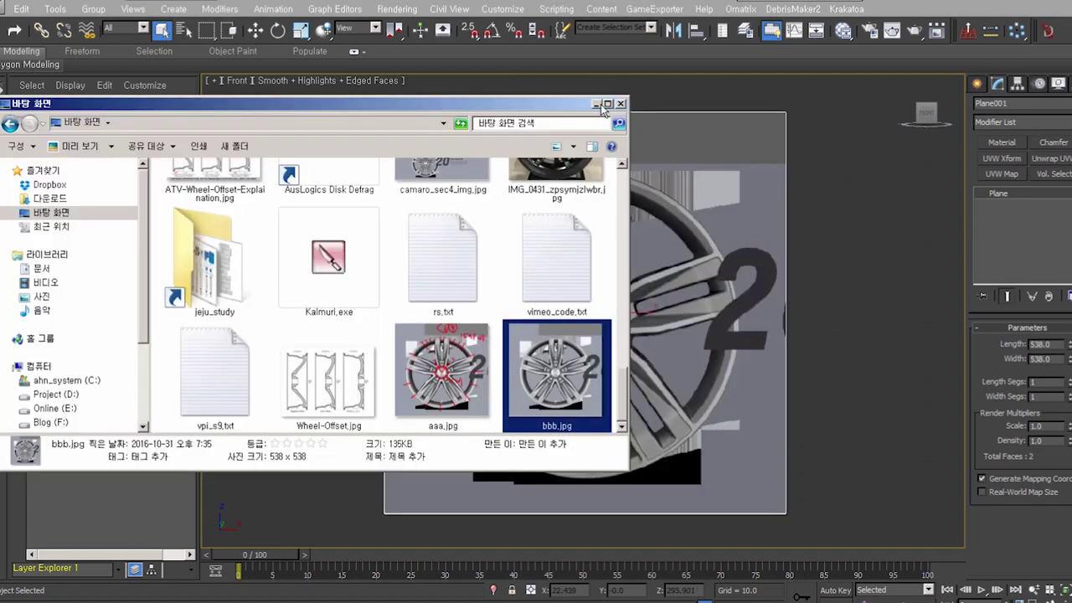
Draw a 10-sided NGon centred on the wheel hub.
left_click(599, 105)
middle_click_drag(586, 319, 545, 300, "alt")
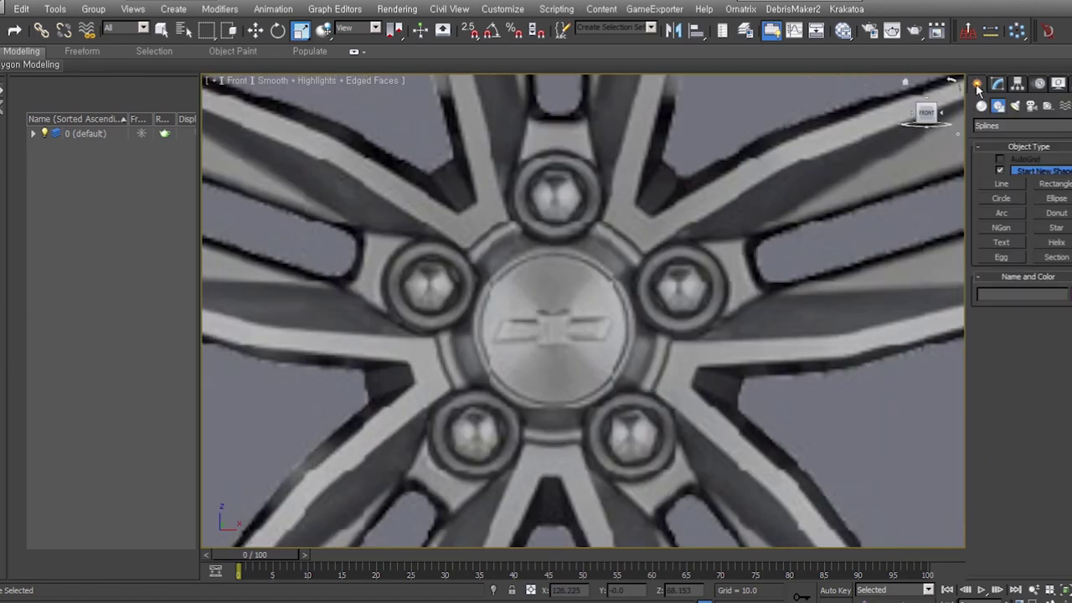
left_click(1002, 227)
left_click_drag(555, 327, 675, 331)
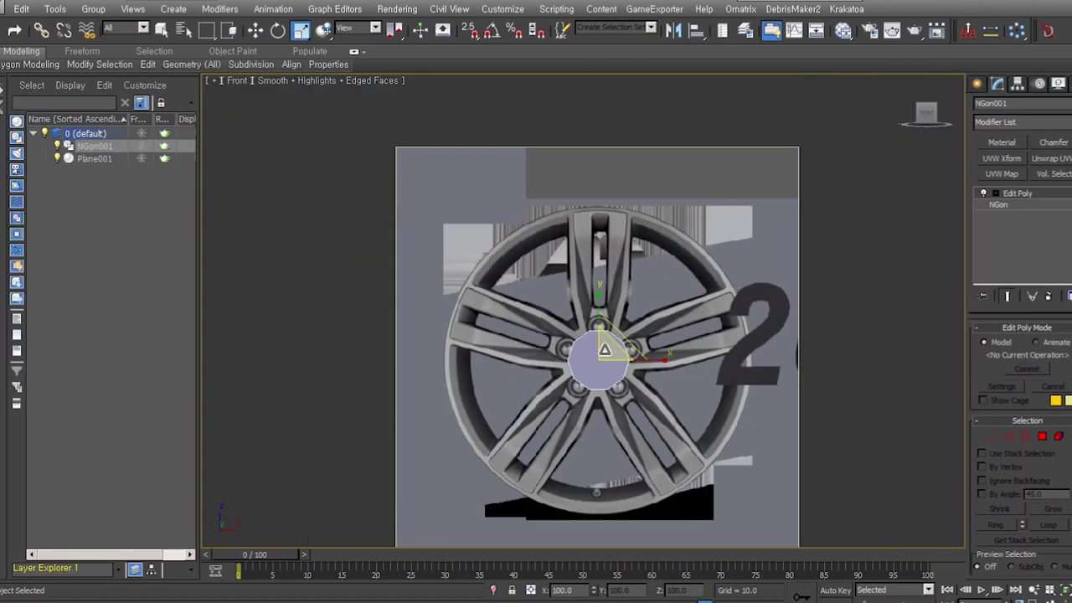
Clone it as NGon002, enlarge it to the rim with 45 sides, and rotate to align.
key("ctrl+v")
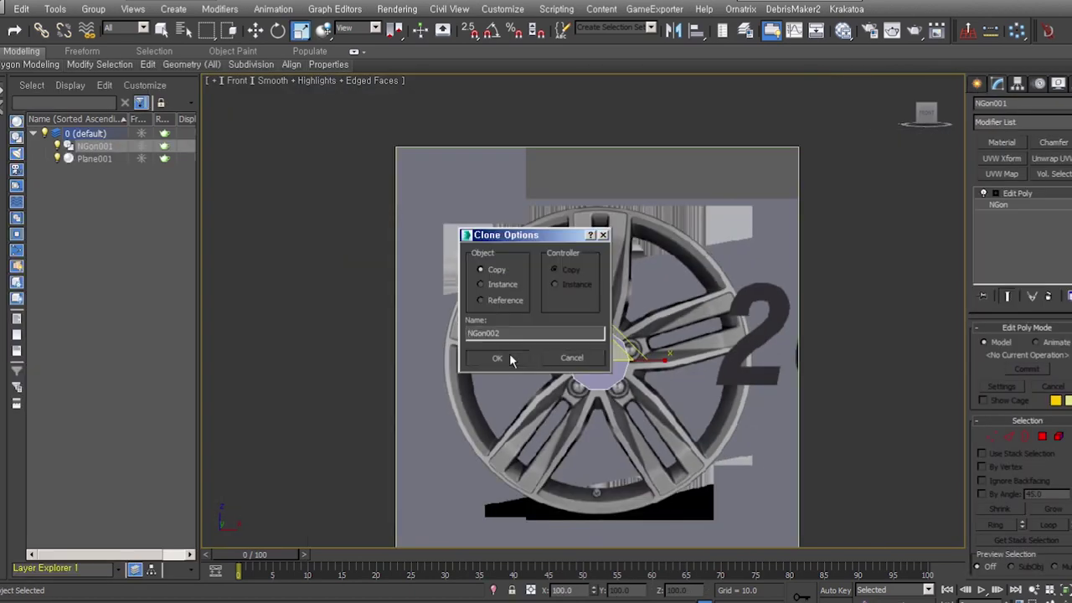
left_click(509, 354)
left_click_drag(1068, 371, 1069, 361)
left_click_drag(1069, 401, 1068, 393)
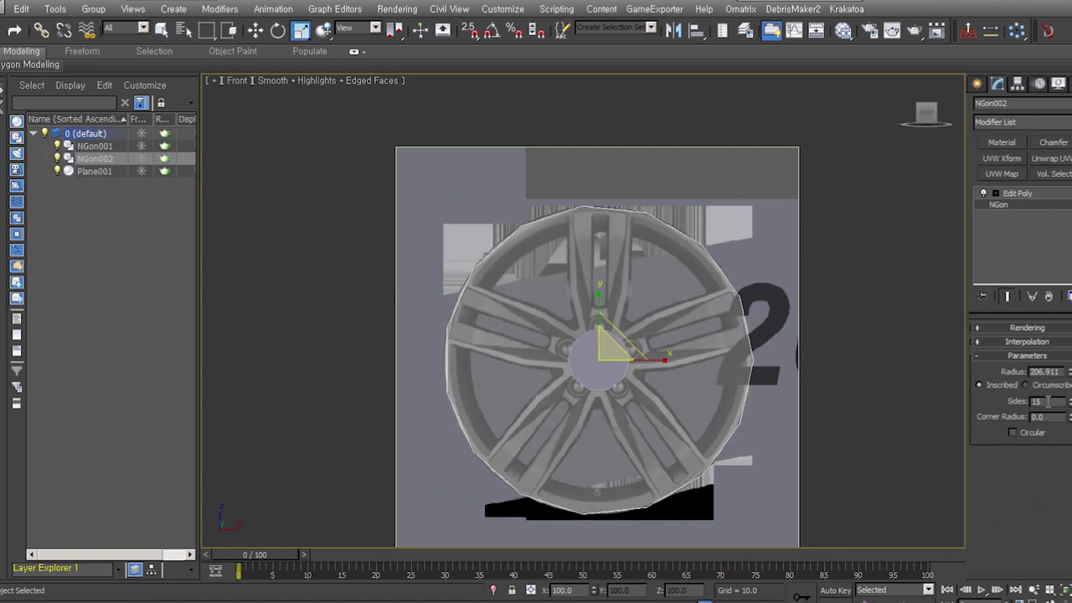
right_click(600, 348)
left_click(615, 356)
left_click_drag(616, 356, 617, 255)
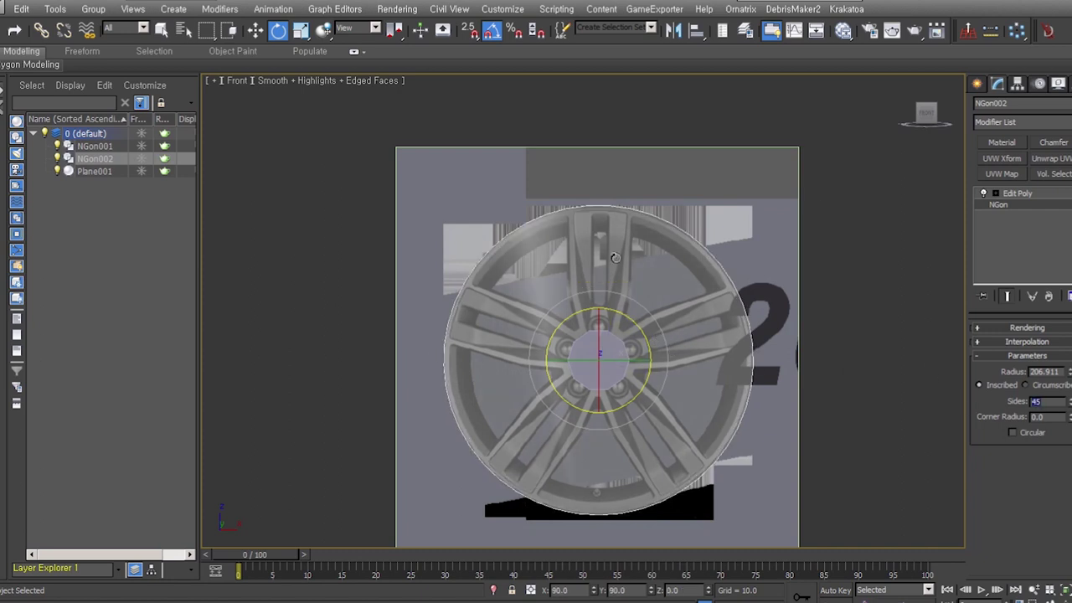
Inset NGon002's polygon face to create a rim band.
left_click(1018, 192)
right_click(627, 243)
left_click(662, 280)
scroll(649, 245, "up", 3)
right_click(652, 245)
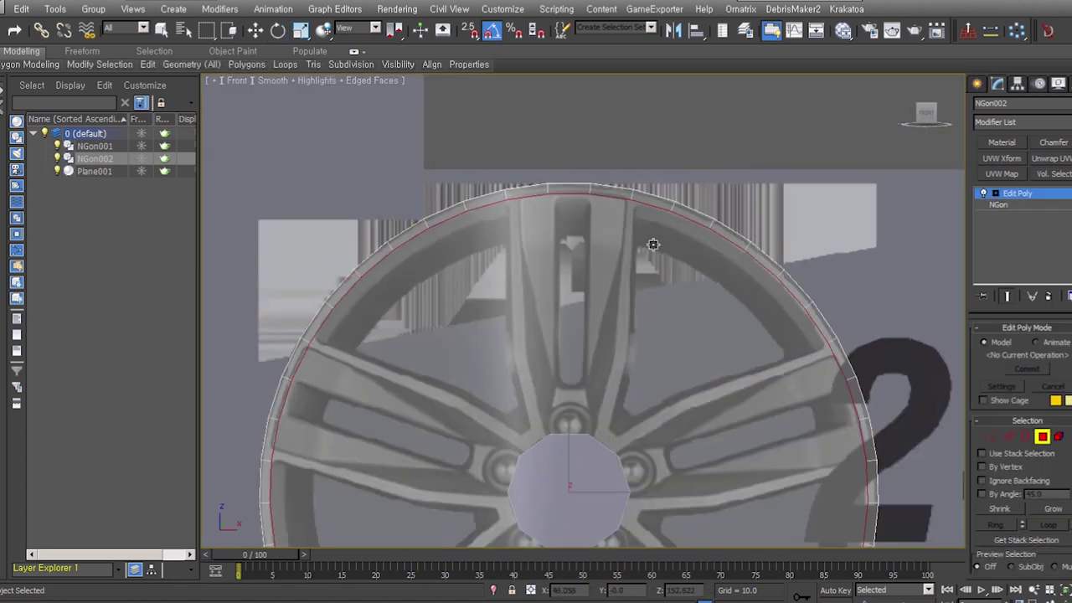
scroll(687, 268, "down", 5)
Move the ring edge loop back along the depth axis into a deep rim.
middle_click_drag(687, 267, 618, 330, "alt")
right_click(617, 330)
left_click(651, 343)
left_click_drag(609, 353, 540, 303)
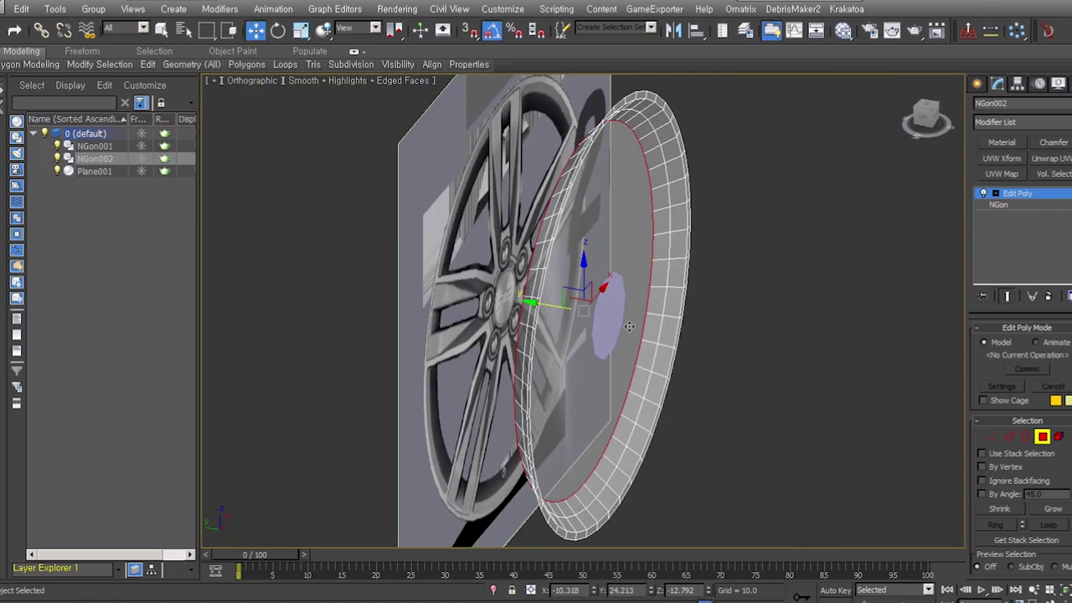
middle_click_drag(541, 303, 586, 252, "alt")
key("f")
Exit the rim's sub-object editing and select the hub outline NGon001.
scroll(609, 143, "up", 2)
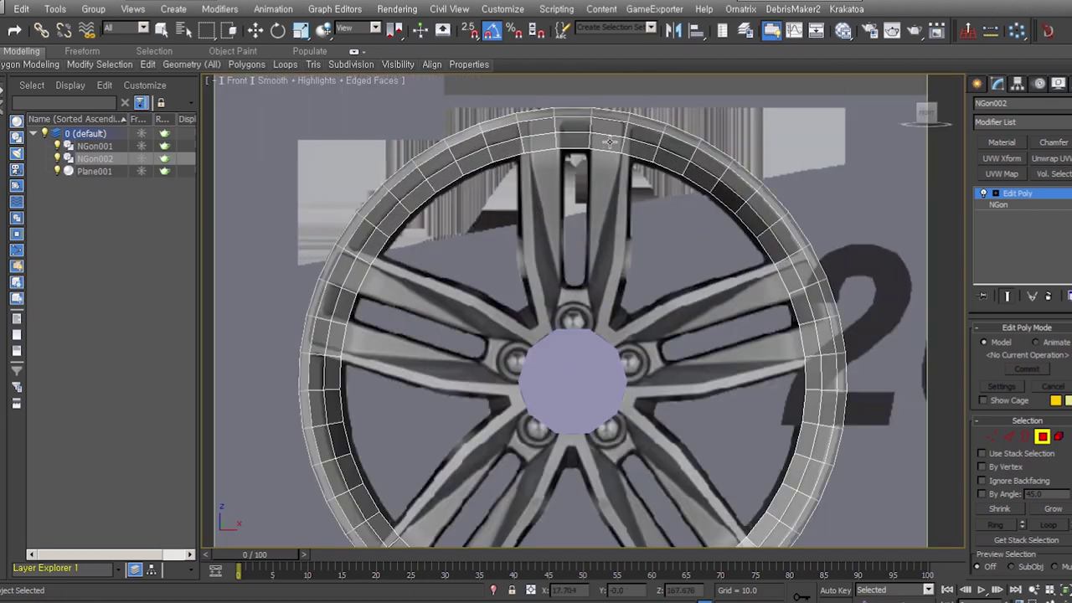
scroll(624, 152, "up", 2)
key("4")
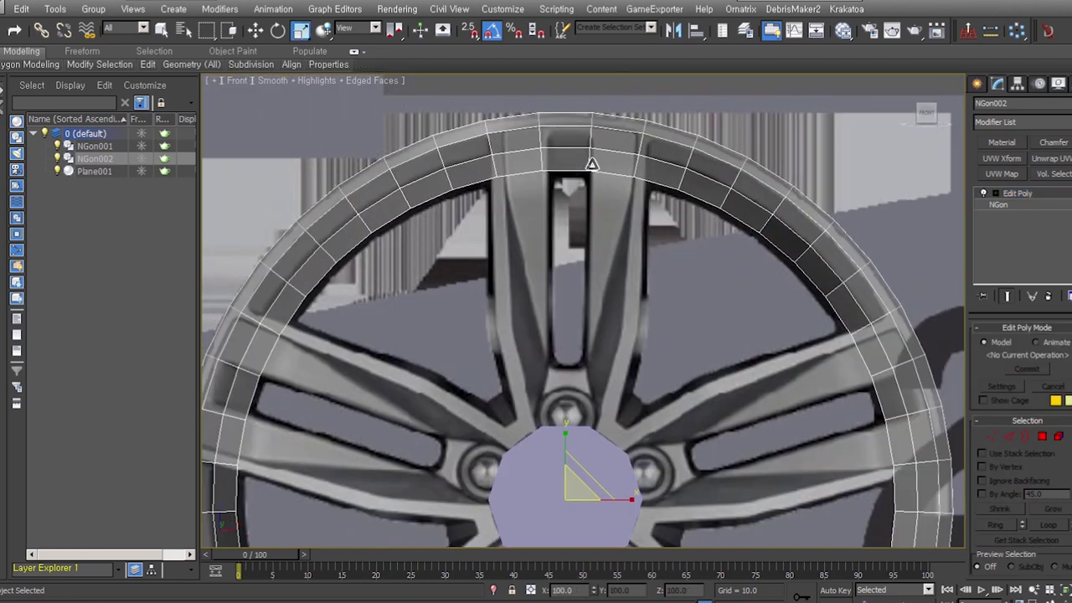
scroll(730, 344, "down", 2)
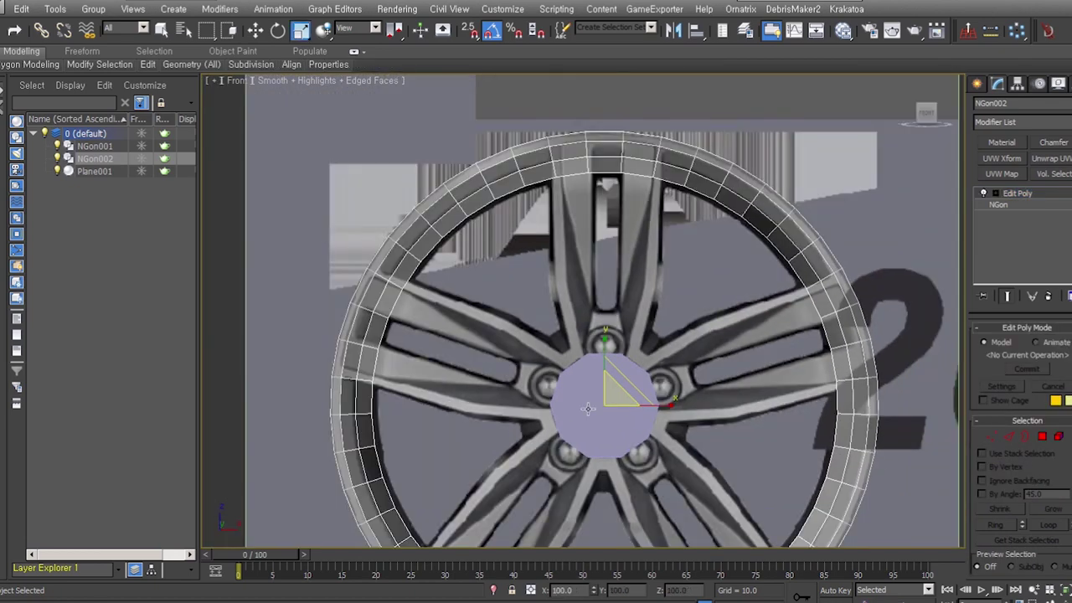
left_click(588, 408)
scroll(587, 408, "up", 3)
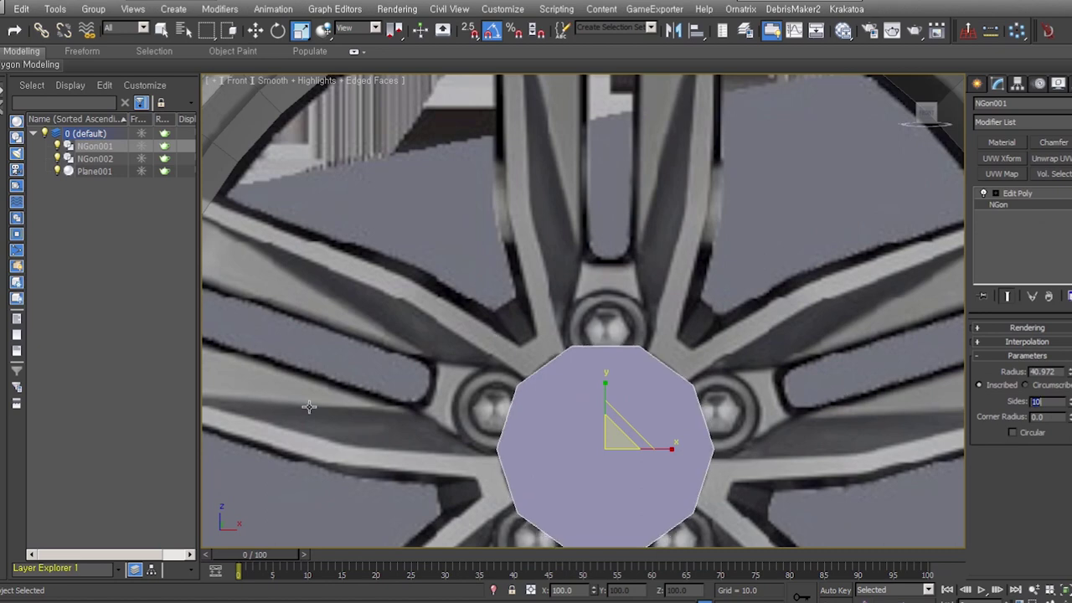
Set the hub outline NGon001 to 20 sides.
middle_click_drag(520, 407, 523, 331)
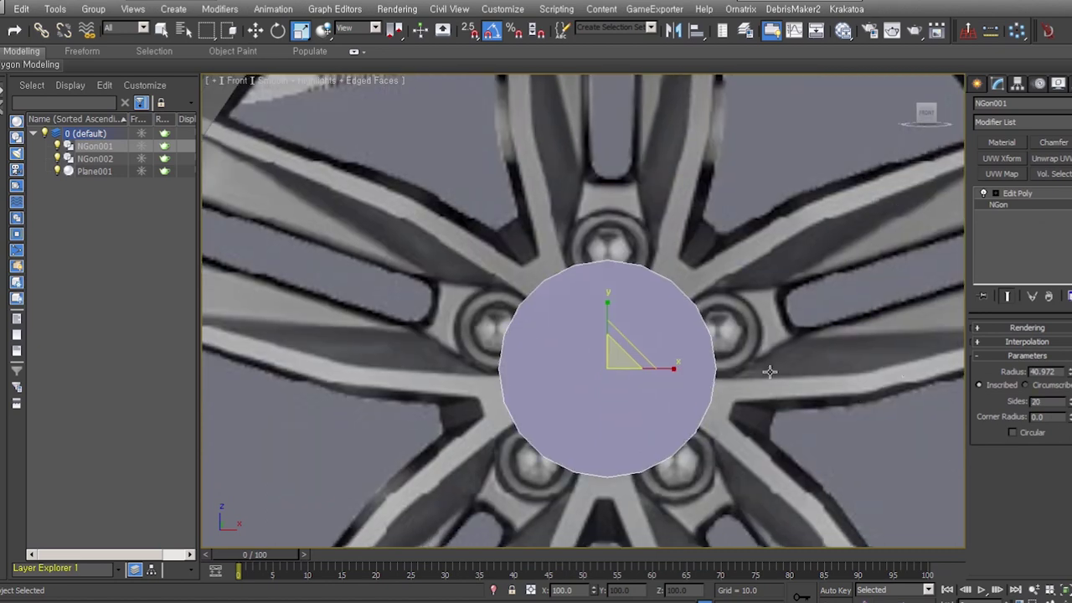
left_click(1018, 193)
scroll(850, 335, "down", 3)
mouse_move(849, 335)
middle_mouse_down("alt")
mouse_move(709, 337)
mouse_move(658, 298)
middle_mouse_up("alt")
right_click(659, 298)
left_click(683, 313)
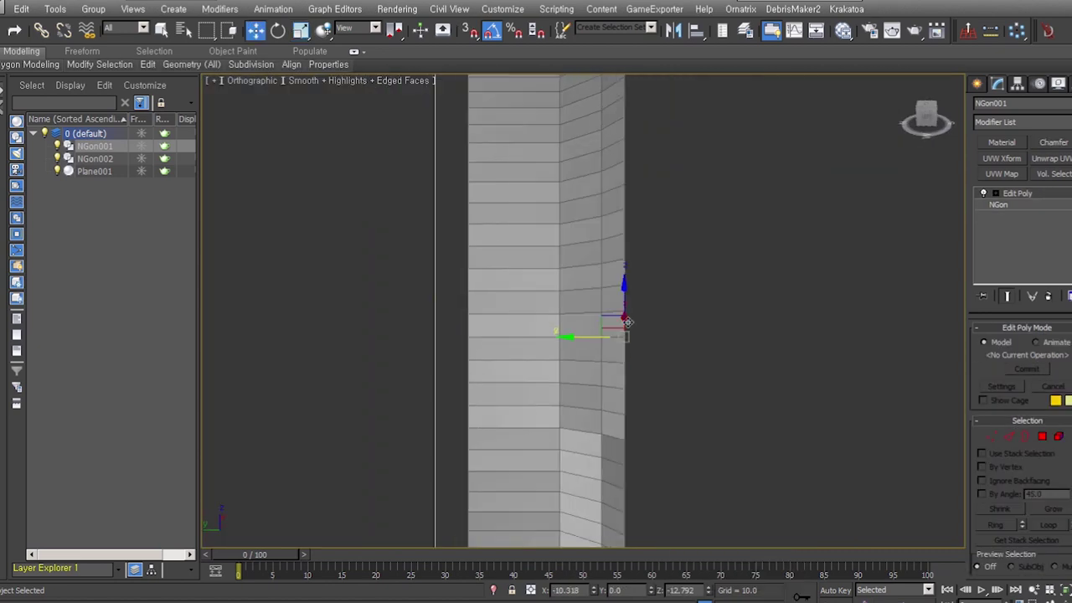
key("f")
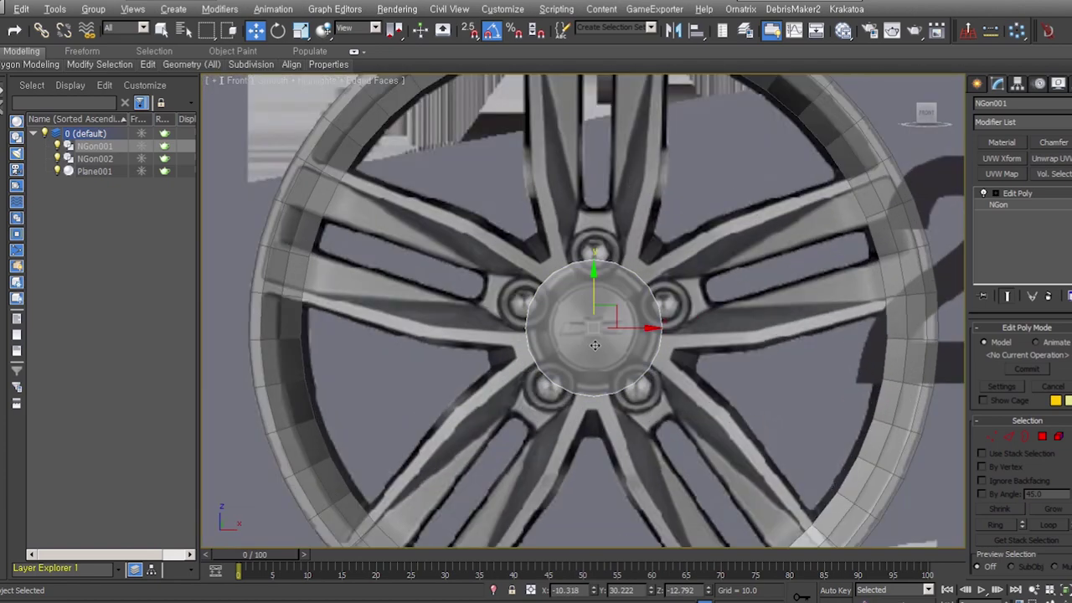
scroll(582, 313, "up", 3)
Inset the hub's polygon face into an inner ring.
key("4")
left_click(582, 314)
scroll(582, 313, "up", 3)
right_click(584, 275)
left_click(511, 344)
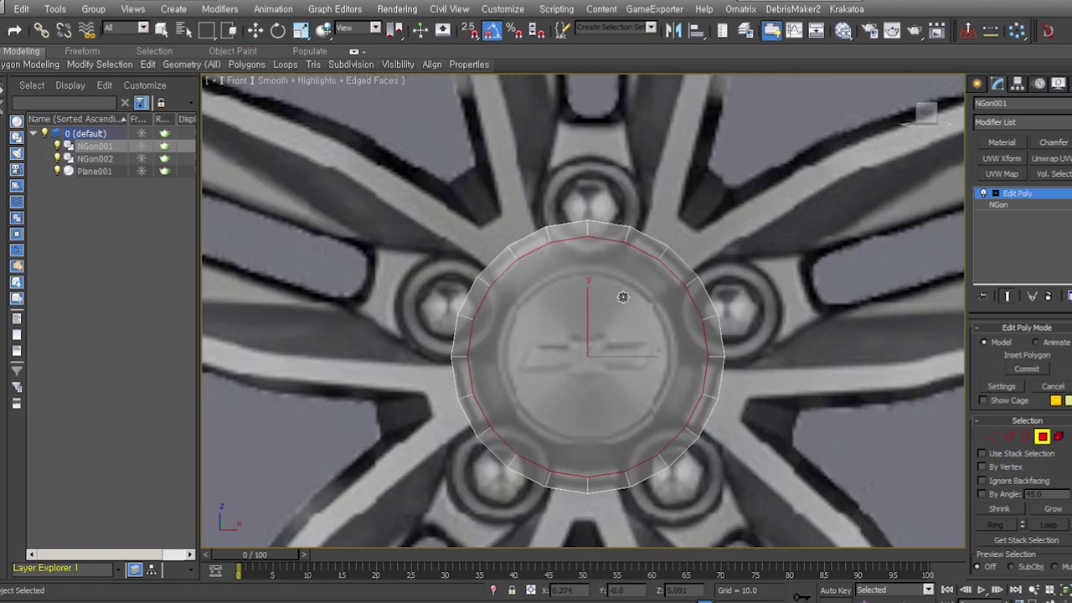
left_click_drag(635, 361, 639, 311)
Extrude the inset inner hub face into a stepped cap.
right_click(623, 289)
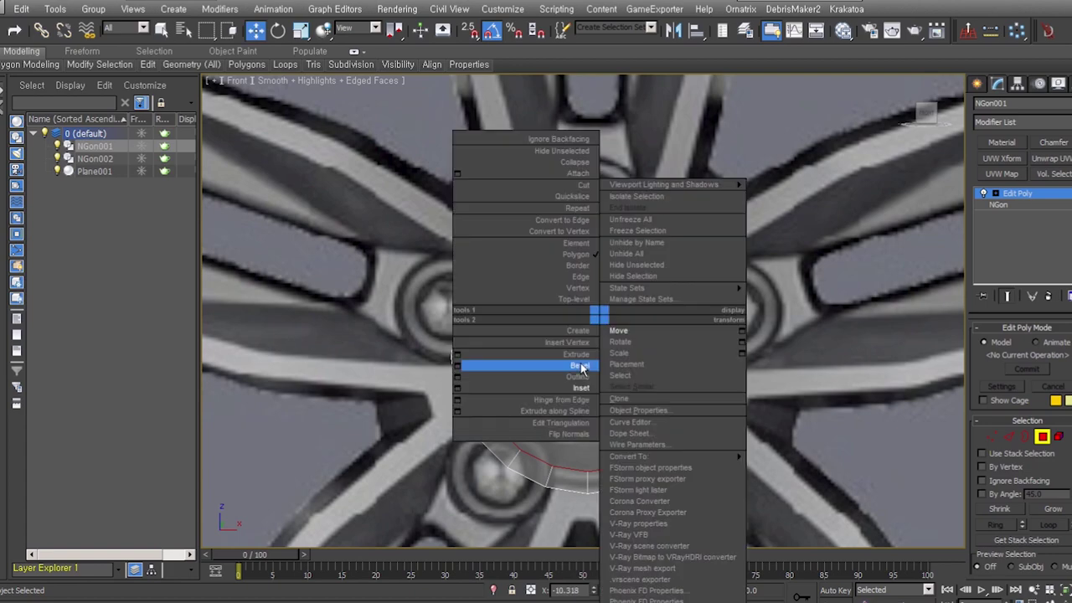
left_click(611, 330)
left_click_drag(634, 288, 598, 371)
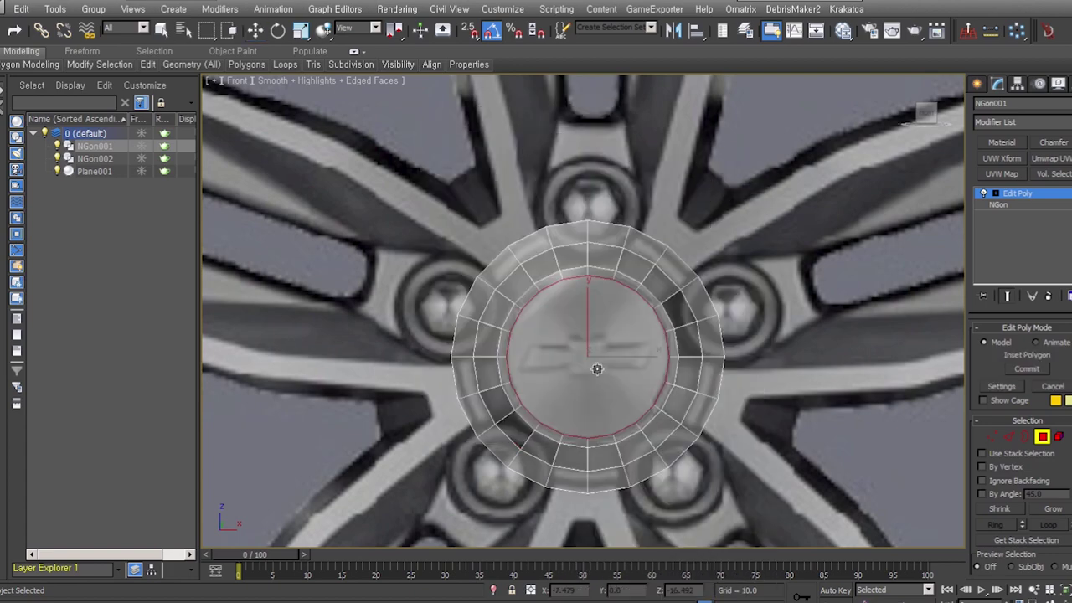
middle_click_drag(598, 367, 651, 384, "alt")
key("f")
scroll(606, 305, "up", 2)
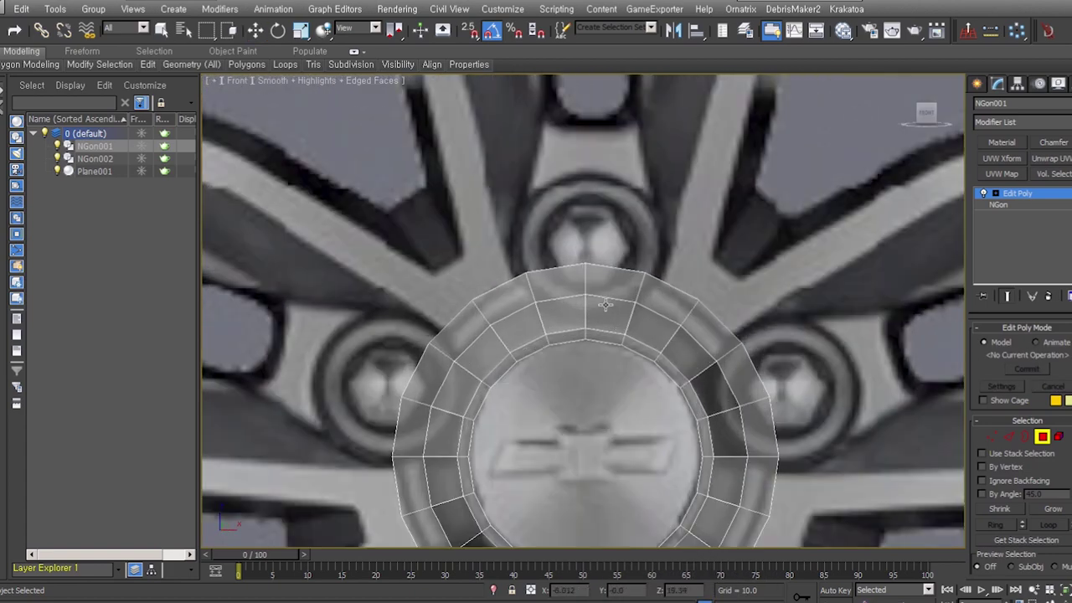
scroll(609, 311, "down", 3)
Select the hub's outer border and scale it.
key("3")
left_click(655, 369)
key("r")
scroll(600, 390, "down", 4)
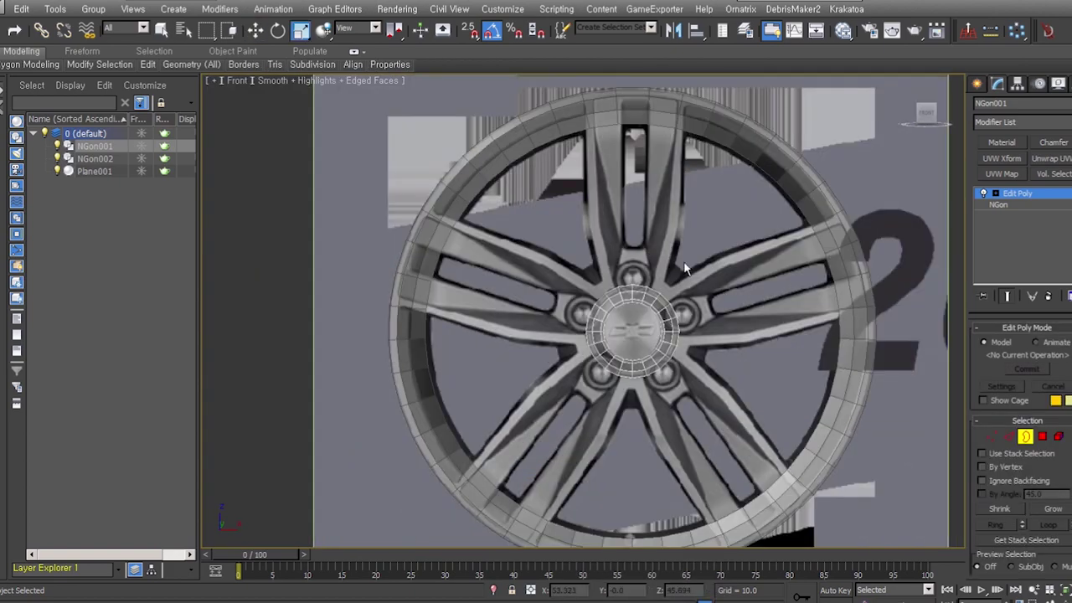
scroll(610, 403, "up", 5)
key("3")
left_click(977, 84)
left_click(998, 85)
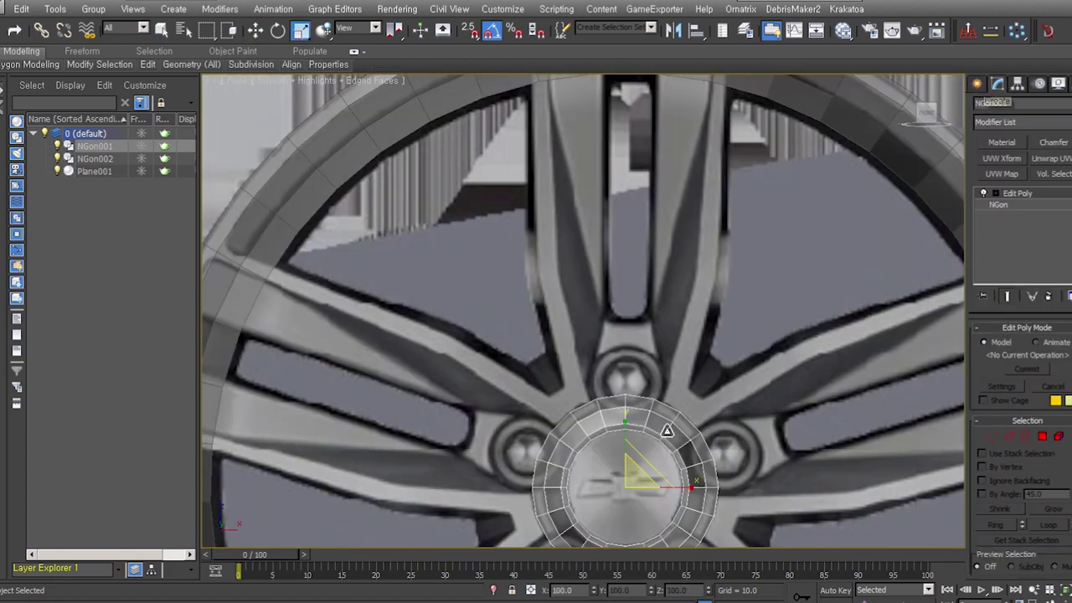
Copy the hub ring onto the top lug nut as NGon003 with radius 14.324 and 16 sides.
key("w")
left_click_drag(625, 457, 626, 353, "shift")
key("Return")
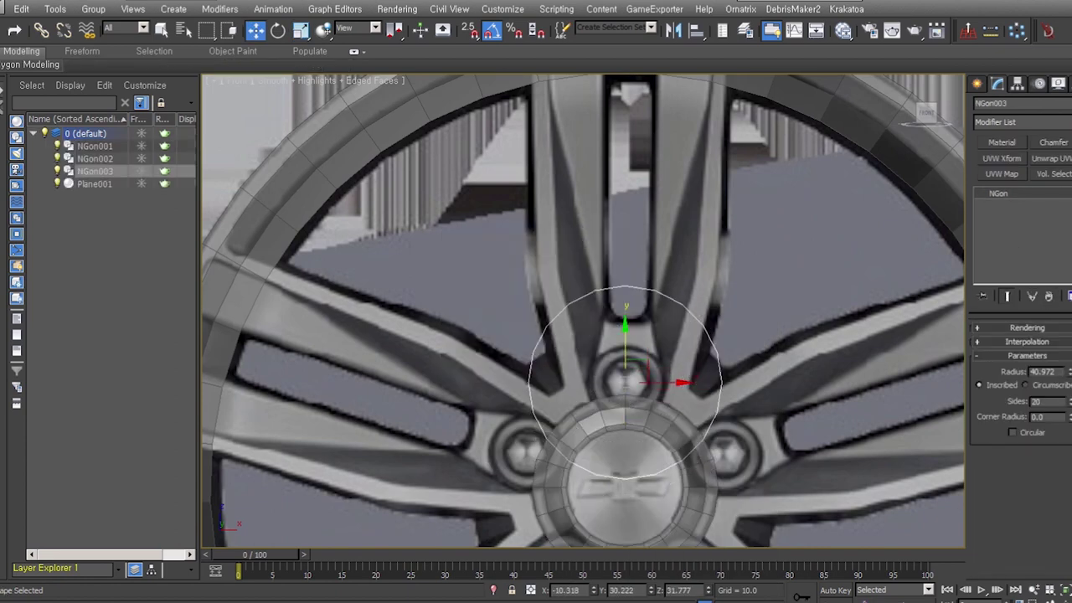
left_click_drag(1065, 372, 1065, 362)
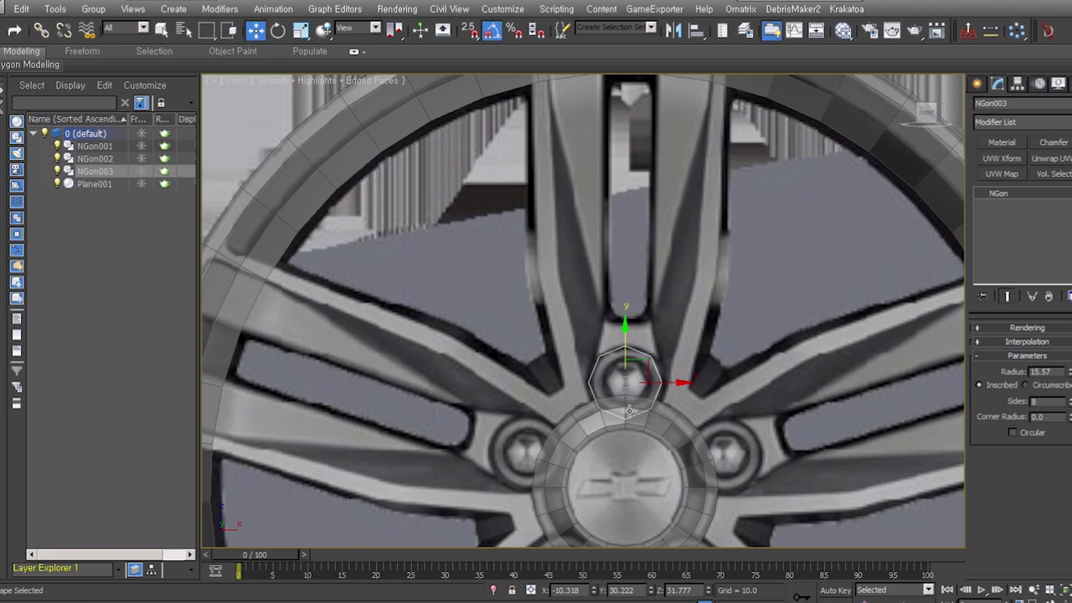
scroll(637, 390, "up", 3)
type("16")
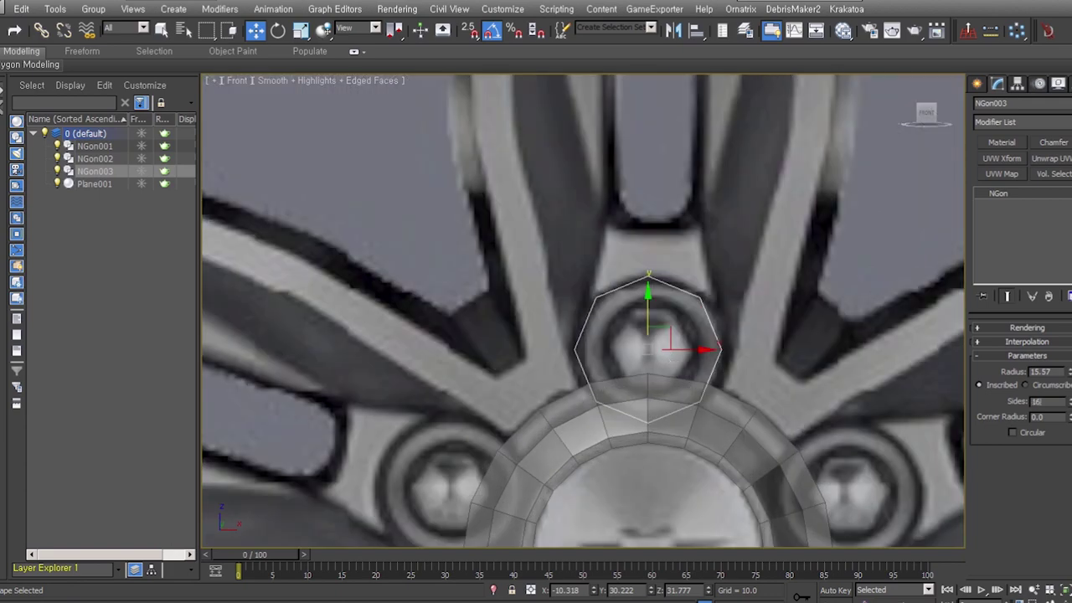
key("Return")
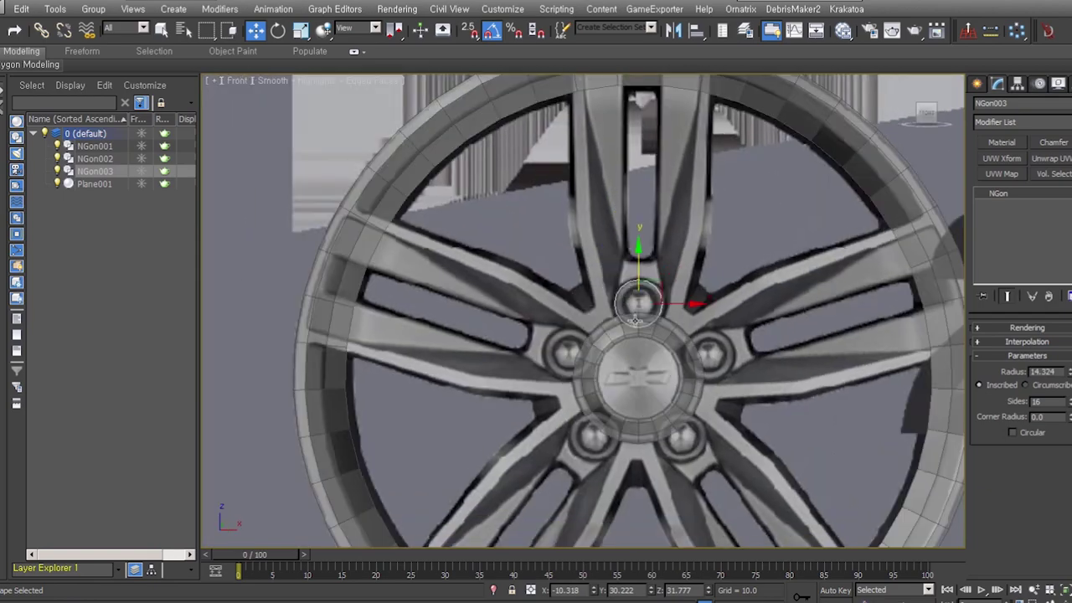
Convert NGon003 to an Editable Poly.
scroll(636, 321, "up", 2)
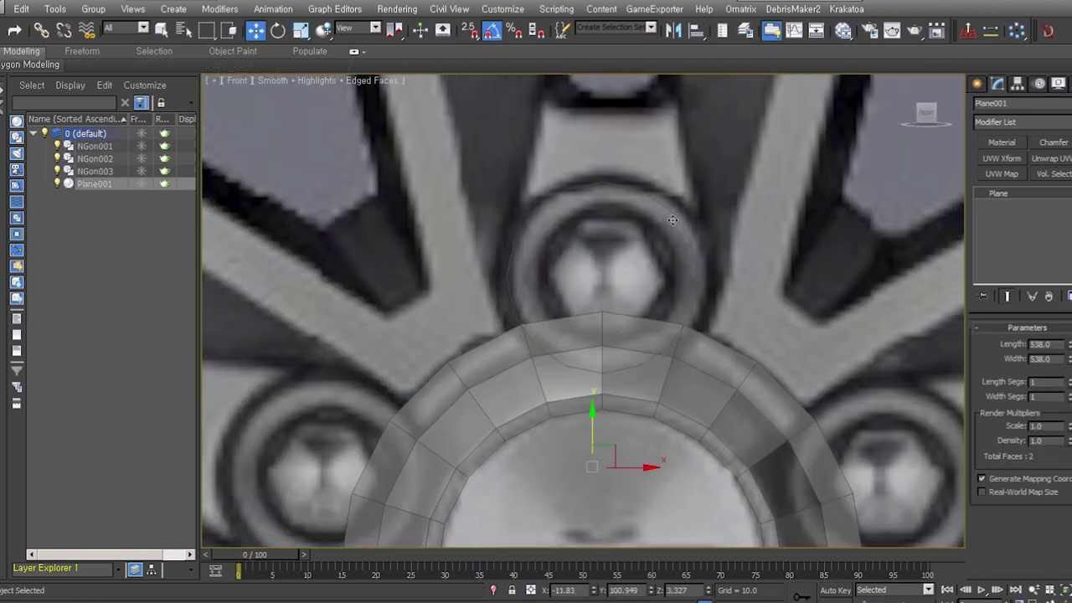
scroll(628, 292, "up", 3)
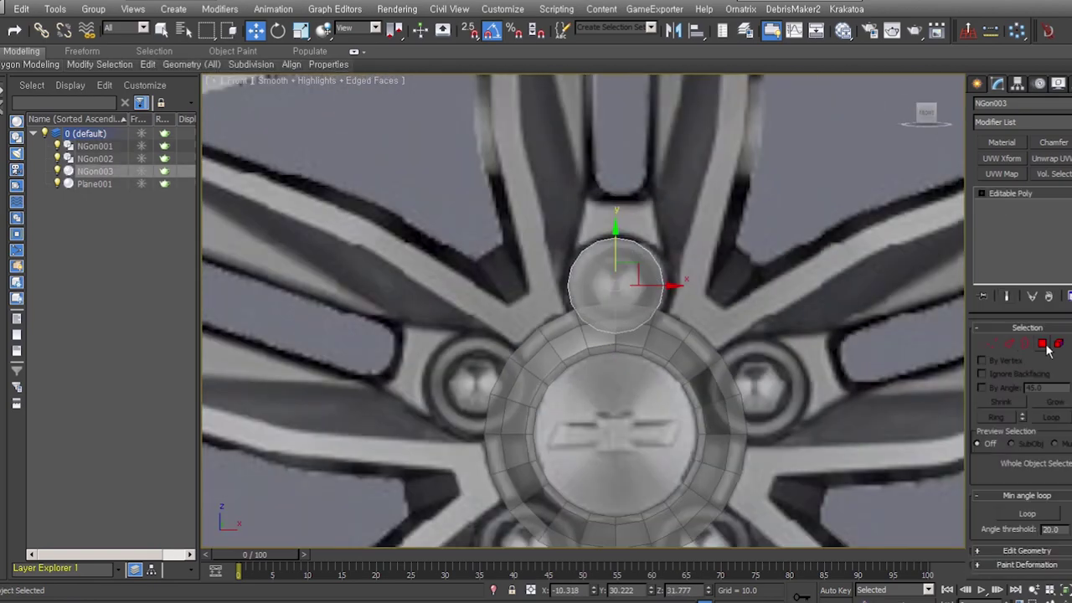
right_click(615, 275)
left_click(637, 293)
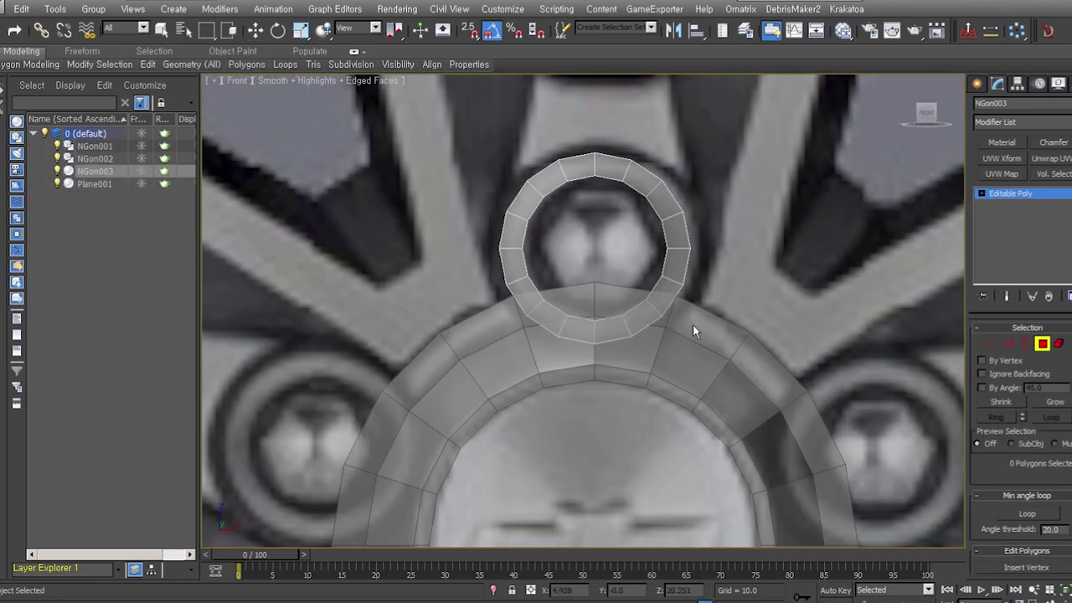
Select four edges on the small ring and remove them.
key("2")
left_click(632, 387)
left_click(665, 339, "ctrl")
left_click(612, 281, "ctrl")
left_click(551, 362, "ctrl")
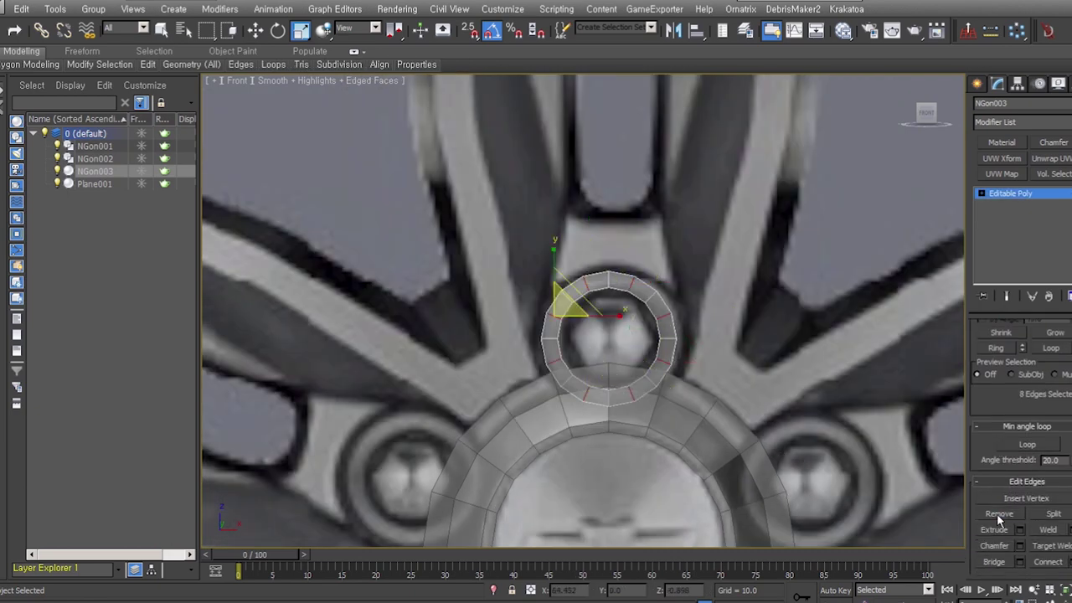
left_click(676, 296)
left_click(1043, 438)
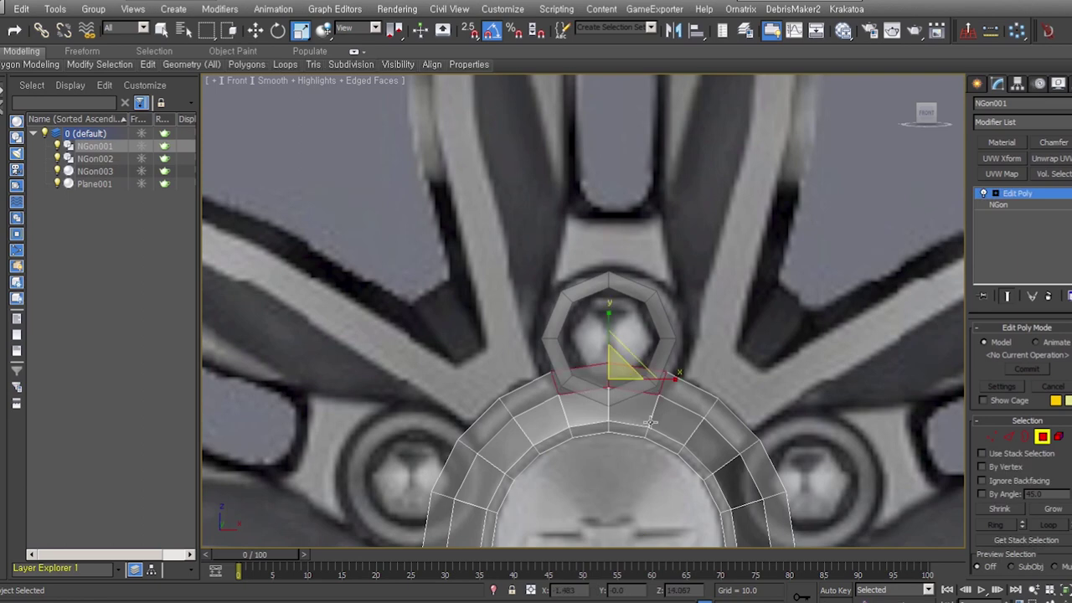
Nudge a hub ring vertex slightly to the right.
key("1")
key("w")
scroll(703, 311, "up", 2)
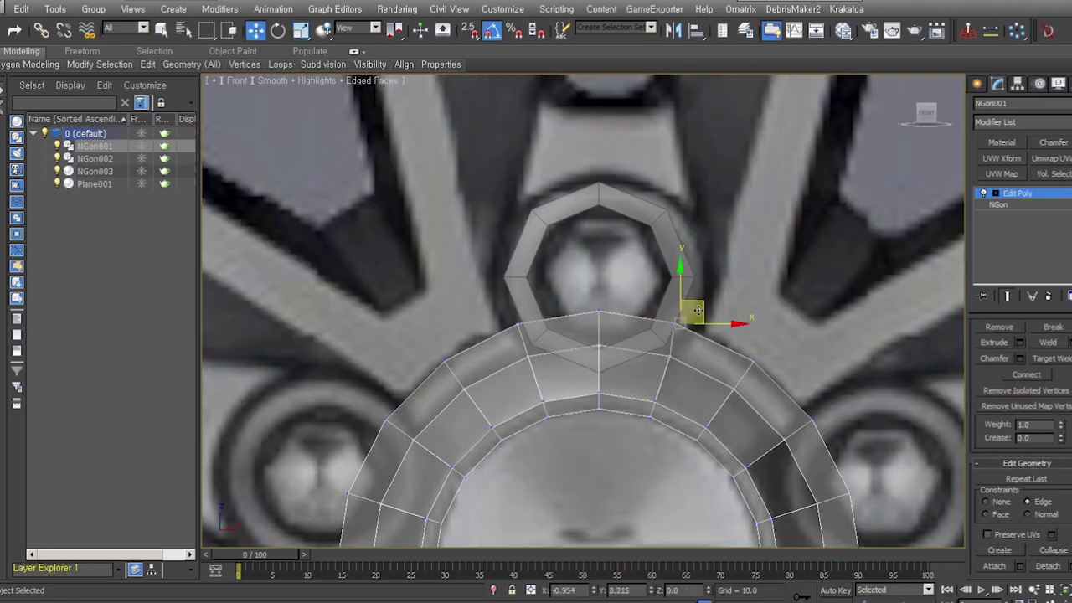
left_click(672, 355)
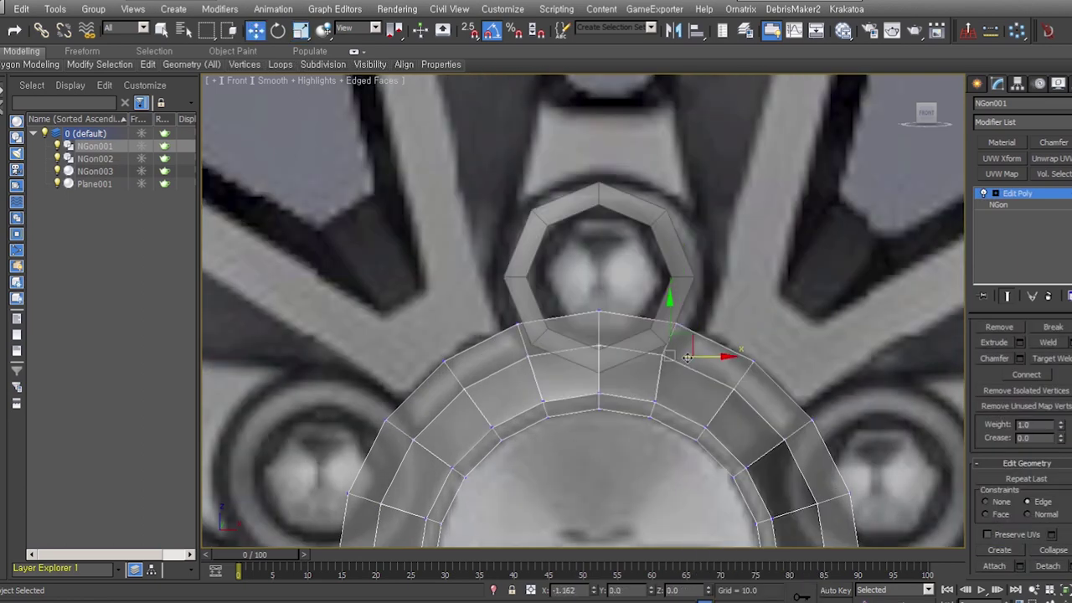
left_click_drag(549, 352, 522, 335)
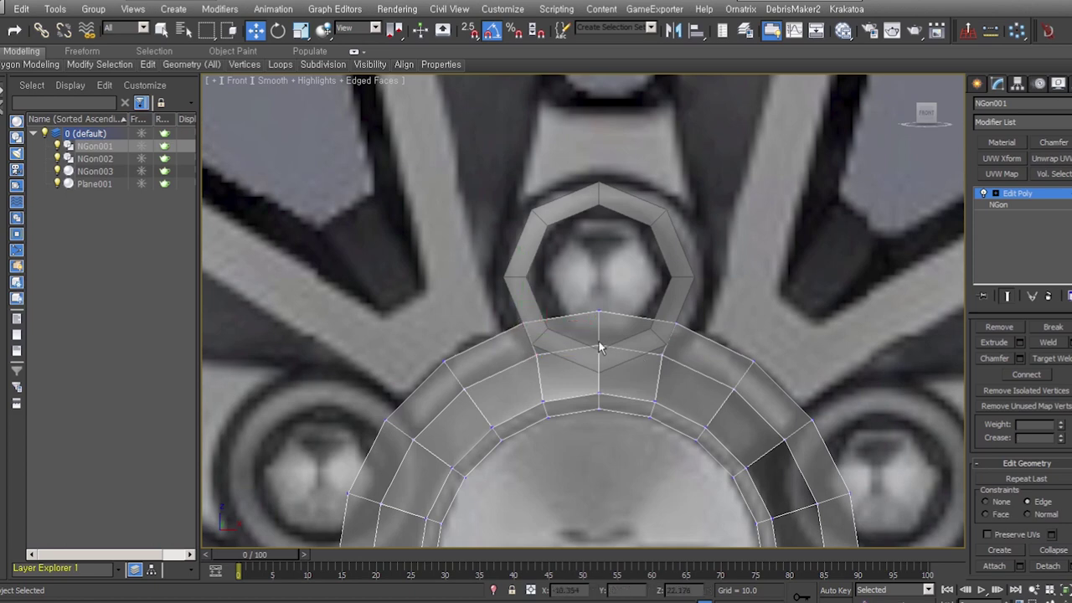
Pull the ring's top vertex down along Y into a V under the octagon.
key("1")
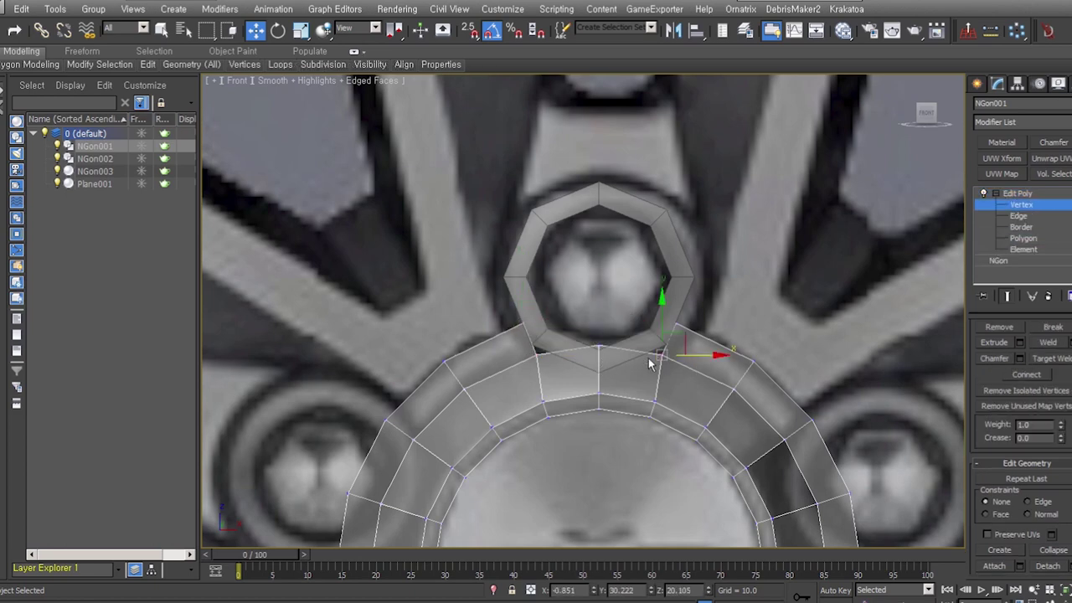
double_click(526, 343)
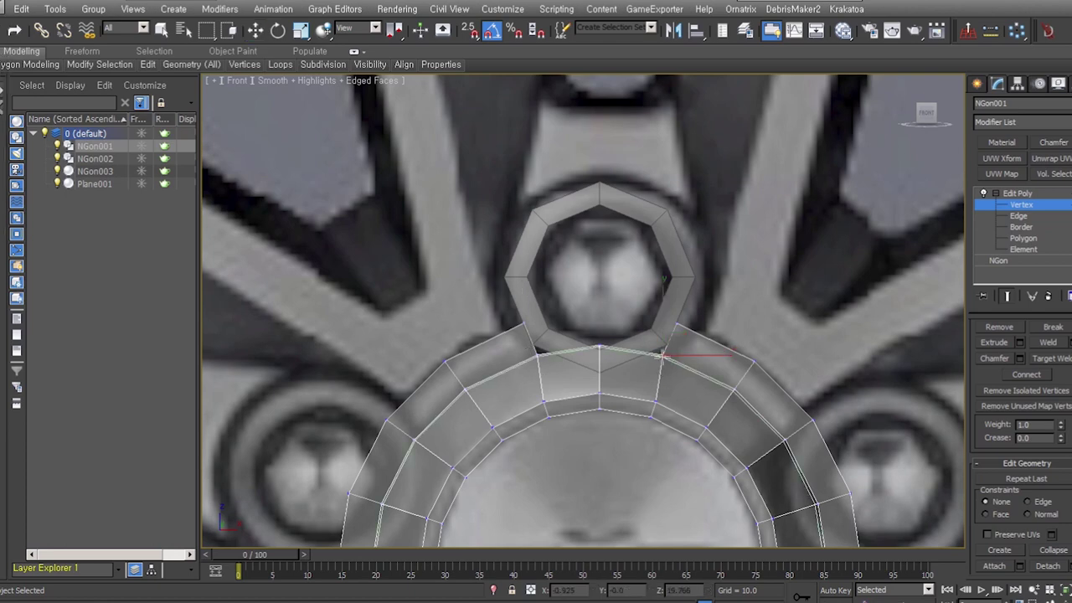
left_click(603, 344)
scroll(603, 343, "up", 5)
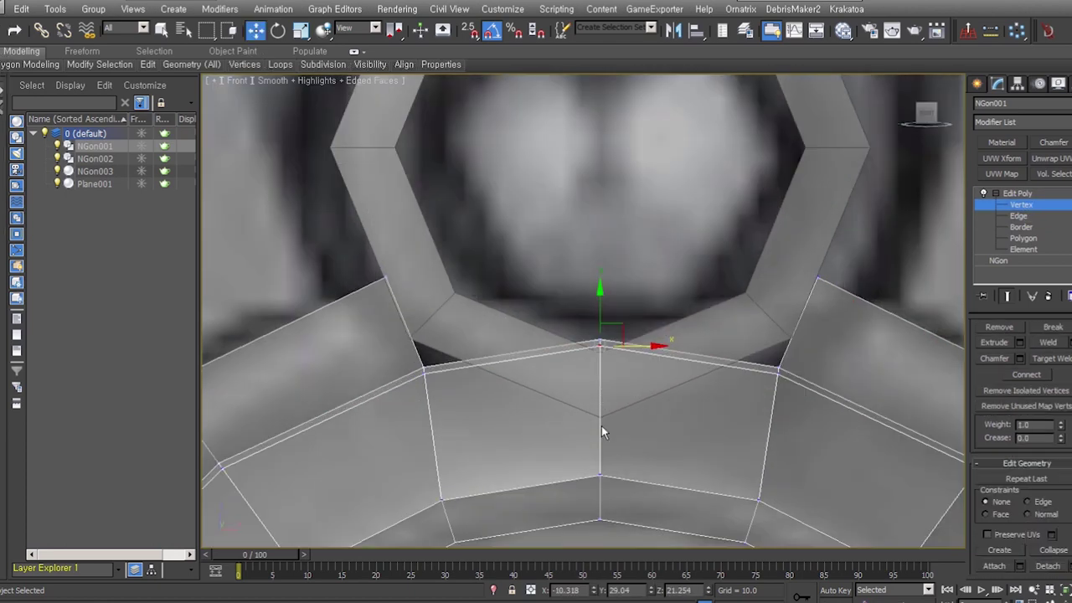
left_click_drag(690, 343, 601, 371)
middle_click_drag(600, 372, 639, 455, "alt")
key("shift+z")
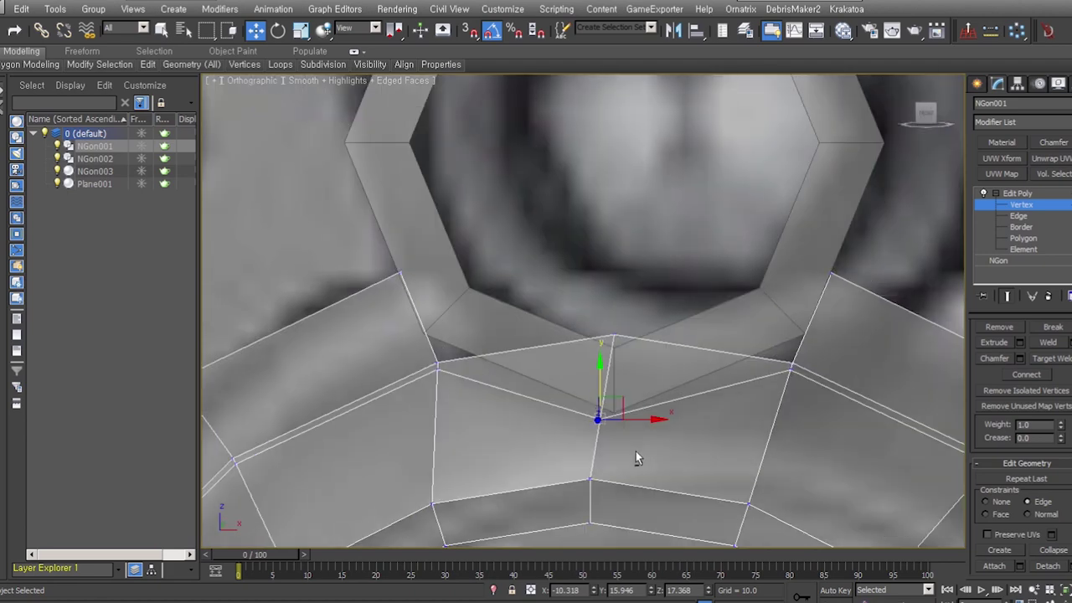
key("shift+z")
left_click_drag(600, 289, 600, 366)
mouse_move(600, 366)
middle_mouse_down("alt")
mouse_move(511, 459)
mouse_move(677, 311)
mouse_move(681, 411)
middle_mouse_up("alt")
key("shift+z")
key("shift+z")
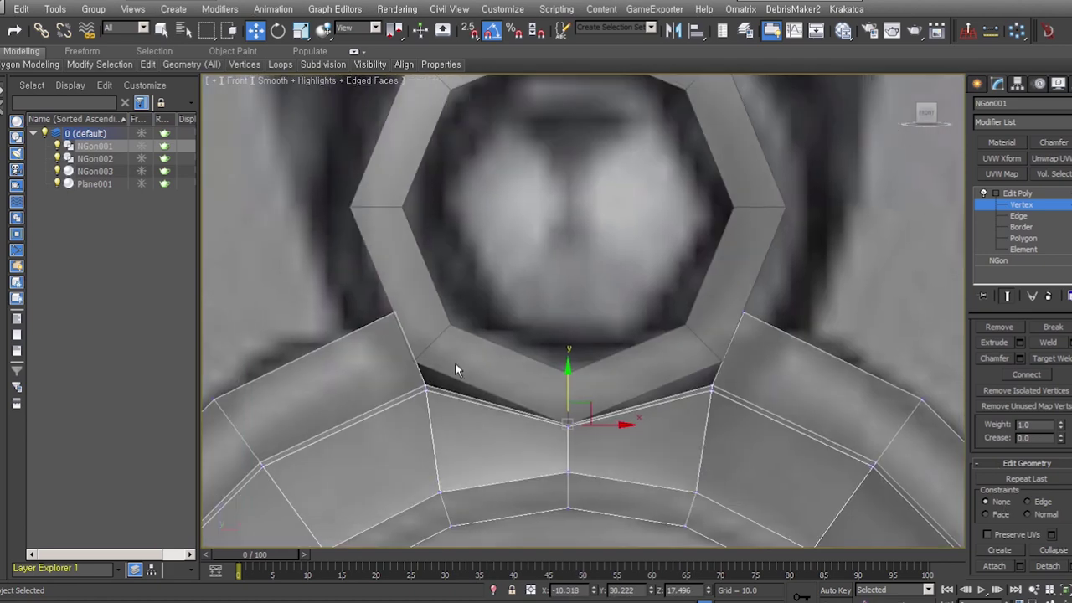
key("shift+z")
key("shift+z")
Select the octagon's lower vertices and Target Weld them onto the ring.
left_click(774, 321)
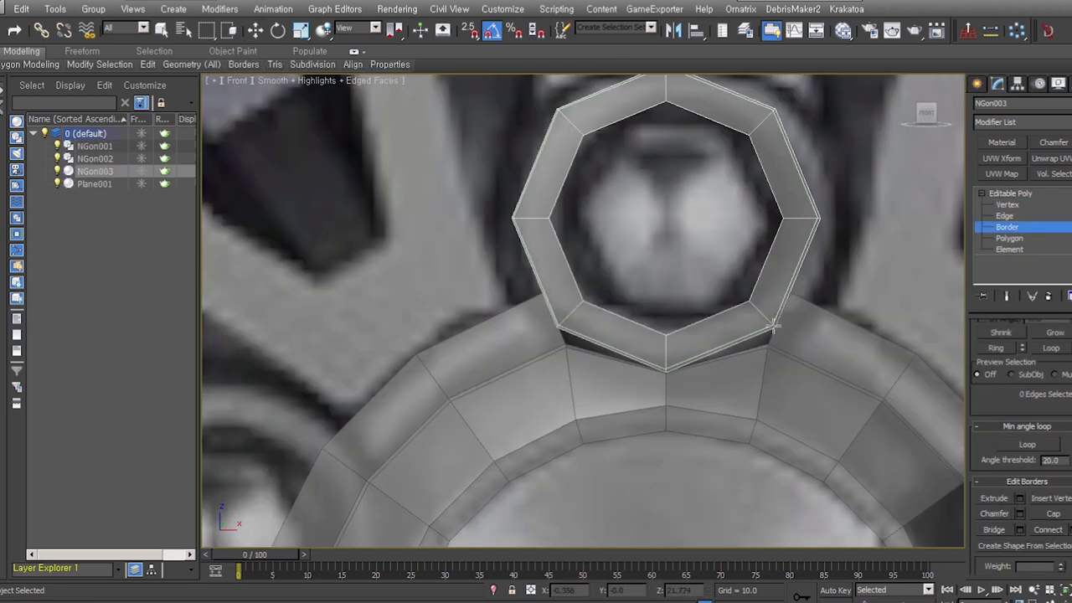
key("1")
left_click(773, 326)
scroll(773, 326, "up", 2)
left_click(465, 354)
scroll(503, 360, "down", 3)
left_click(677, 366)
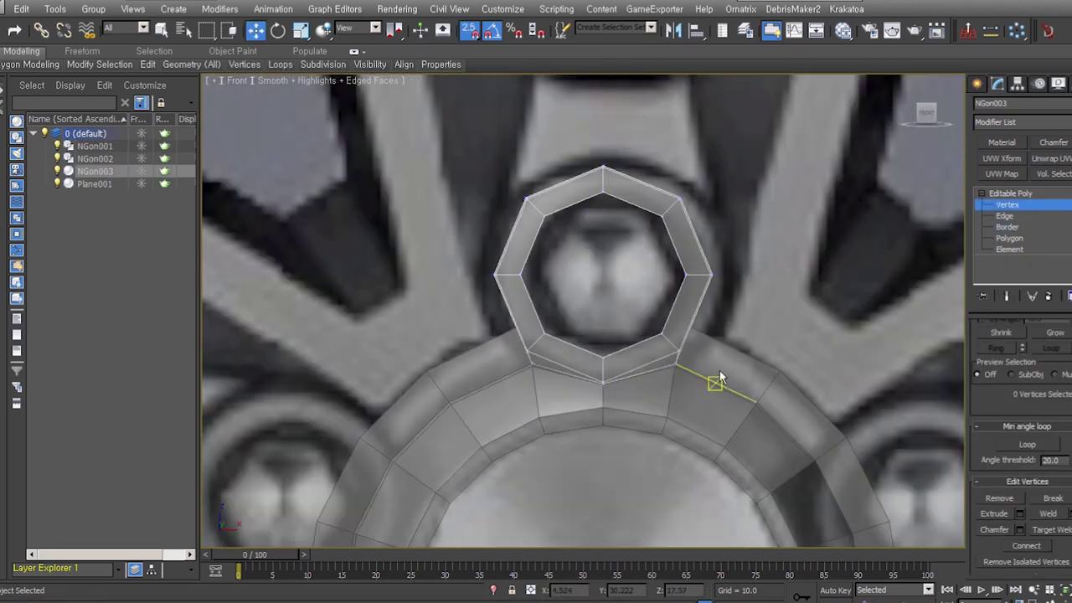
scroll(598, 420, "down", 2)
scroll(598, 420, "down", 3)
scroll(787, 318, "up", 5)
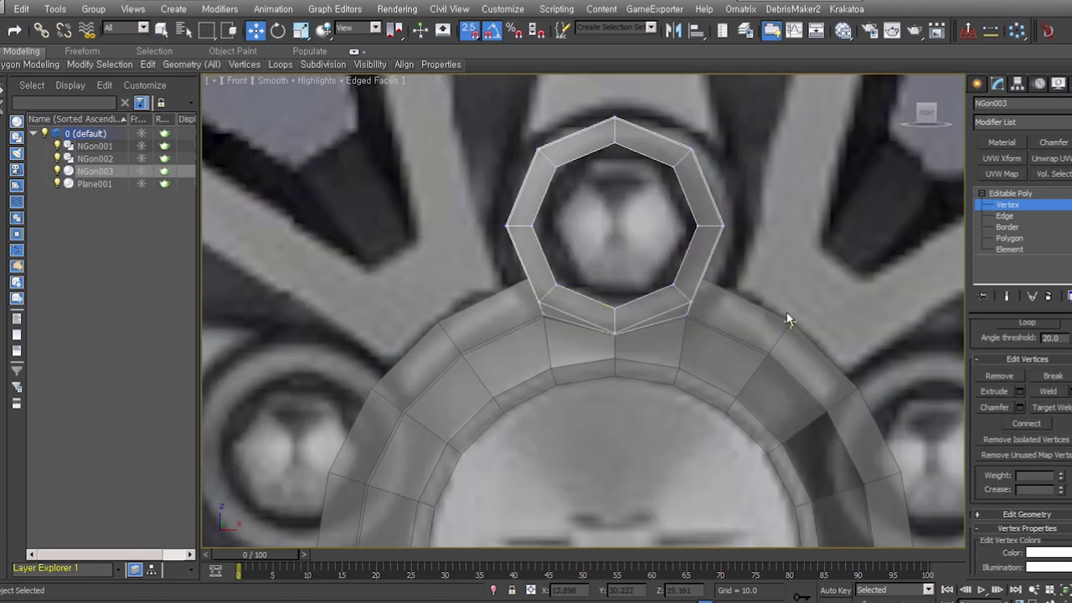
Attach NGon003 into the ring NGon001 and select the junction vertex.
left_click(754, 393)
left_click(994, 413)
left_click(616, 134)
scroll(674, 231, "up", 3)
key("1")
left_click(690, 318)
scroll(705, 338, "down", 3)
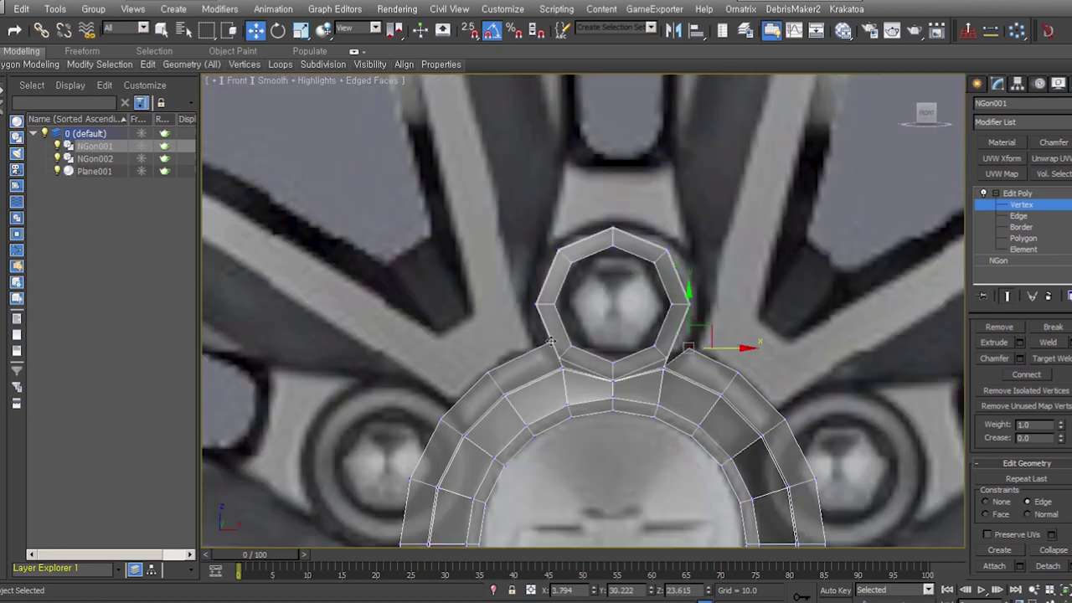
Extrude a new face off an edge on the octagon's right side.
key("2")
scroll(701, 337, "up", 2)
scroll(701, 336, "up", 2)
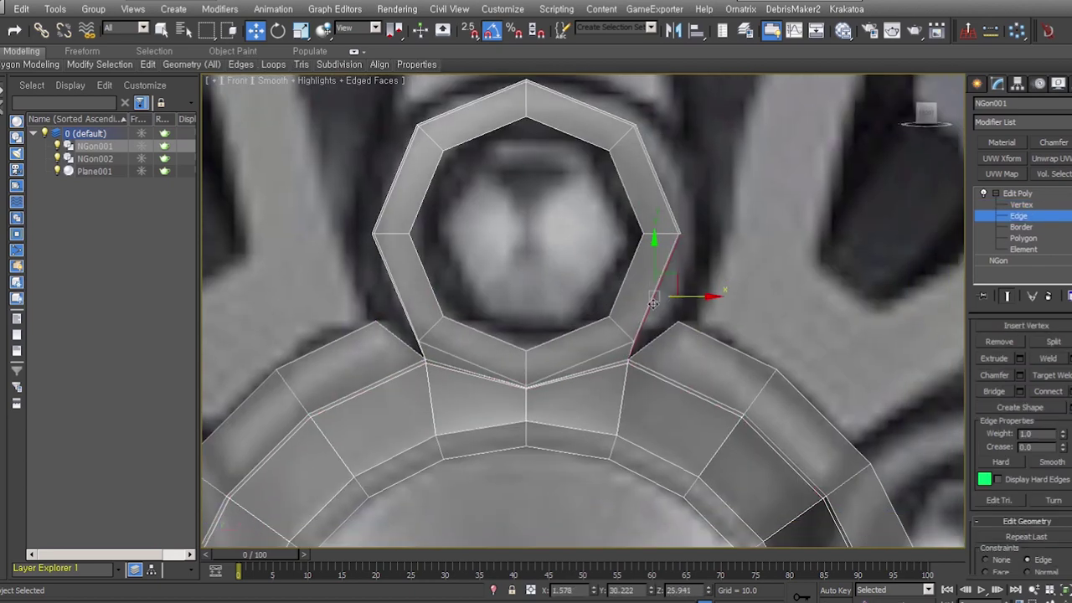
left_click(682, 270)
left_click_drag(693, 280, 703, 286)
key("1")
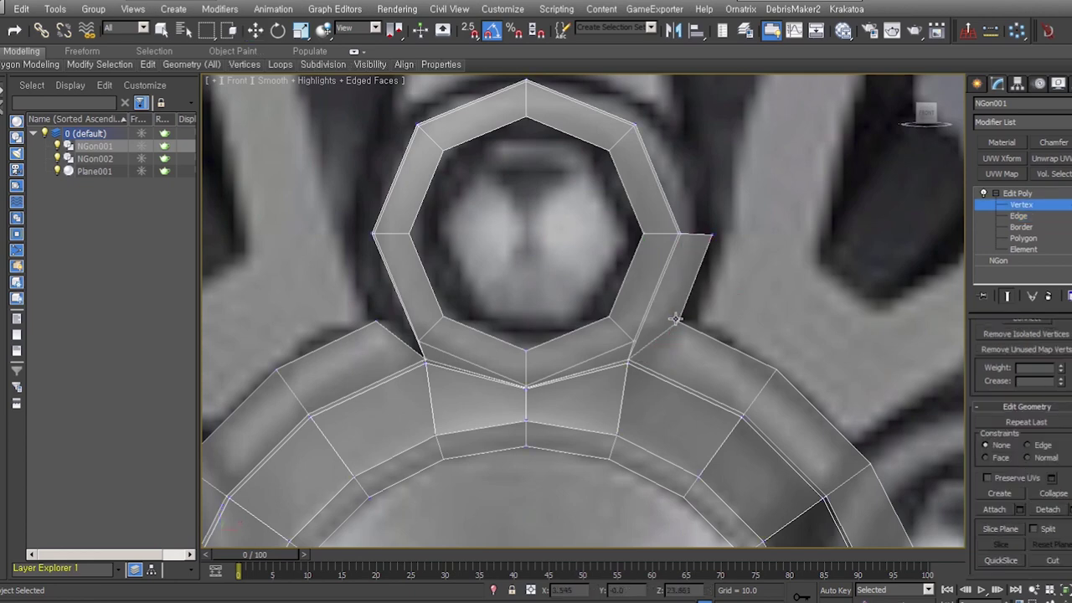
key("w")
Extrude a face straight upward from the octagon's top edge.
scroll(714, 320, "down", 5)
scroll(606, 310, "up", 1)
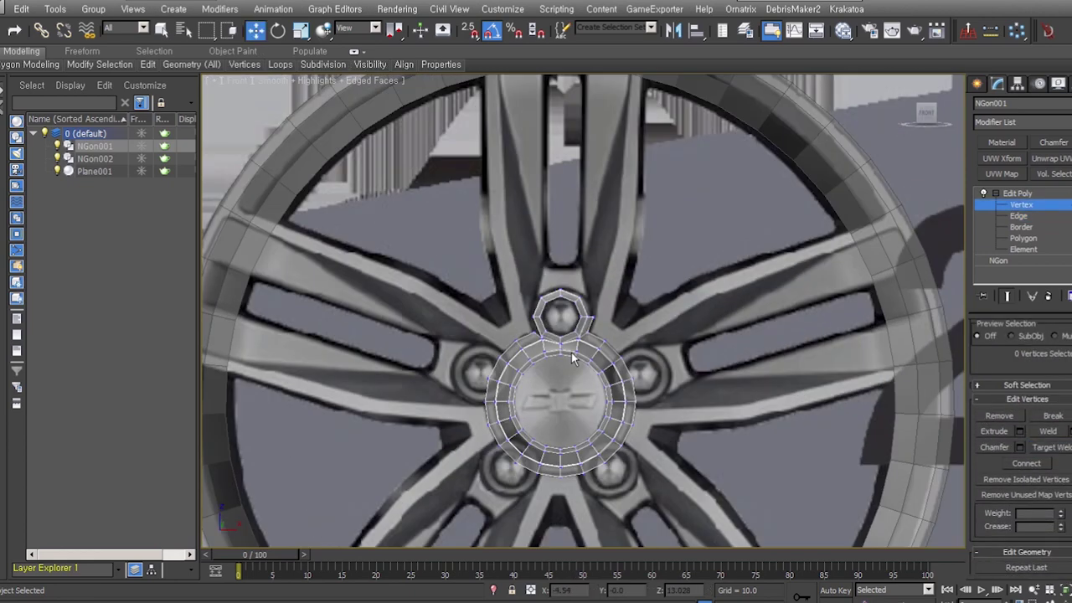
scroll(606, 311, "up", 2)
scroll(568, 386, "up", 3)
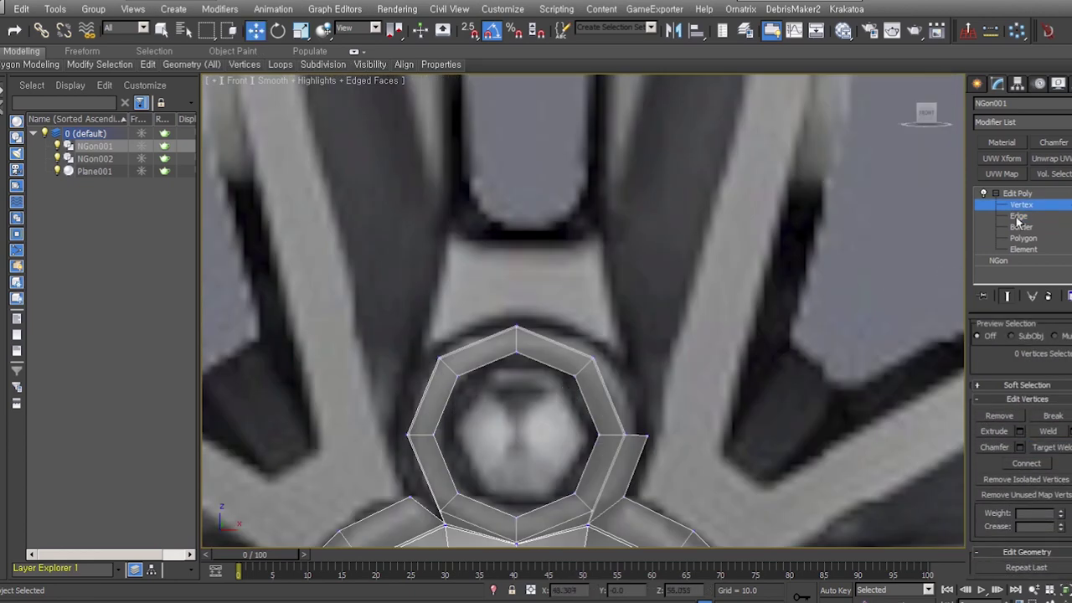
key("2")
left_click(516, 338)
scroll(520, 333, "up", 3)
scroll(520, 333, "down", 3)
left_click_drag(509, 381, 510, 276, "shift")
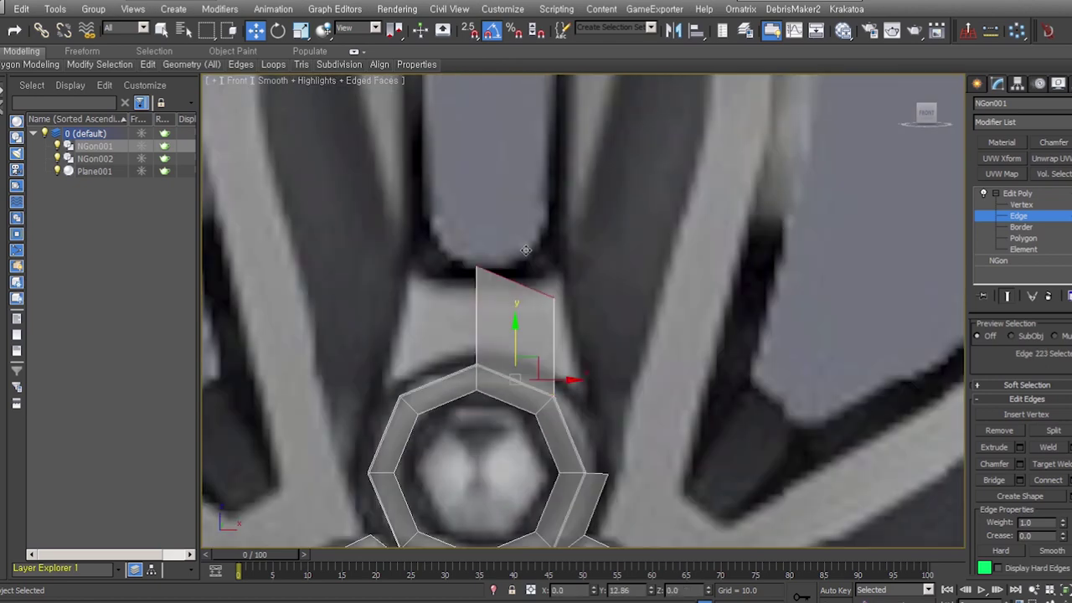
middle_click_drag(519, 335, 465, 332)
Extrude a second face upward beside the first one.
key("1")
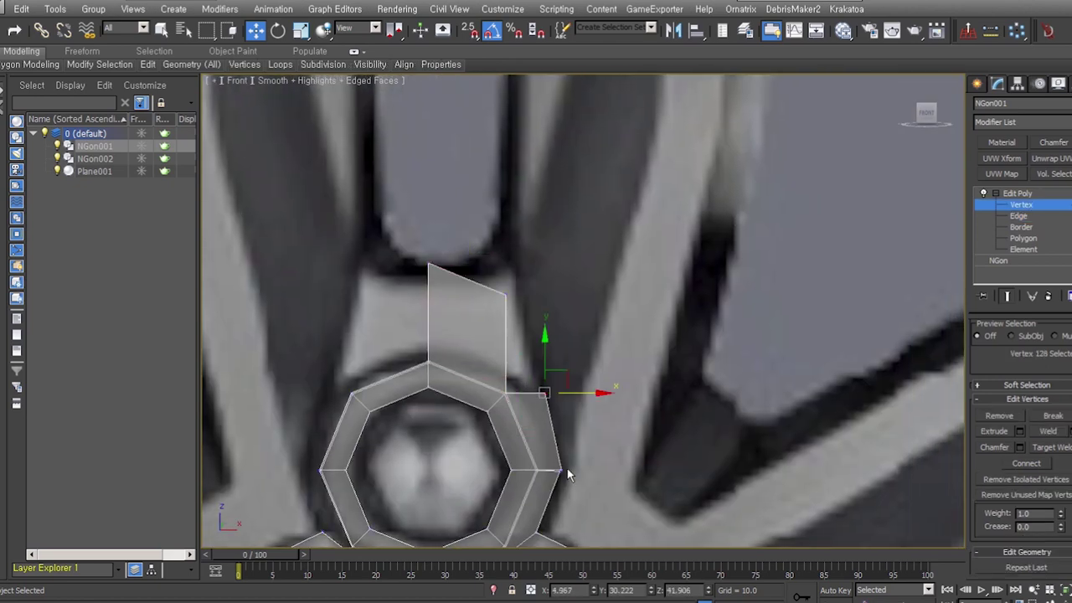
scroll(567, 469, "up", 3)
scroll(480, 209, "down", 3)
key("2")
mouse_move(534, 435)
left_mouse_down("shift")
mouse_move(545, 261)
mouse_move(573, 310)
left_mouse_up("shift")
Weld the two top corner vertices into a single point.
key("1")
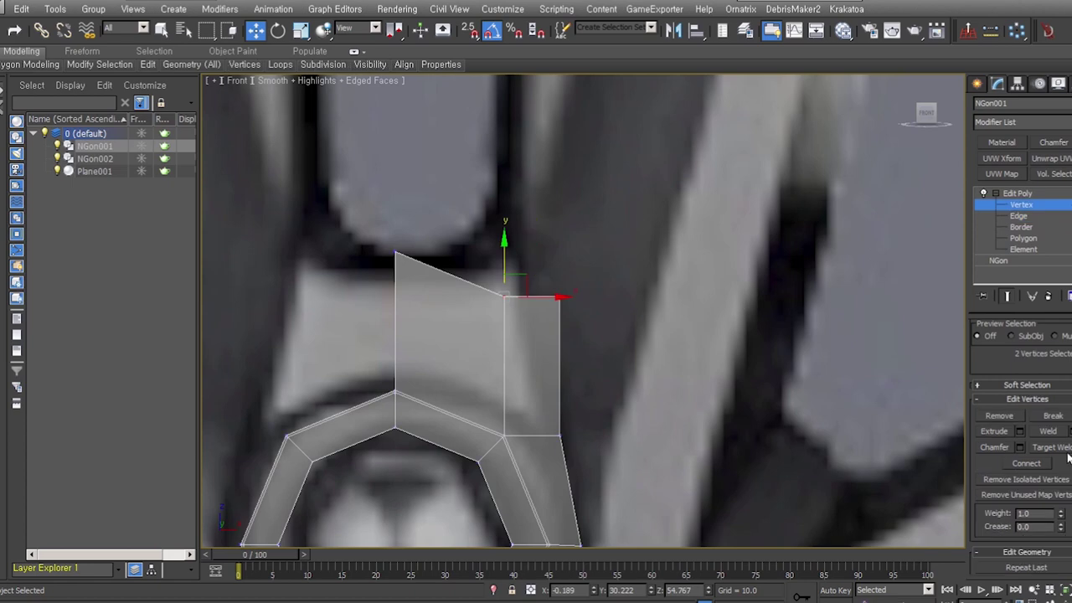
left_click(1064, 431)
left_click(592, 366)
scroll(567, 322, "down", 3)
left_click(515, 306)
Select the vertices at the top of the new spoke, checking them from an angled view.
scroll(552, 390, "down", 3)
left_click_drag(535, 377, 459, 331)
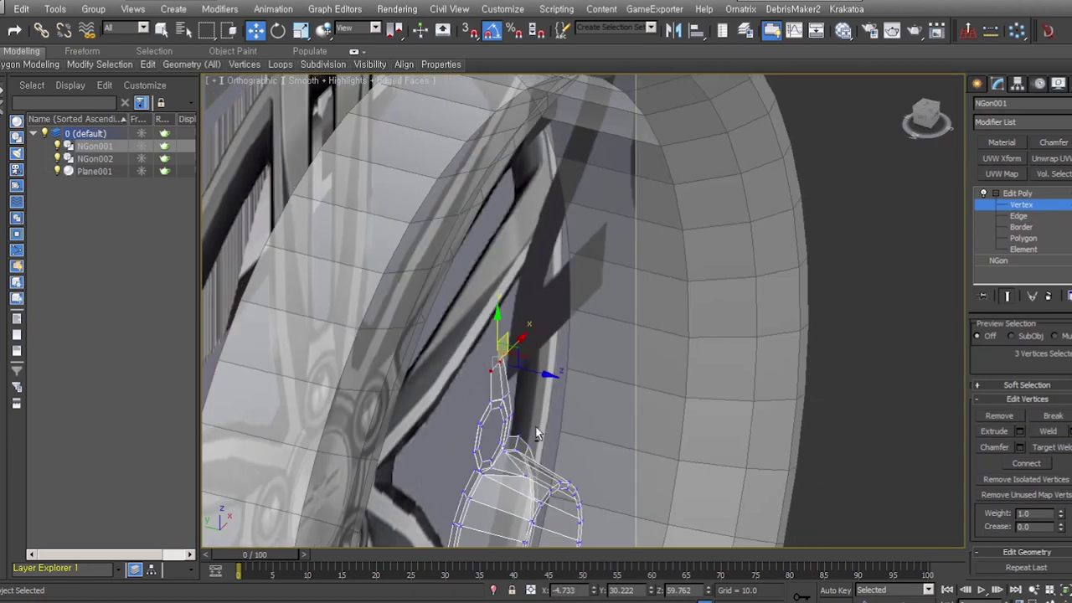
middle_click_drag(502, 360, 630, 442, "alt")
scroll(661, 358, "up", 5)
scroll(661, 359, "down", 5)
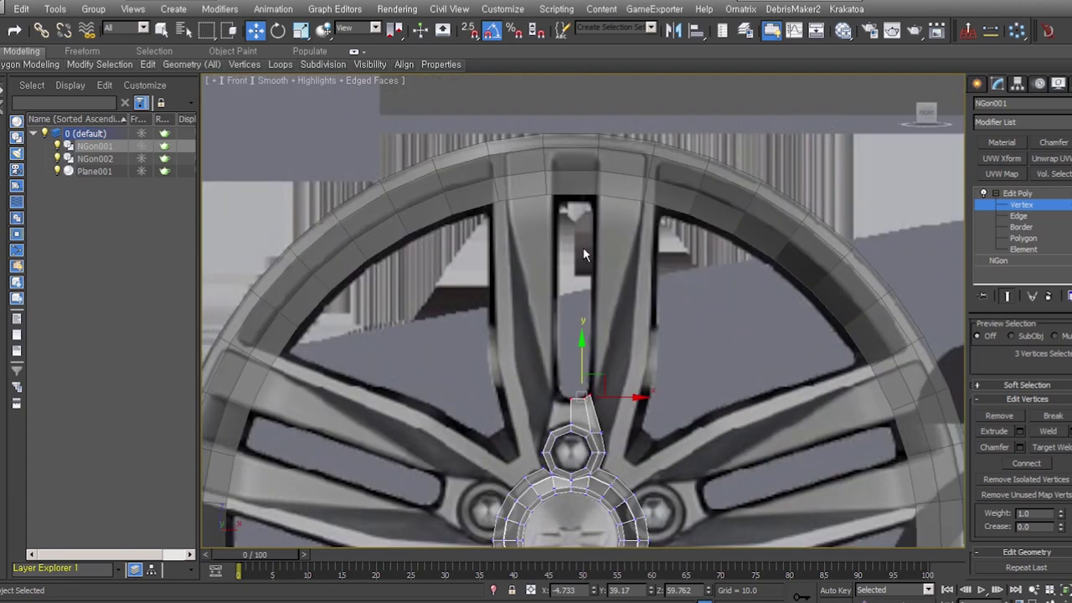
left_click(603, 428)
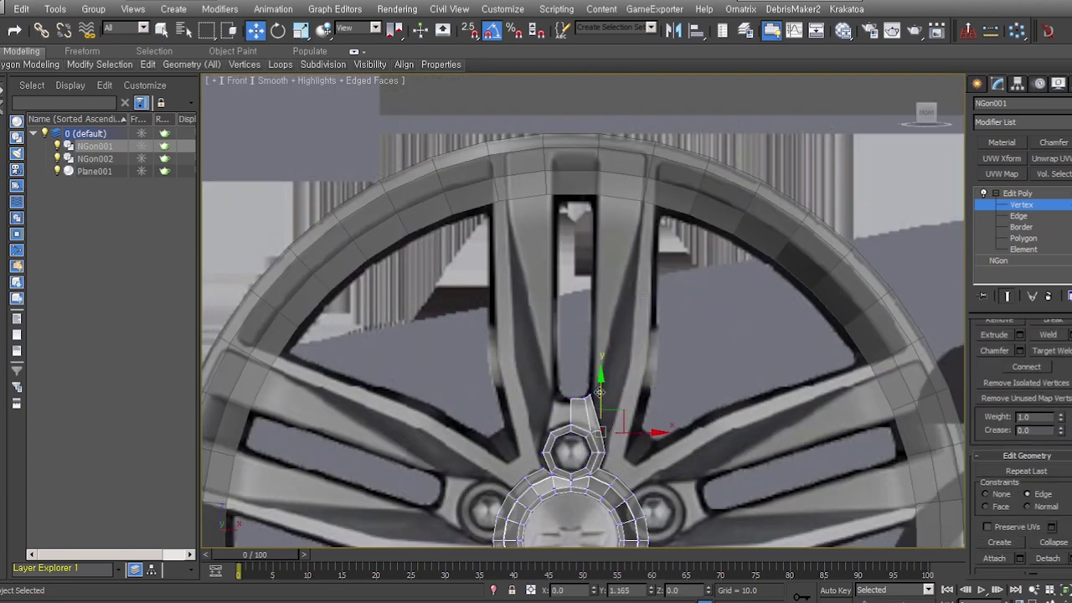
Select a polygon at the top of the outer rim.
key("2")
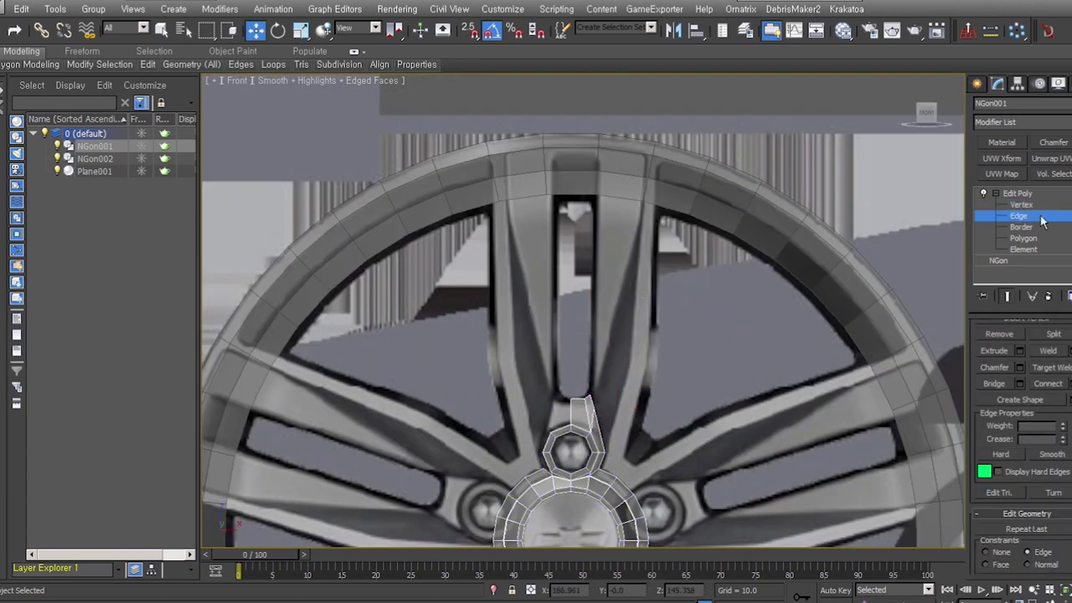
scroll(626, 172, "down", 3)
scroll(783, 232, "up", 3)
key("4")
middle_click_drag(783, 233, 820, 268)
left_click(662, 222)
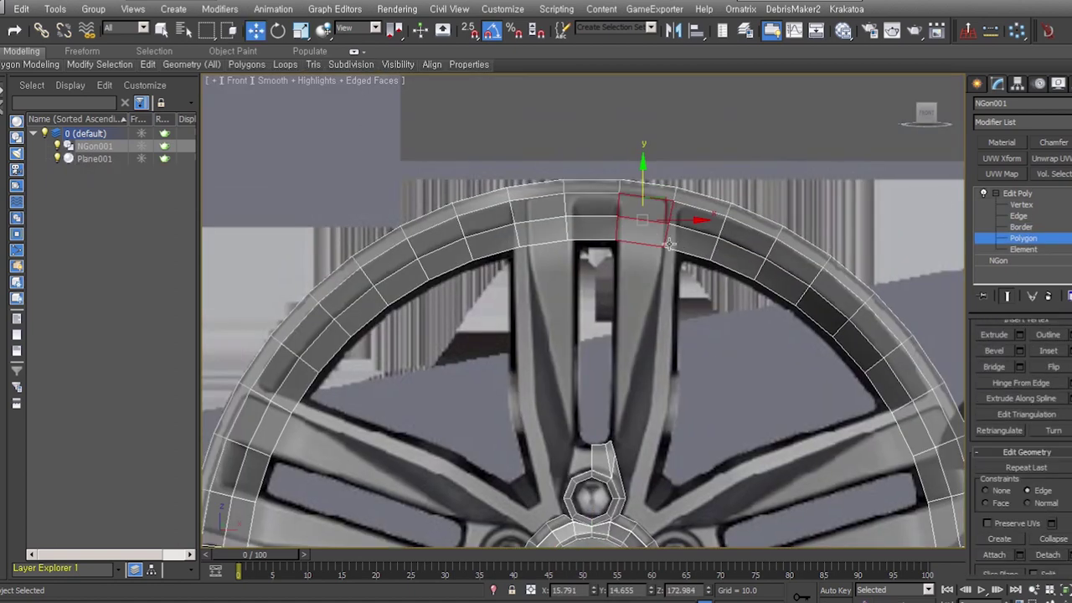
Inspect the inner rim vertex above the spoke, then clear the vertex selection.
key("1")
scroll(1066, 518, "down", 1)
left_click(663, 246)
left_click(526, 262)
middle_click_drag(699, 219, 677, 212)
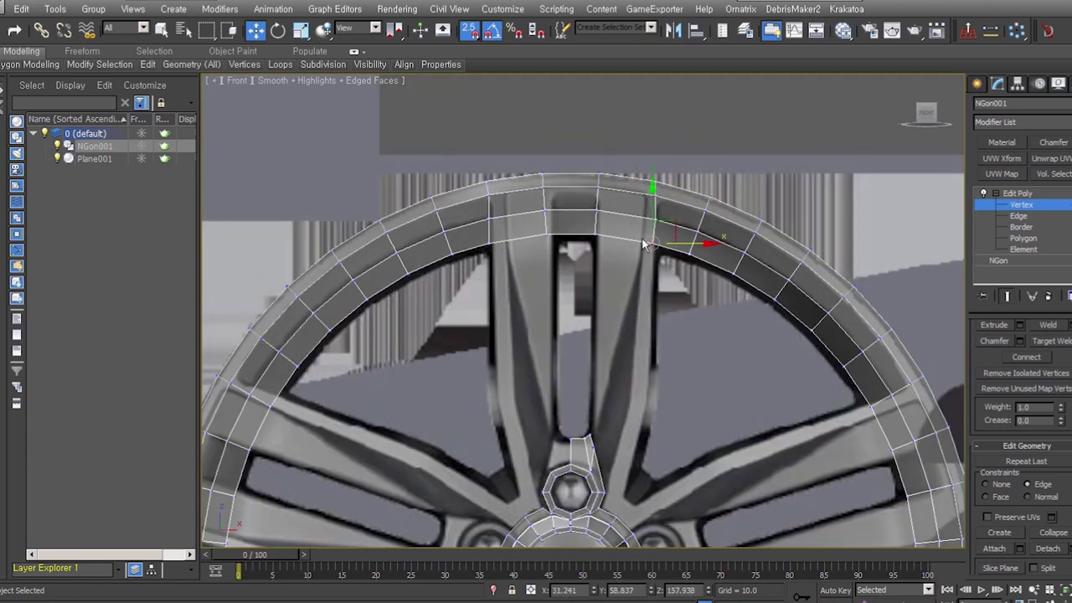
left_click(528, 256)
middle_click_drag(601, 260, 576, 277)
scroll(620, 293, "up", 2)
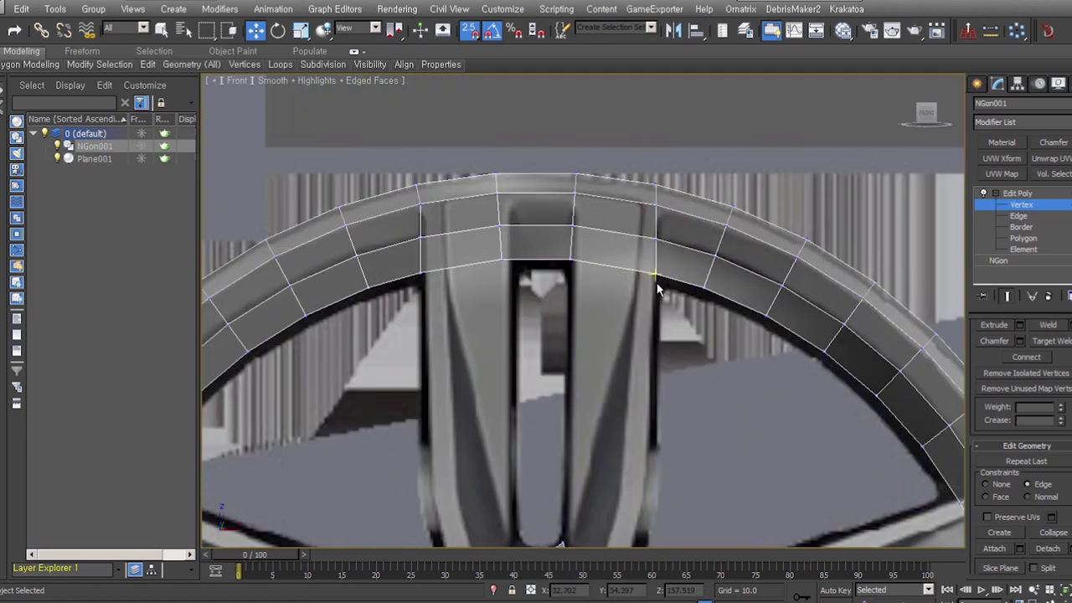
middle_click_drag(658, 282, 671, 264)
Select the rim polygon above the spoke and bring up its polygon quad menu.
key("2")
key("1")
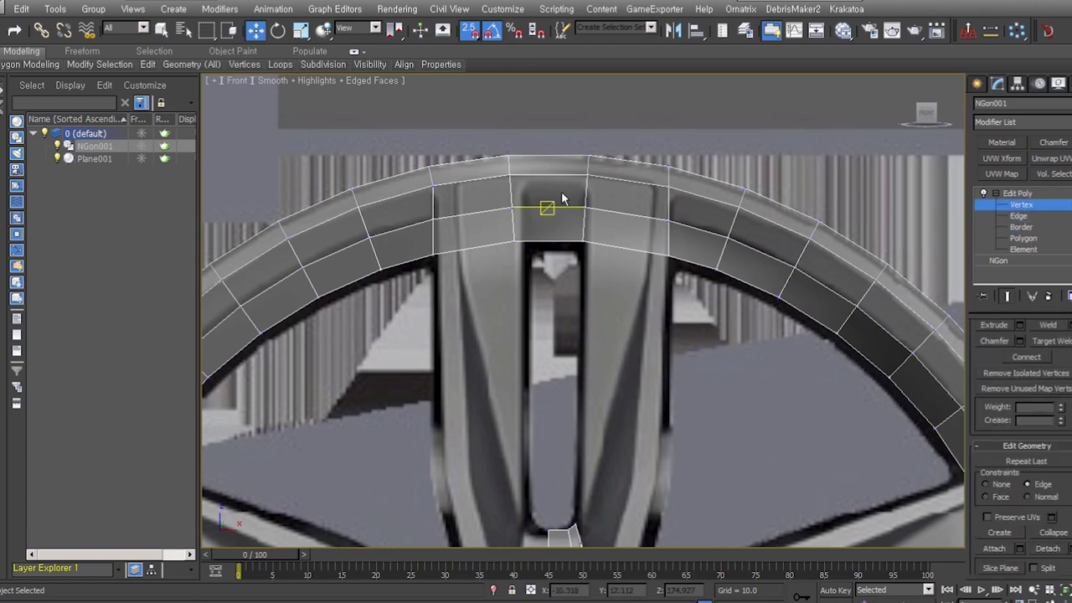
left_click(1032, 239)
middle_click_drag(580, 331, 566, 268, "alt")
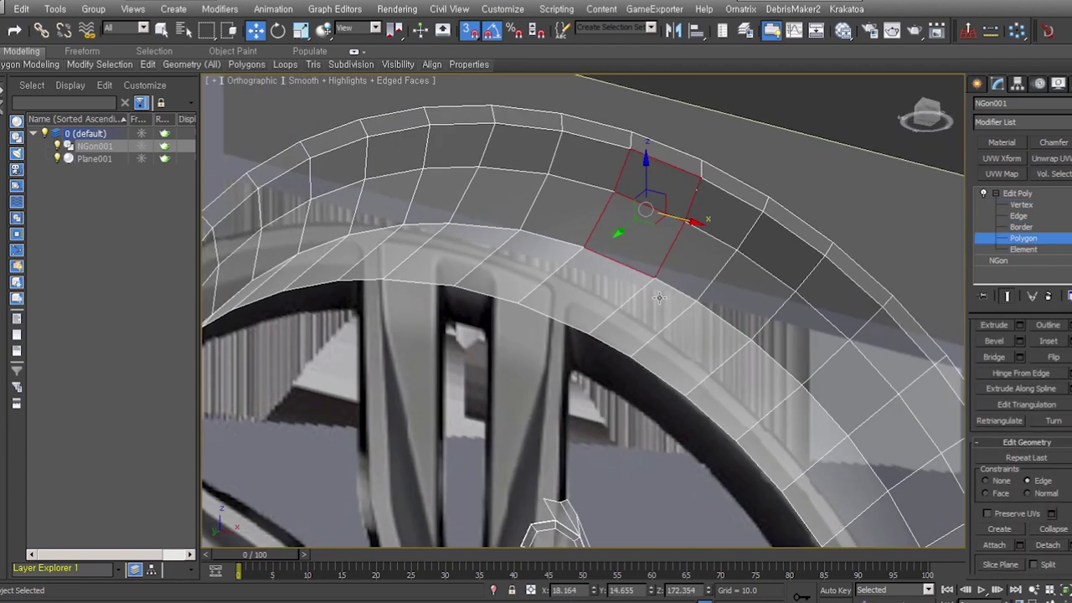
key("q")
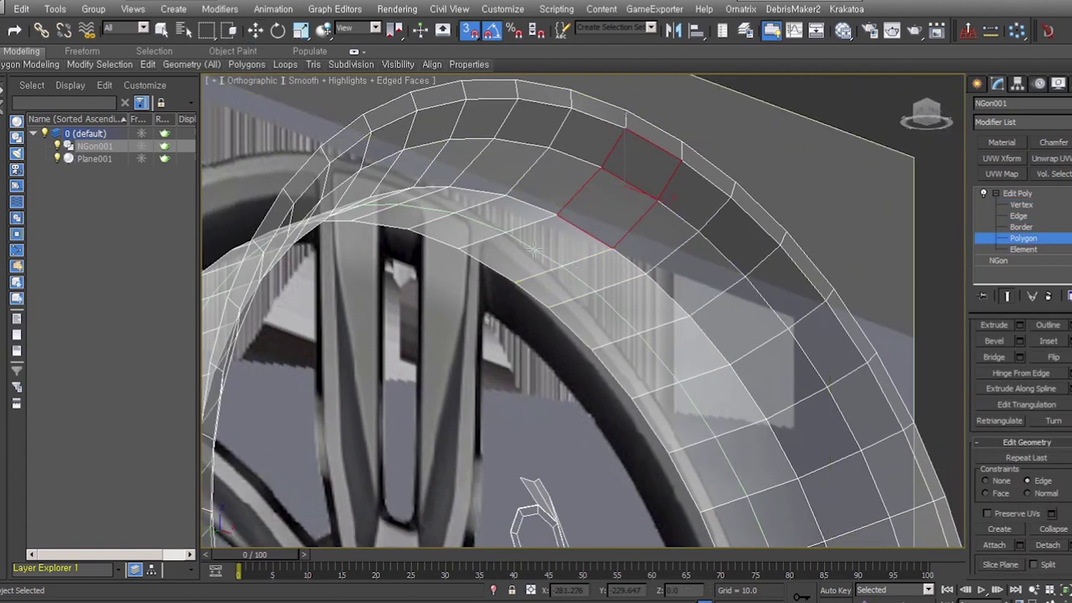
key("f")
scroll(594, 288, "down", 3)
scroll(594, 287, "up", 3)
right_click(599, 188)
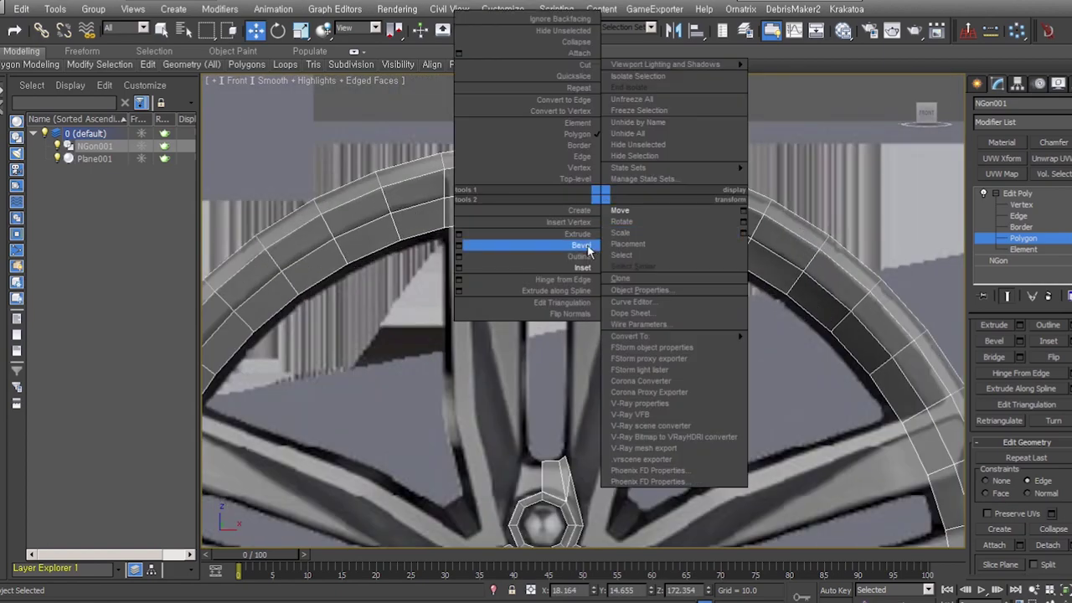
Bevel the selected rim polygon above the spoke.
left_click(537, 243)
left_click_drag(622, 168, 618, 211)
left_click(617, 282)
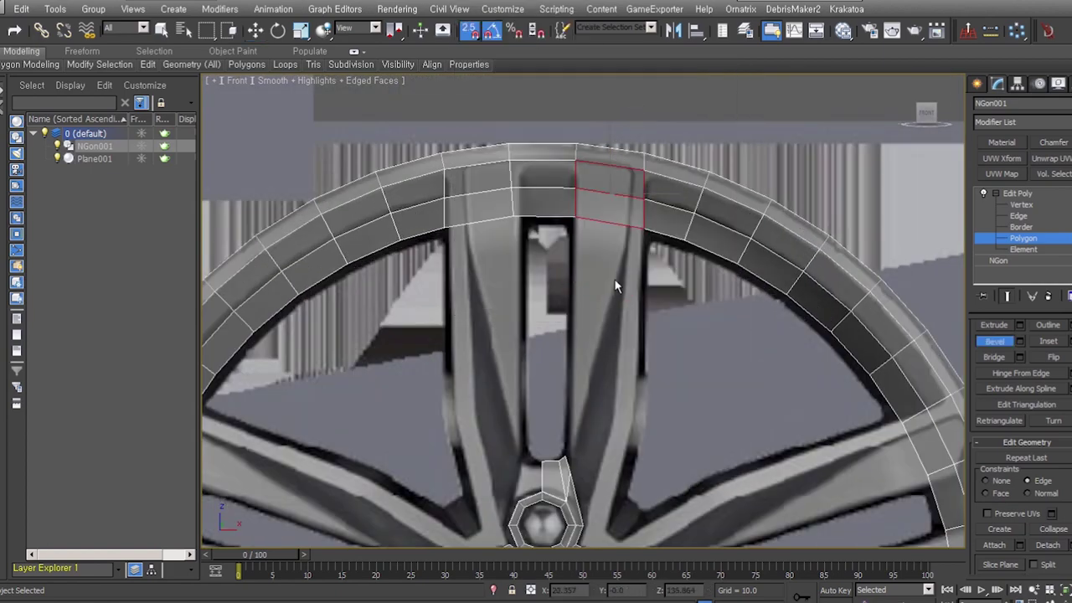
left_click(1029, 239)
Pull the new open border down toward the spoke, then undo that move.
left_click(1022, 227)
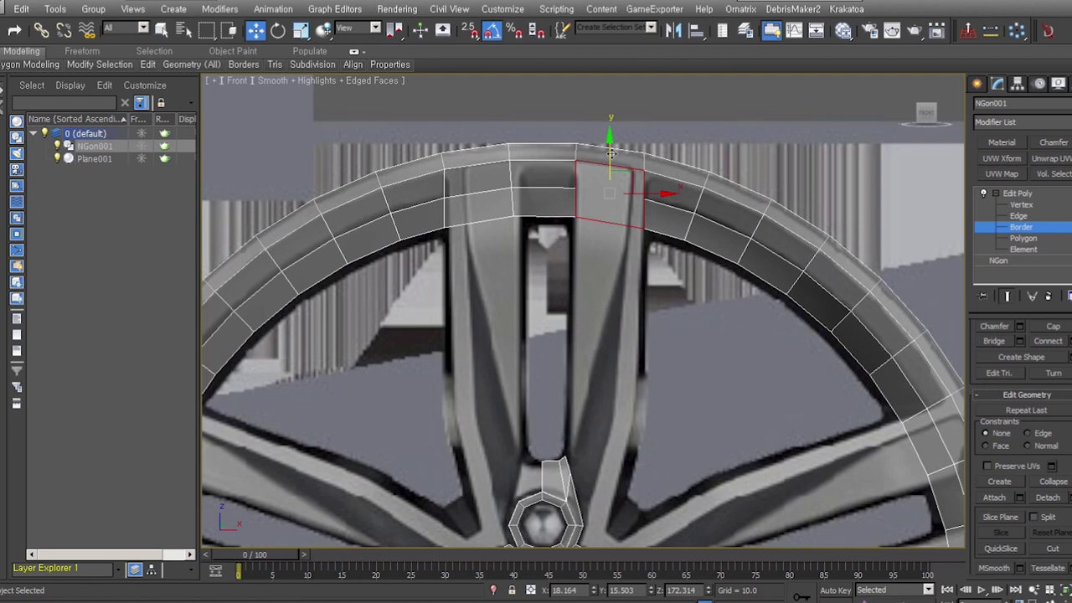
left_click_drag(612, 151, 730, 333)
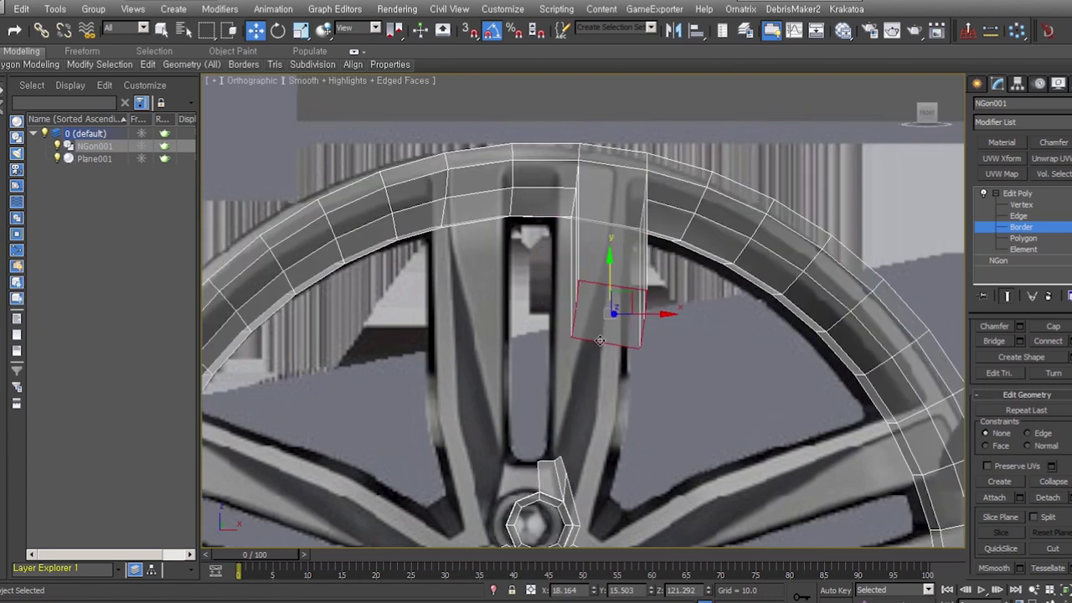
key("r")
key("ctrl+z")
key("w")
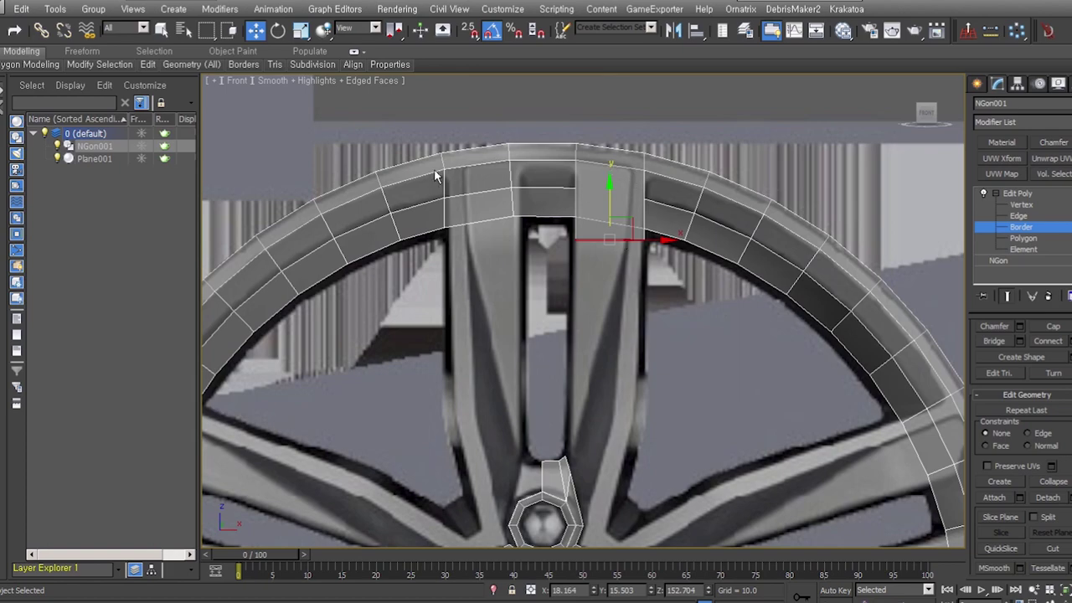
Connect the selected rim edges with one edge loop, slid lower.
key("2")
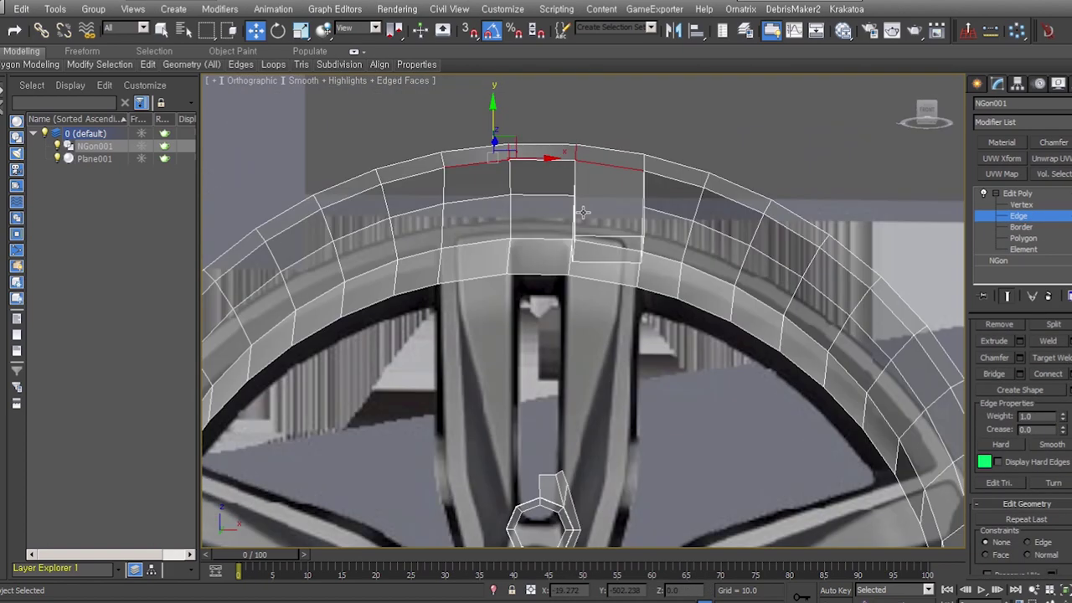
scroll(578, 143, "up", 3)
key("ctrl+shift+e")
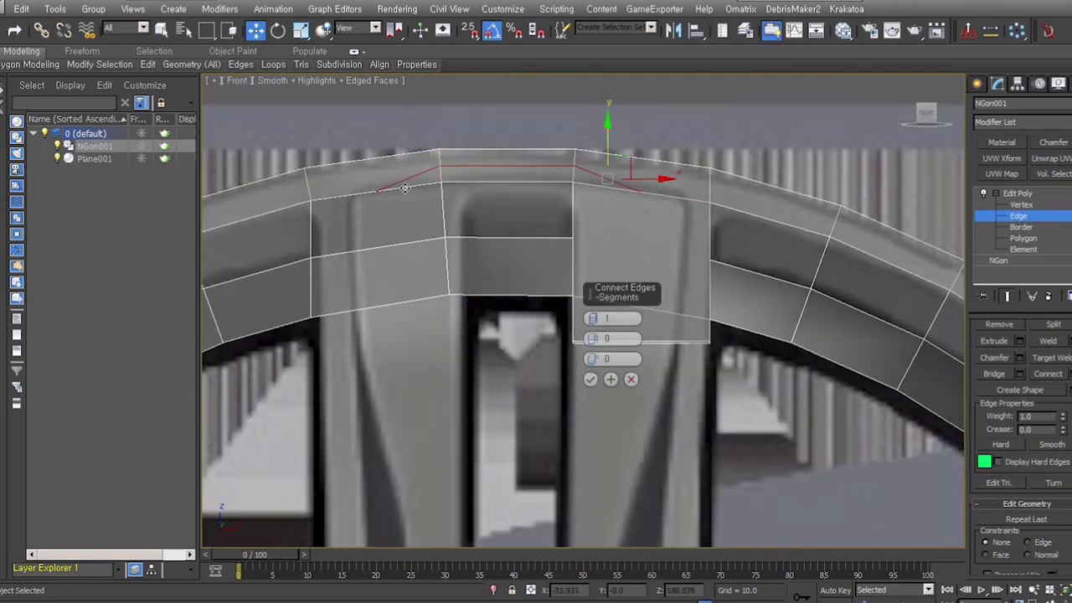
left_click_drag(591, 359, 591, 343)
left_click(590, 380)
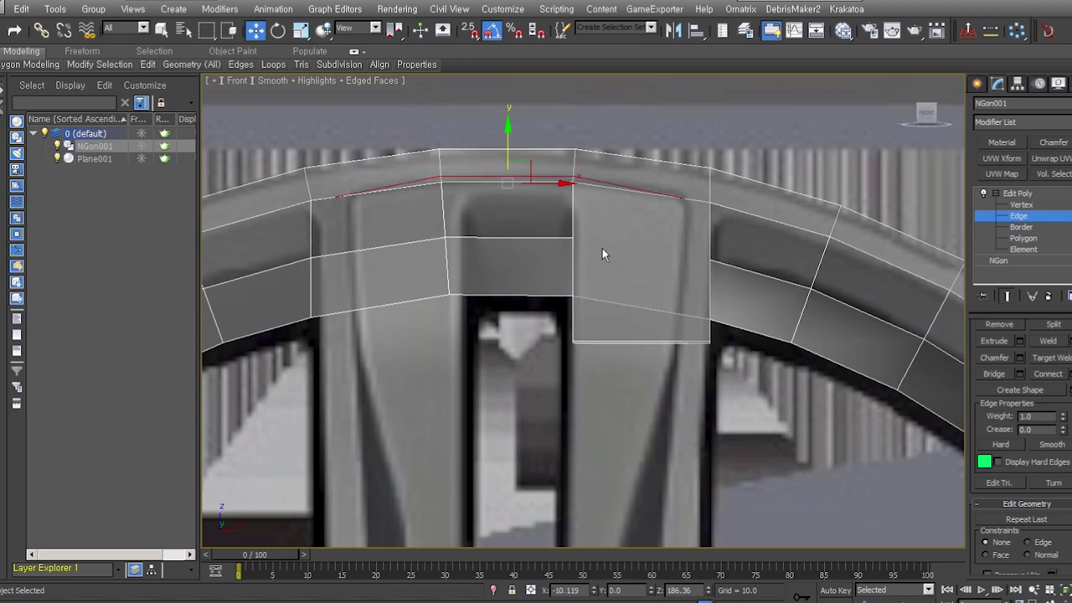
middle_click_drag(587, 380, 653, 210, "alt")
scroll(636, 210, "up", 5)
With edge constraint on, slide a rim vertex left along its edge.
key("1")
key("shift+x")
left_click_drag(756, 234, 687, 224)
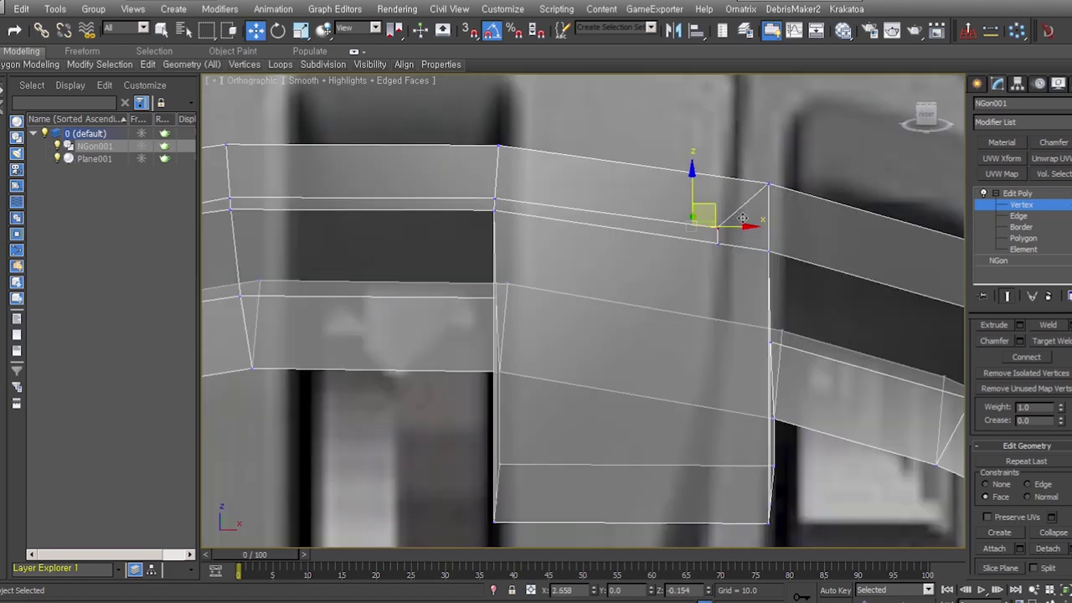
scroll(743, 219, "down", 5)
key("1")
scroll(634, 298, "down", 5)
mouse_move(634, 297)
middle_mouse_down("alt")
mouse_move(620, 243)
mouse_move(677, 347)
middle_mouse_up("alt")
scroll(618, 232, "up", 5)
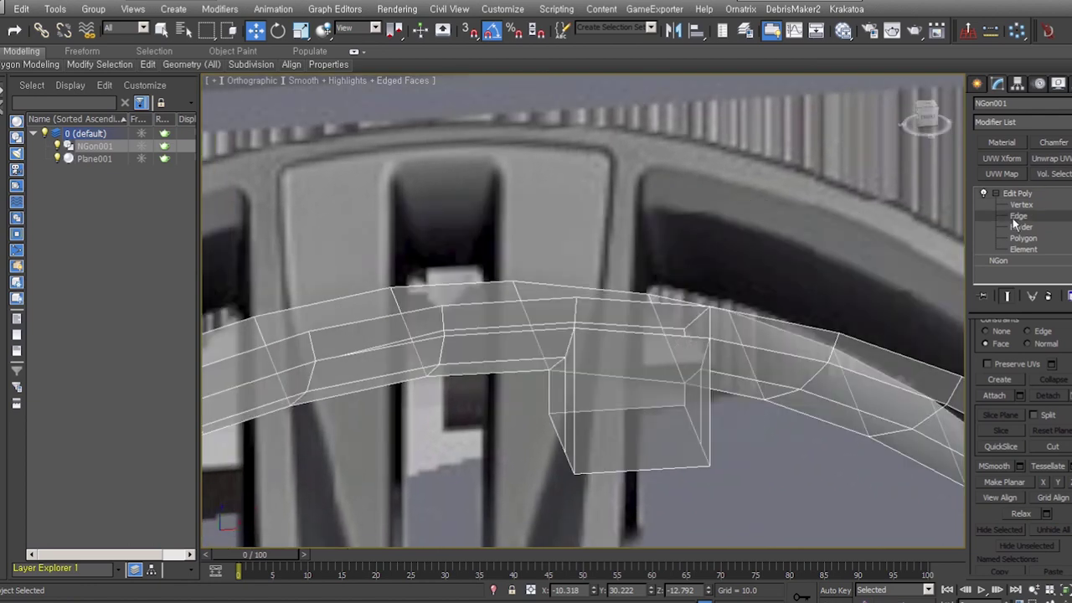
Target-weld the stray vertex onto its neighbouring vertex.
key("1")
scroll(586, 335, "up", 3)
left_click(694, 308)
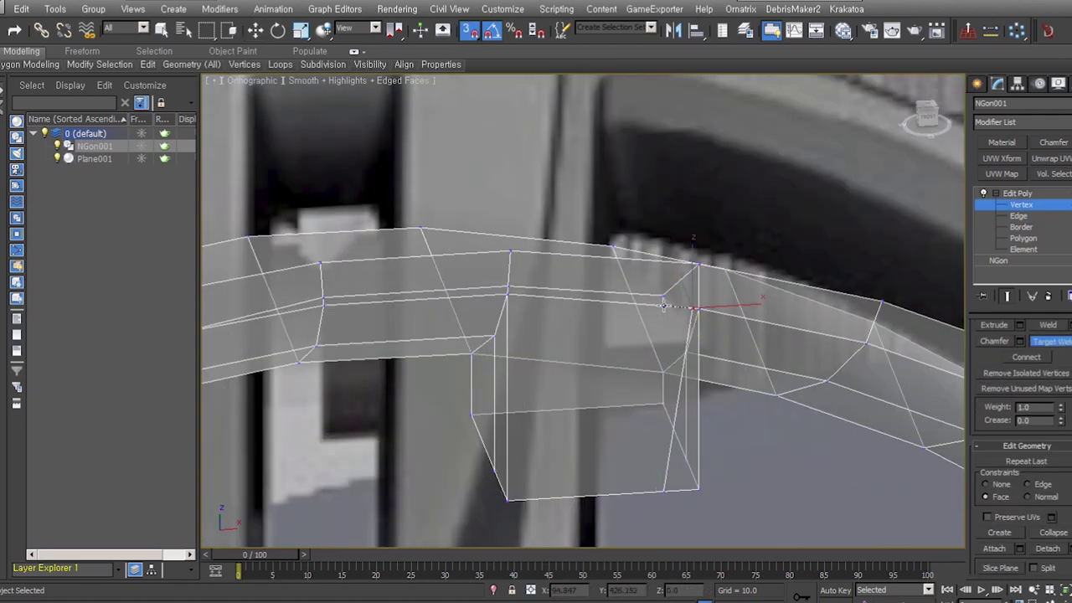
scroll(664, 306, "down", 5)
key("f")
scroll(638, 269, "up", 5)
key("3")
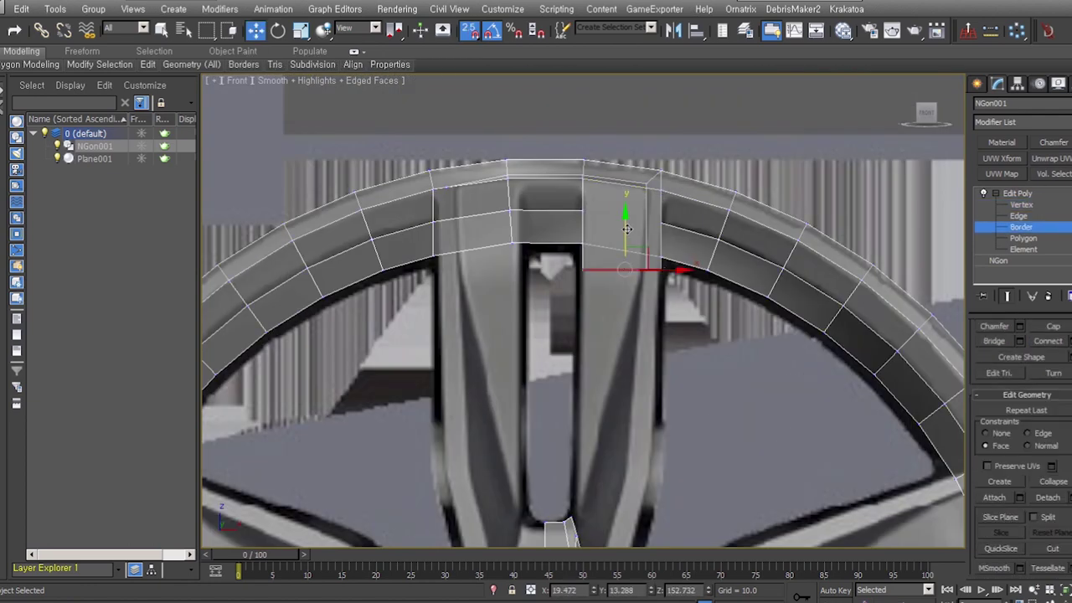
Chamfer the spoke box's vertical edge.
middle_click_drag(635, 236, 616, 286)
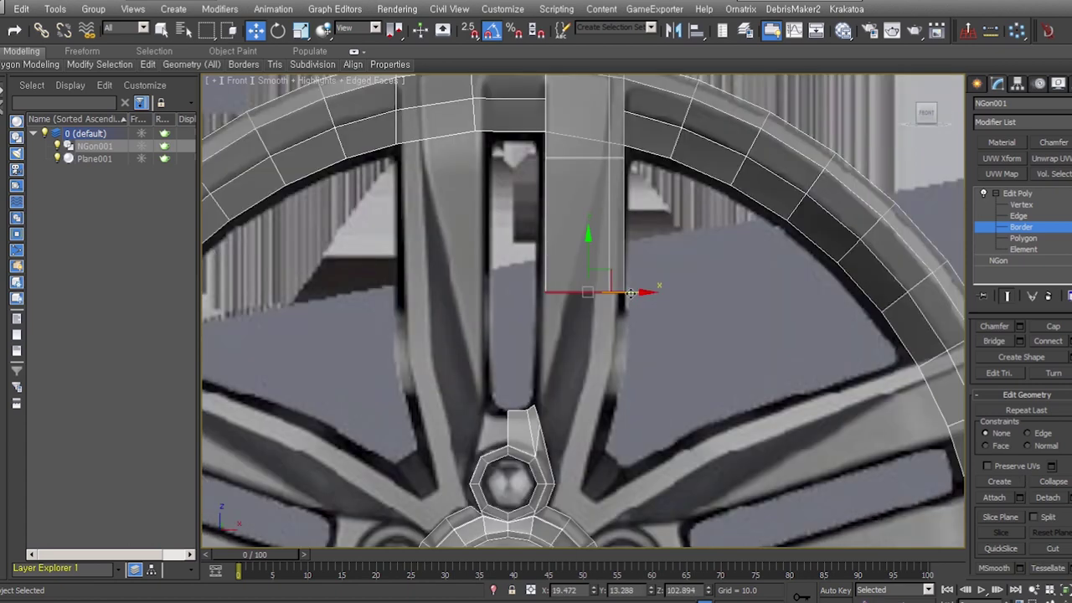
scroll(628, 295, "down", 2)
key("1")
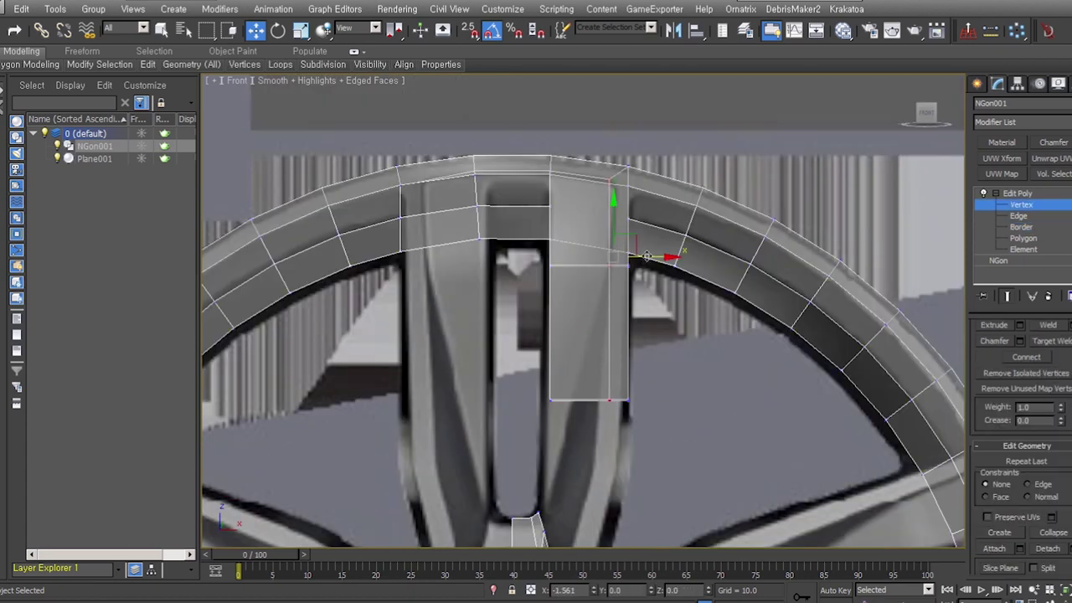
middle_click_drag(494, 151, 509, 163)
scroll(544, 251, "up", 3)
scroll(723, 307, "down", 2)
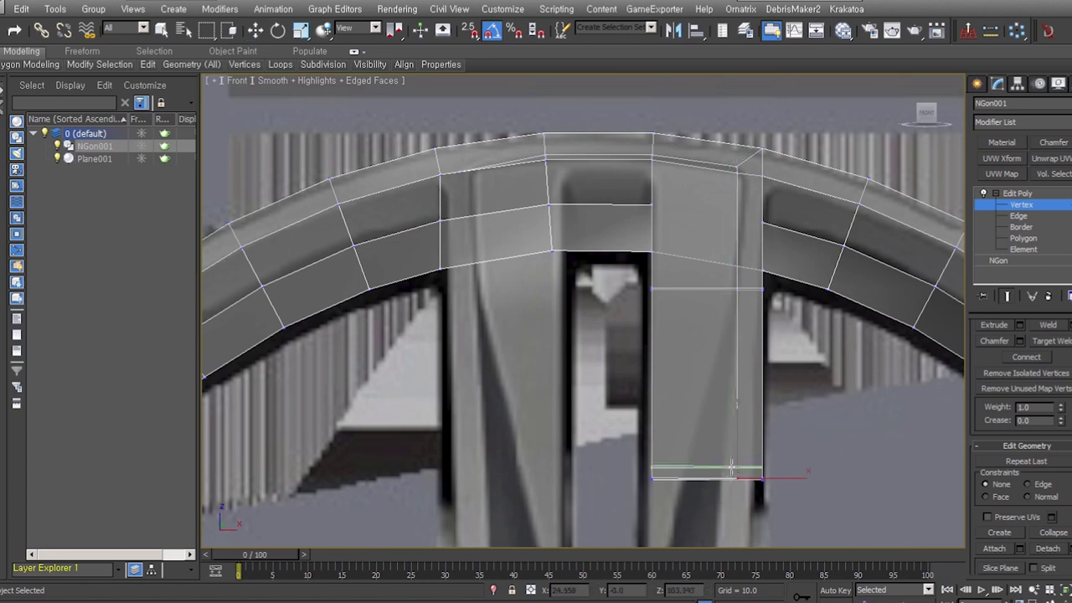
key("2")
left_click(737, 402)
scroll(737, 403, "up", 3)
scroll(686, 313, "down", 2)
key("ctrl+shift+c")
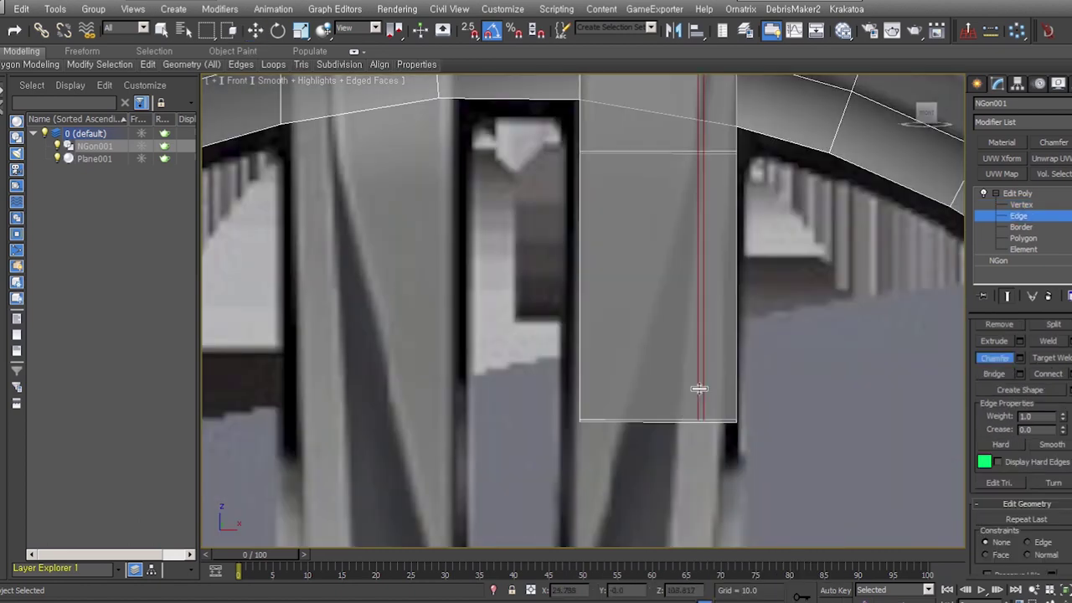
scroll(698, 389, "down", 3)
Select the spoke box's bottom vertex and view the rim and spoke at an angle.
key("1")
key("w")
scroll(751, 477, "up", 3)
left_click(751, 478)
key("2")
scroll(704, 478, "down", 3)
middle_click_drag(704, 477, 744, 356)
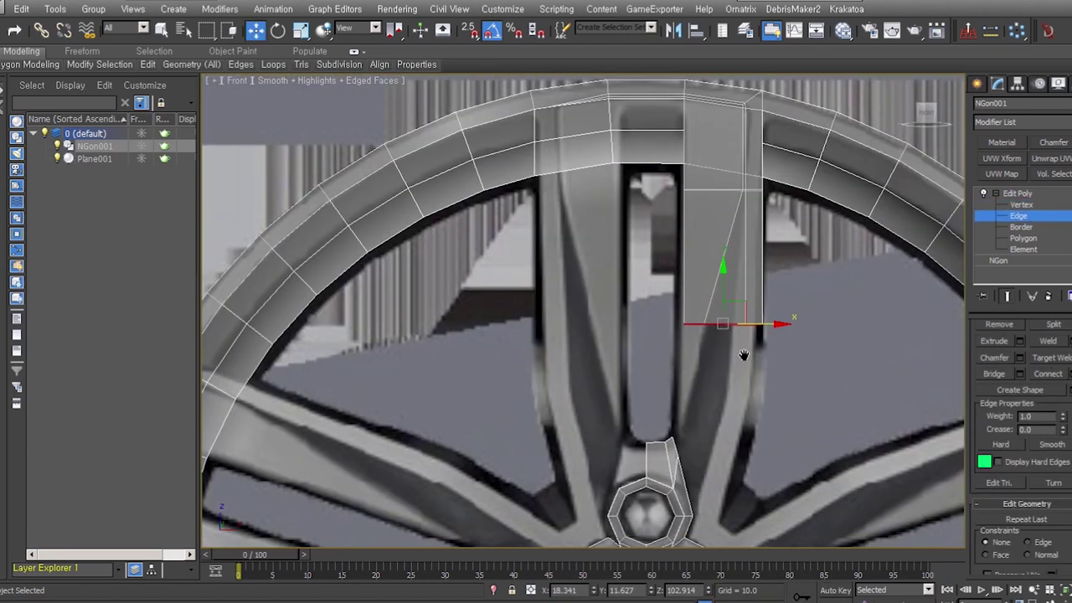
scroll(721, 289, "up", 3)
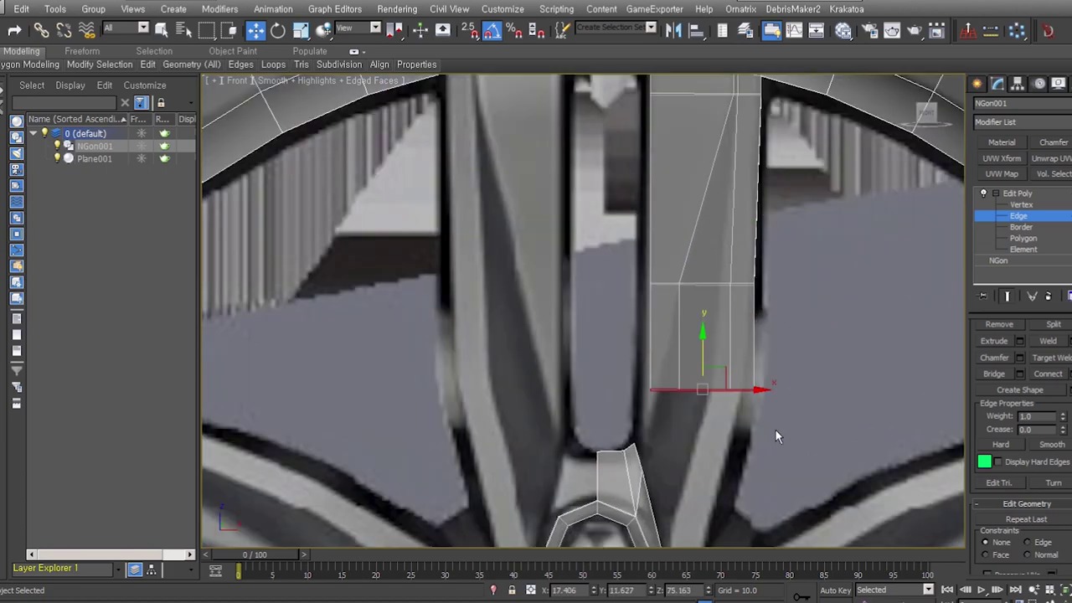
key("1")
middle_click_drag(776, 430, 702, 344)
scroll(742, 242, "down", 4)
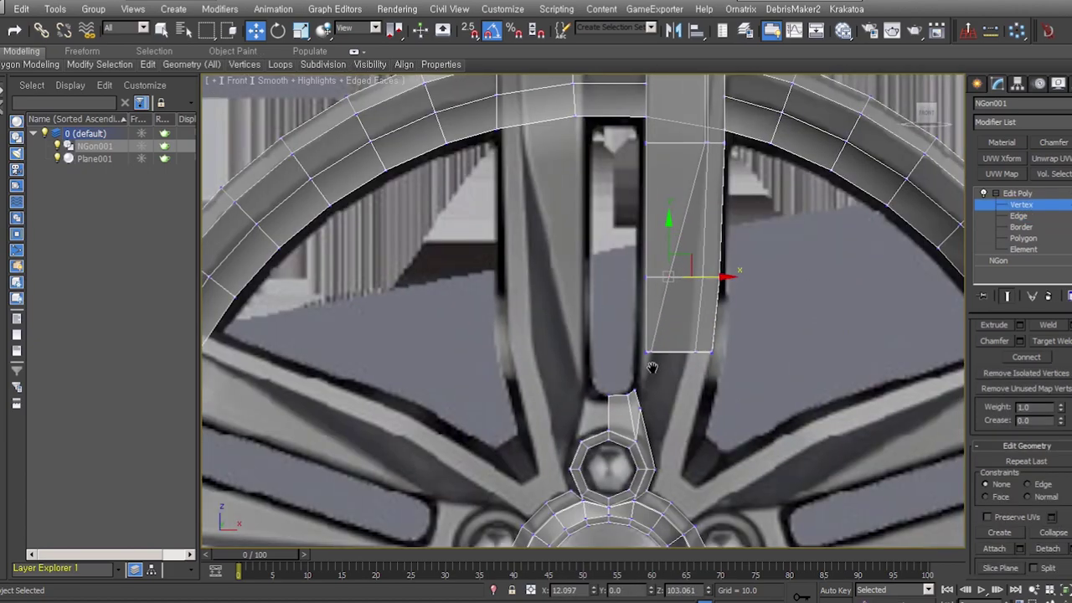
middle_click_drag(742, 242, 670, 310, "alt")
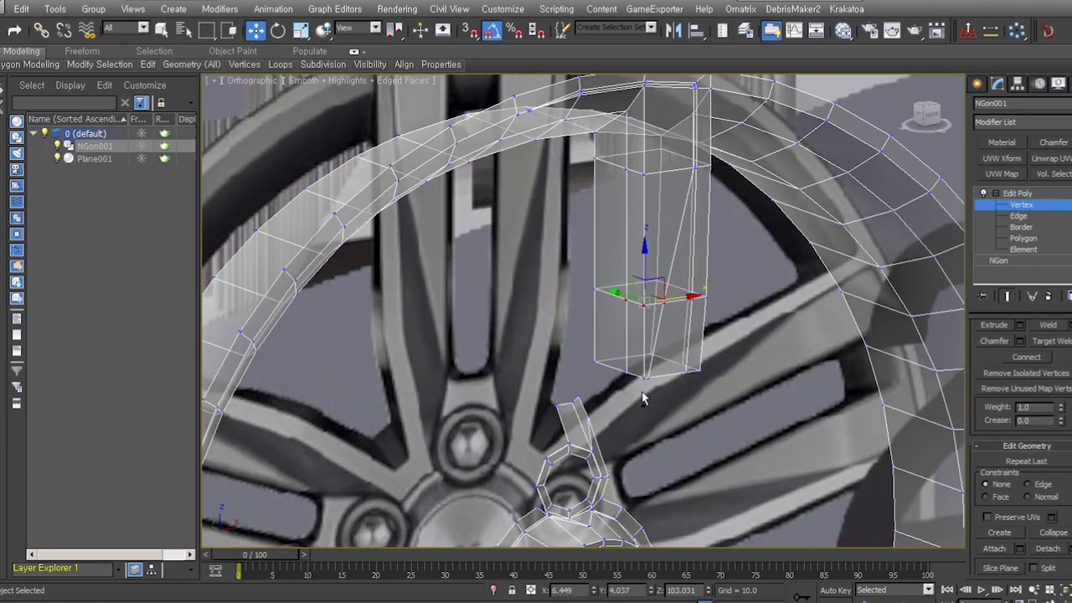
middle_click_drag(632, 381, 611, 335, "alt")
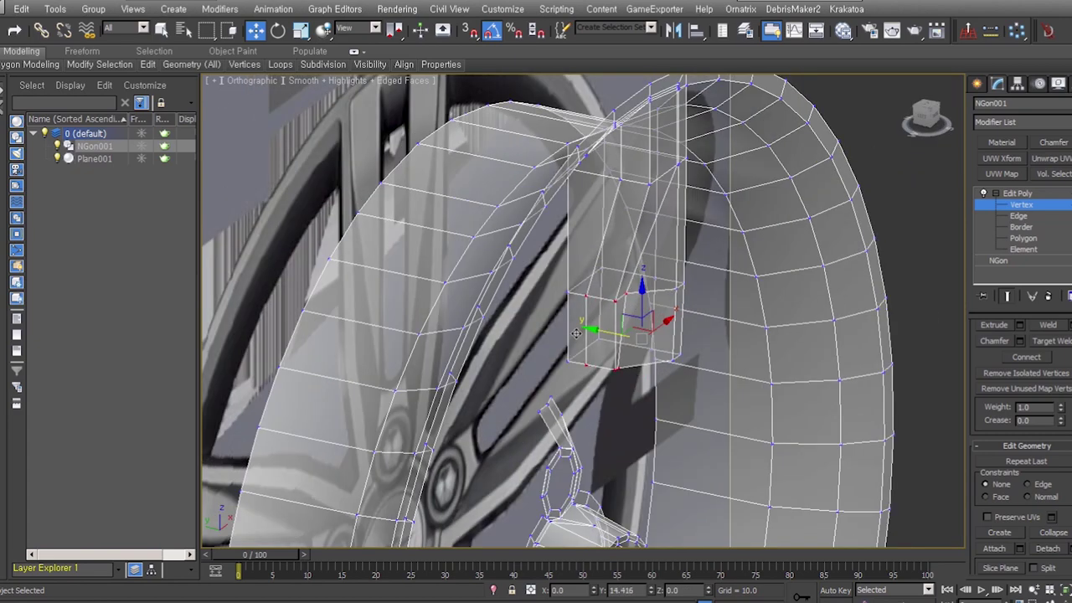
Select the spoke box's lower vertices and frame them in the front view.
left_click_drag(687, 401, 557, 277)
mouse_move(503, 426)
middle_mouse_down("alt")
mouse_move(649, 352)
mouse_move(527, 304)
middle_mouse_up("alt")
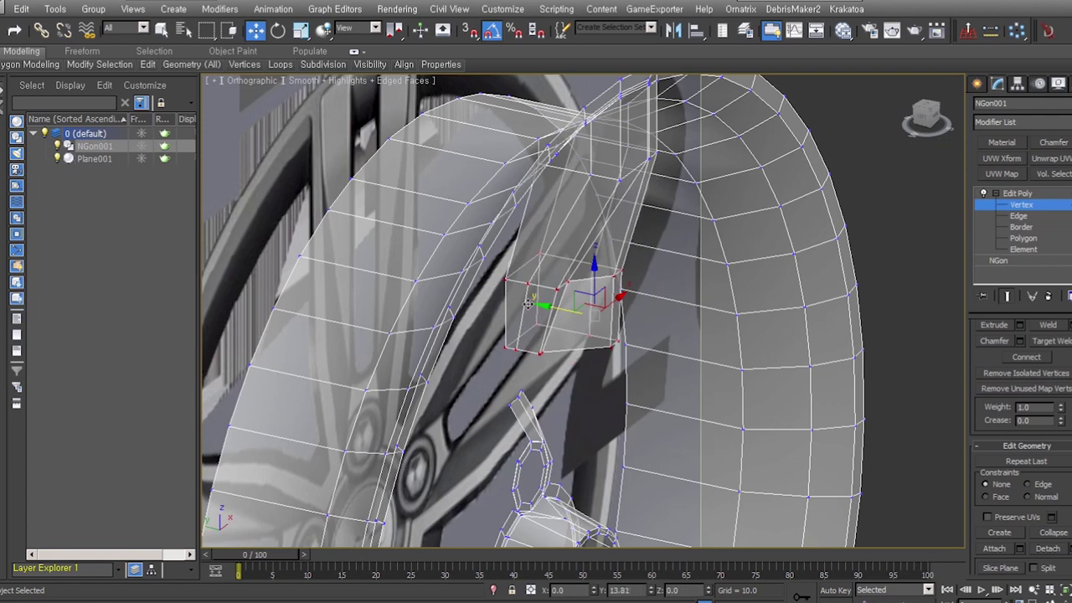
key("f")
key("z")
scroll(616, 310, "down", 8)
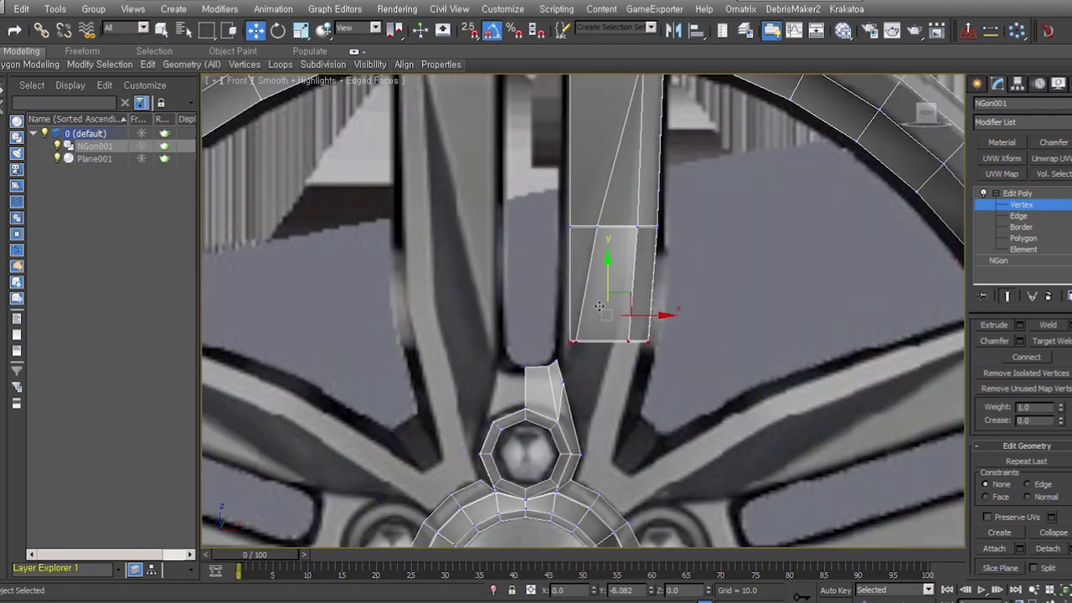
scroll(570, 361, "up", 2)
scroll(560, 382, "up", 1)
scroll(561, 383, "up", 2)
Reselect the box's bottom vertices, then select the upper piece's bottom border.
left_click_drag(467, 333, 570, 387)
scroll(593, 340, "down", 3)
mouse_move(593, 339)
middle_mouse_down("alt")
mouse_move(496, 433)
mouse_move(546, 447)
mouse_move(471, 324)
mouse_move(518, 305)
middle_mouse_up("alt")
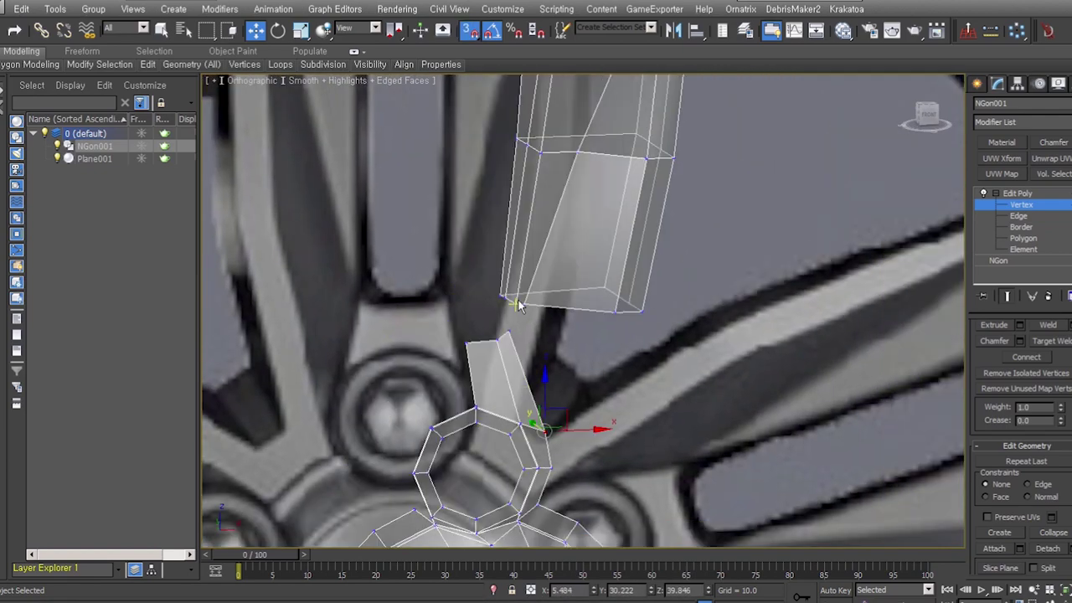
key("f")
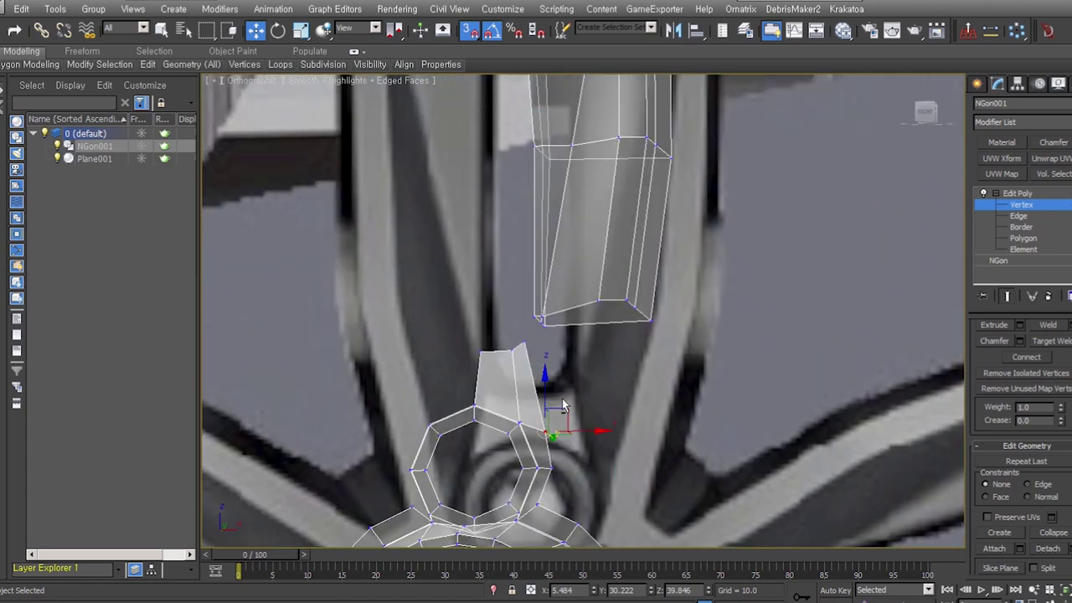
scroll(572, 340, "up", 2)
key("3")
left_click(620, 204)
Extend the spoke's bottom border down and snap its corner vertices onto the hub stub and lower piece.
scroll(620, 210, "up", 2)
left_click_drag(586, 240, 553, 287, "shift")
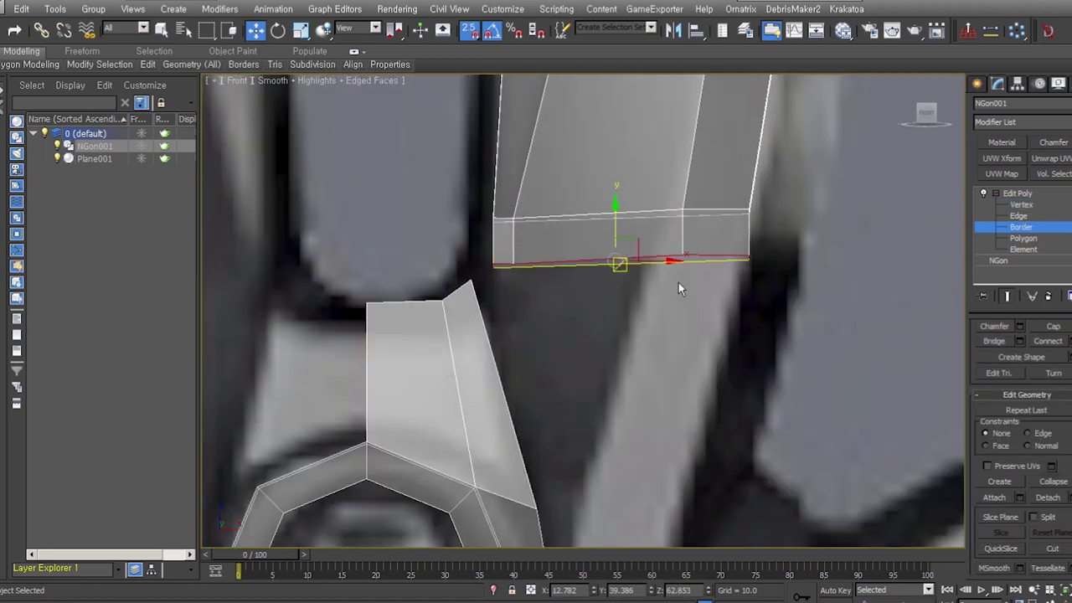
key("1")
key("s")
left_click_drag(487, 266, 472, 281)
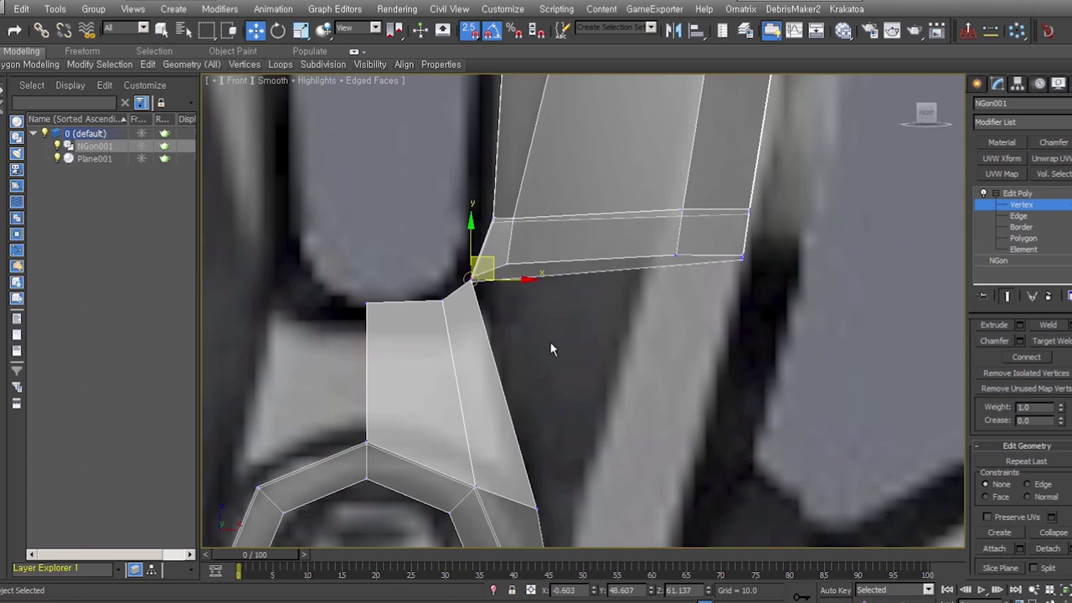
middle_click_drag(531, 246, 501, 195)
Select the strip's right corner vertices, then inspect the joint from several angles and toggle snapping.
scroll(478, 360, "down", 3)
left_click_drag(532, 320, 615, 277)
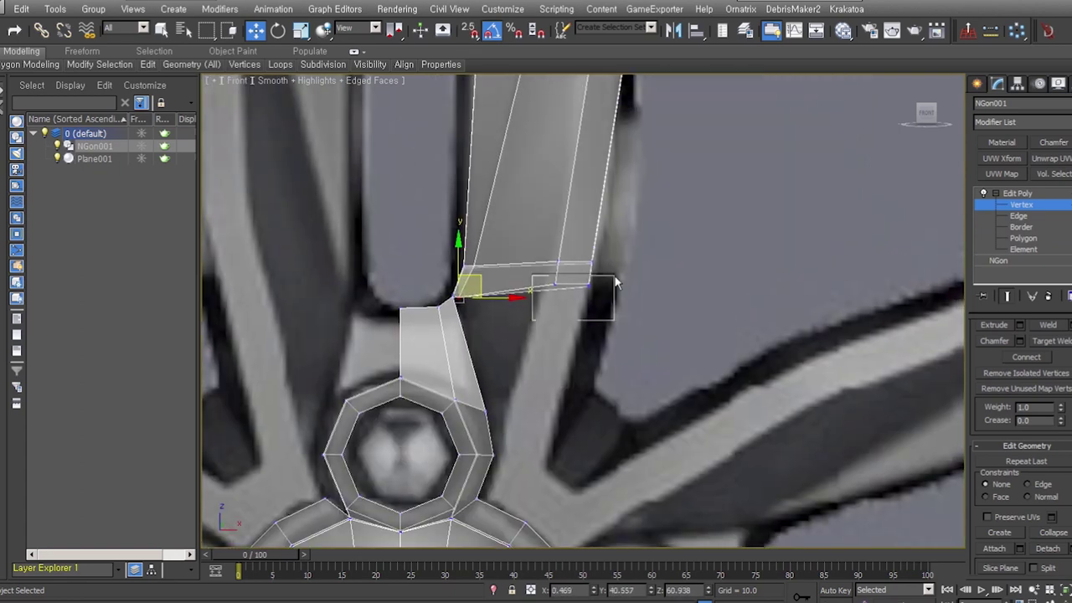
scroll(613, 366, "up", 3)
scroll(538, 375, "down", 4)
left_click(538, 375)
mouse_move(600, 423)
middle_mouse_down()
mouse_move(604, 367)
mouse_move(587, 377)
mouse_move(612, 388)
mouse_move(562, 398)
middle_mouse_up()
middle_click_drag(490, 380, 527, 365, "alt")
scroll(530, 364, "up", 5)
scroll(503, 390, "up", 2)
mouse_move(492, 405)
middle_mouse_down("alt")
mouse_move(470, 408)
mouse_move(518, 443)
middle_mouse_up("alt")
key("s")
scroll(518, 443, "down", 5)
Select the spoke's open edges and Bridge the remaining gap to the hub stub.
left_click(1019, 215)
left_click(521, 373)
middle_click_drag(521, 373, 666, 437, "alt")
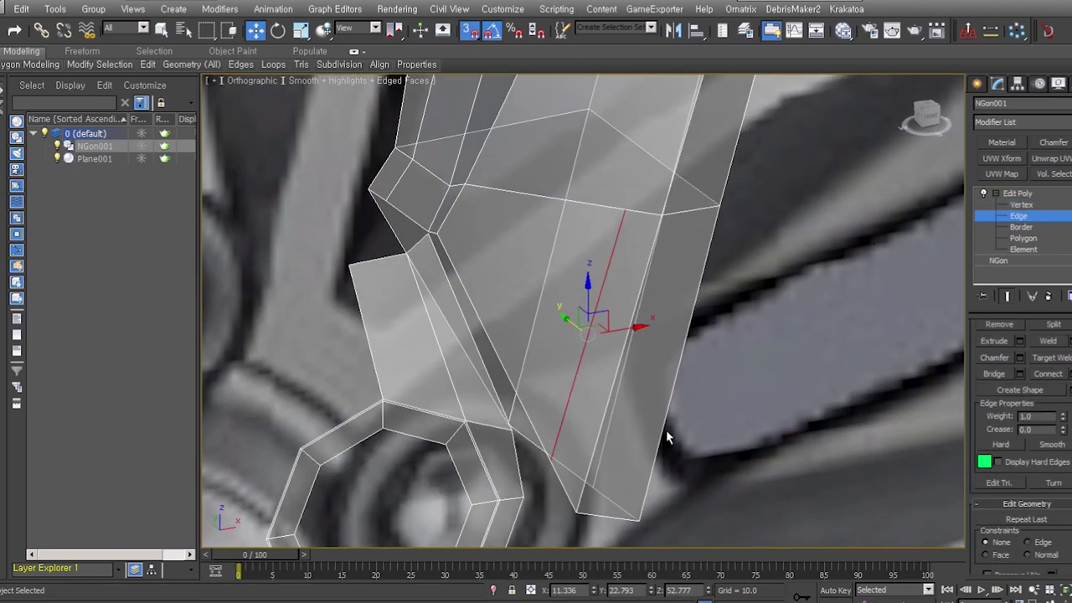
scroll(503, 263, "up", 3)
scroll(536, 402, "down", 3)
mouse_move(536, 402)
middle_mouse_down("alt")
mouse_move(499, 346)
mouse_move(558, 292)
mouse_move(556, 335)
mouse_move(630, 370)
mouse_move(586, 360)
middle_mouse_up("alt")
key("1")
left_click(491, 450)
mouse_move(491, 450)
middle_mouse_down("alt")
mouse_move(570, 411)
mouse_move(570, 364)
mouse_move(503, 302)
middle_mouse_up("alt")
key("2")
left_click(997, 376)
Select a vertex at the spoke joint with the Move tool and return to the front view.
scroll(502, 352, "up", 5)
key("1")
mouse_move(502, 352)
middle_mouse_down("alt")
mouse_move(509, 407)
mouse_move(603, 429)
mouse_move(578, 402)
mouse_move(586, 381)
mouse_move(602, 389)
middle_mouse_up("alt")
scroll(603, 429, "down", 5)
scroll(593, 377, "up", 4)
key("w")
left_click(568, 358)
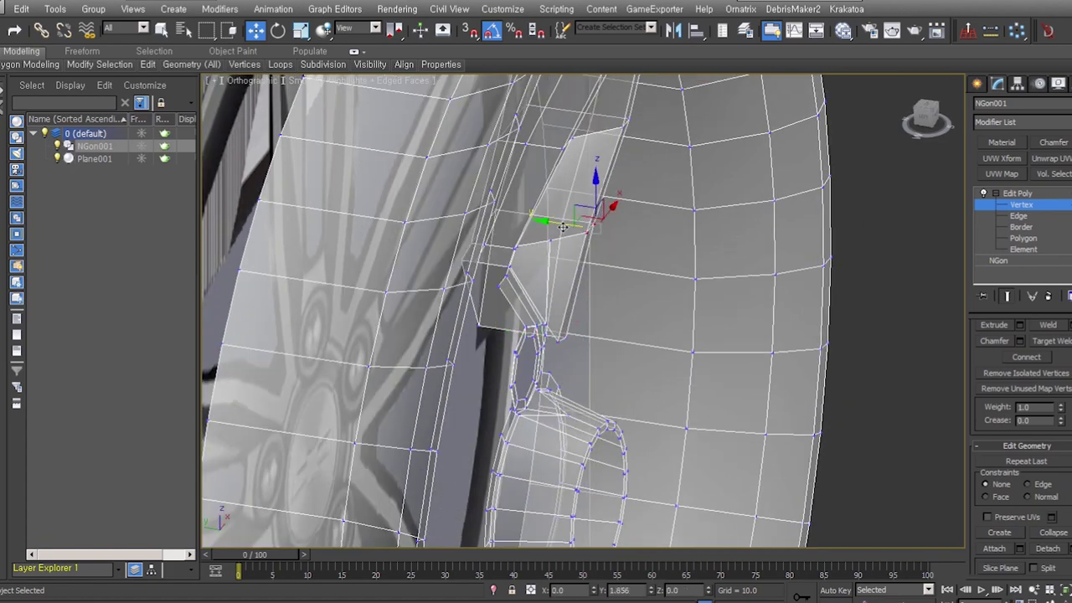
middle_click_drag(566, 226, 620, 237, "alt")
key("f")
scroll(618, 227, "down", 4)
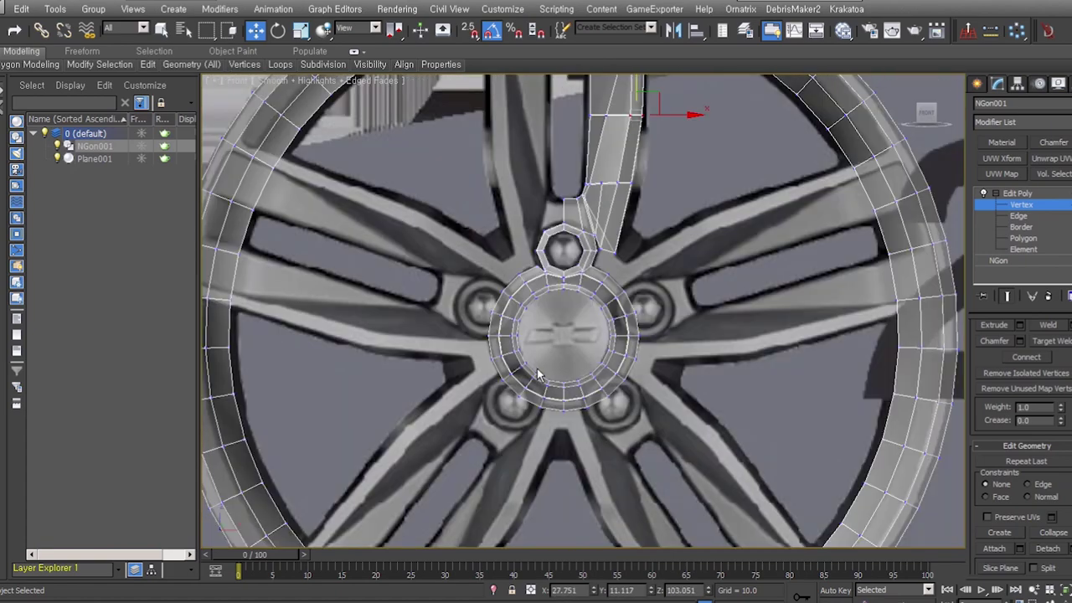
scroll(583, 357, "up", 6)
scroll(583, 357, "down", 5)
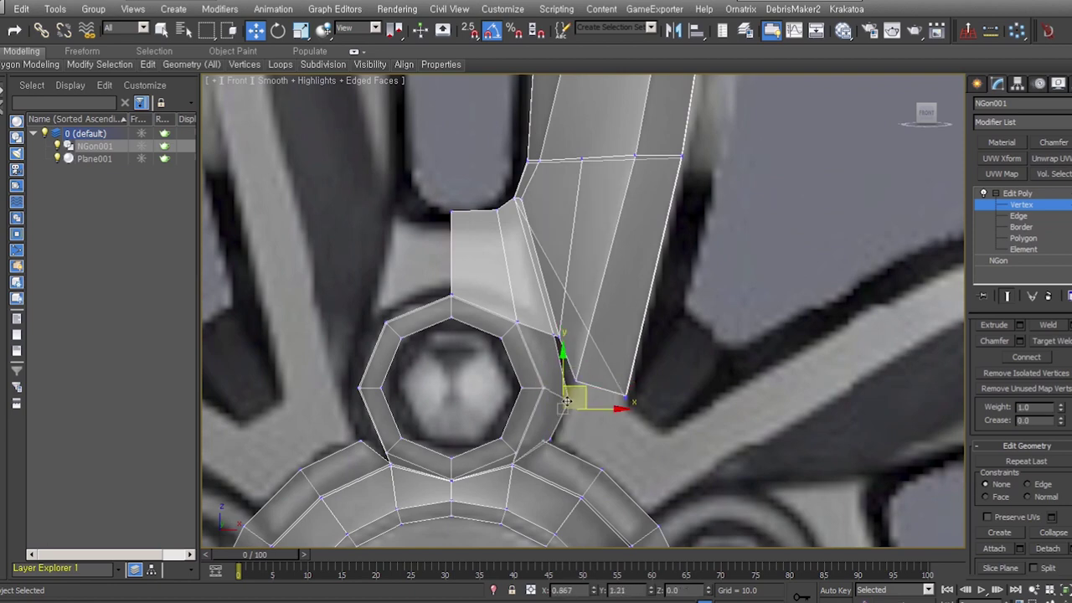
Move the hub-stub vertex down and to the right, then push it back in depth.
left_click(549, 436)
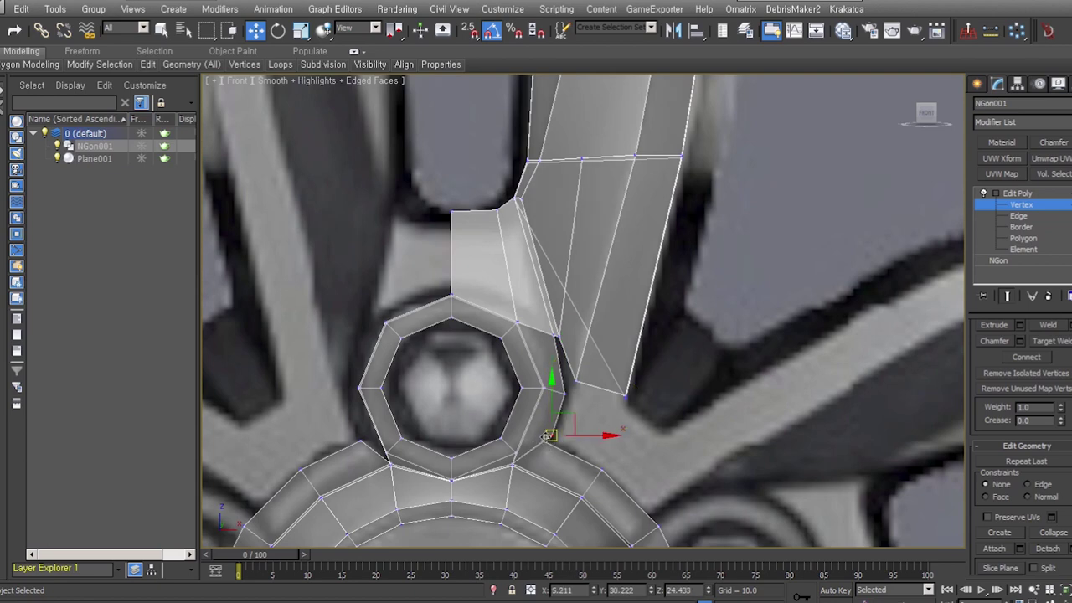
scroll(571, 440, "up", 5)
scroll(575, 402, "down", 3)
scroll(546, 343, "down", 3)
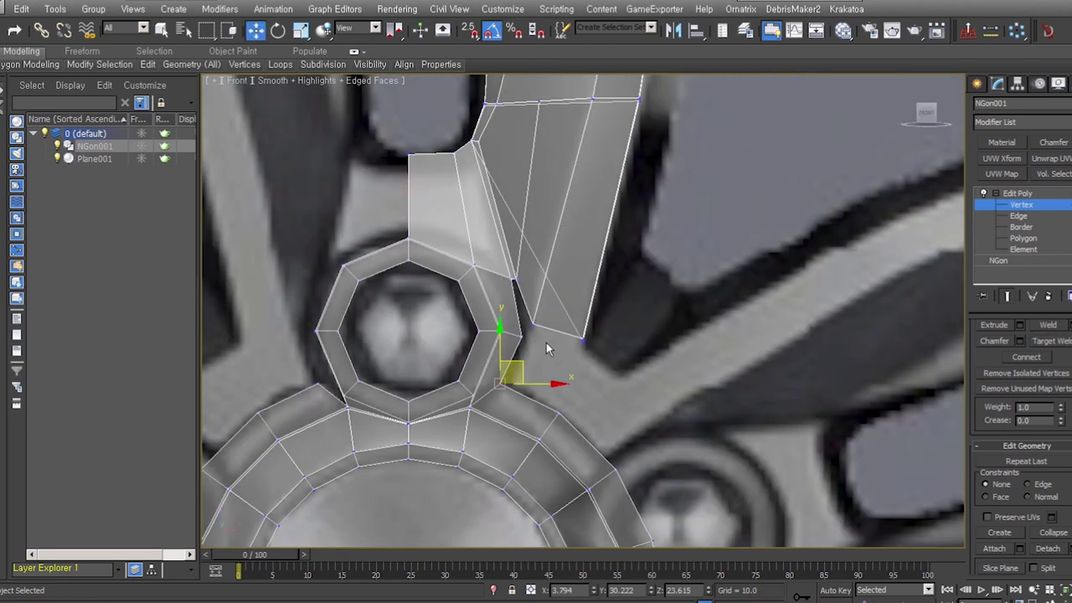
left_click_drag(561, 338, 582, 344)
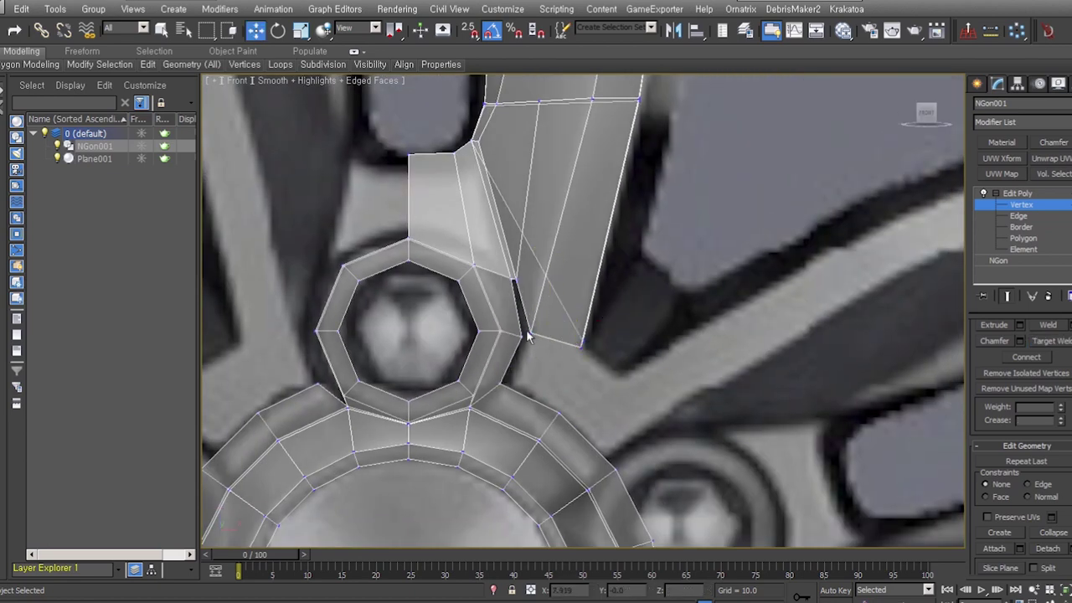
mouse_move(582, 343)
middle_mouse_down("alt")
mouse_move(570, 387)
mouse_move(509, 333)
middle_mouse_up("alt")
left_click_drag(509, 332, 503, 323)
scroll(530, 381, "up", 4)
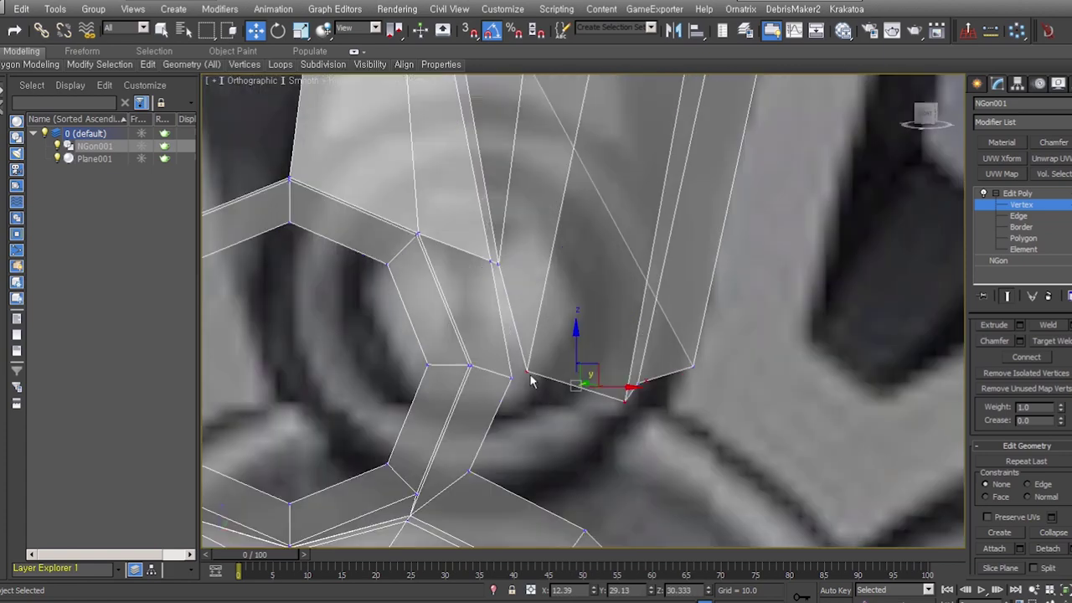
key("f")
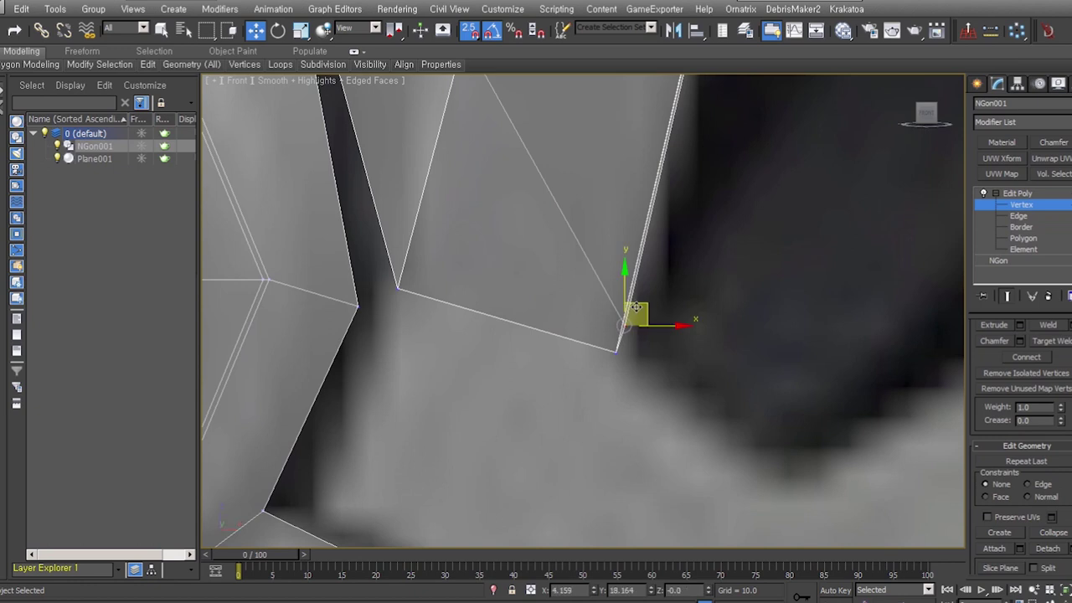
scroll(637, 306, "down", 5)
Move the spoke strip's bottom edge onto the neighbouring vertex beside the nut ring.
key("2")
left_click_drag(642, 335, 598, 378)
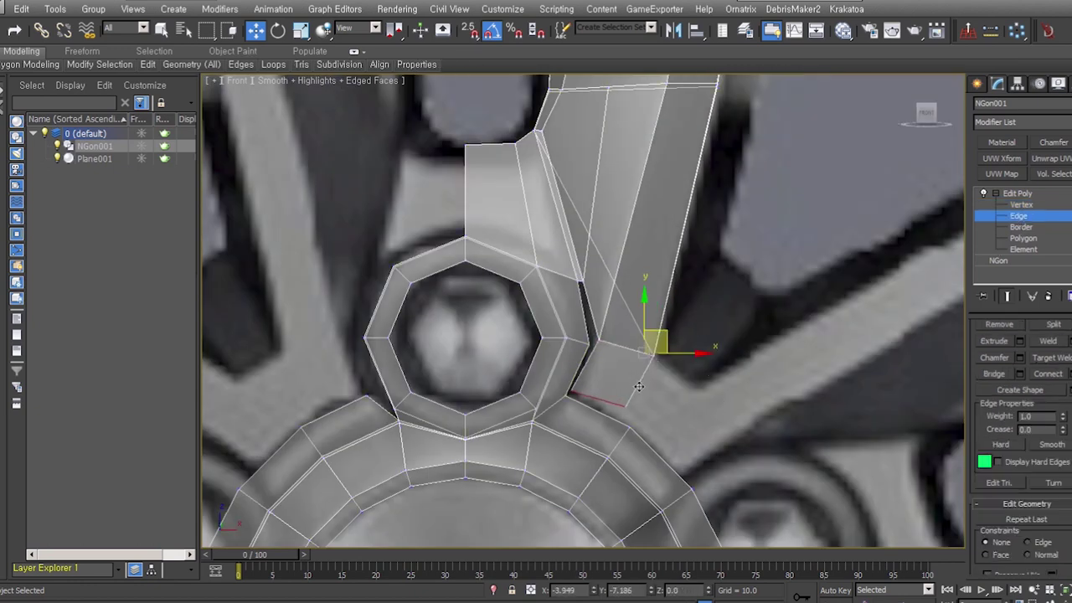
left_click_drag(638, 386, 697, 345)
scroll(603, 326, "up", 1)
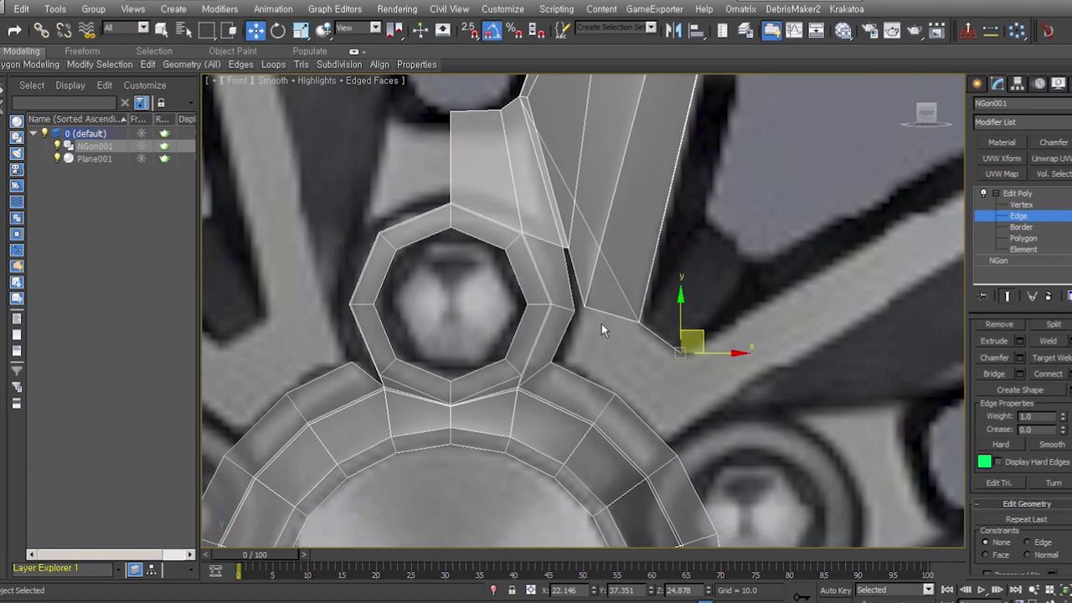
scroll(578, 335, "up", 1)
scroll(560, 352, "up", 2)
middle_click_drag(561, 352, 603, 377, "alt")
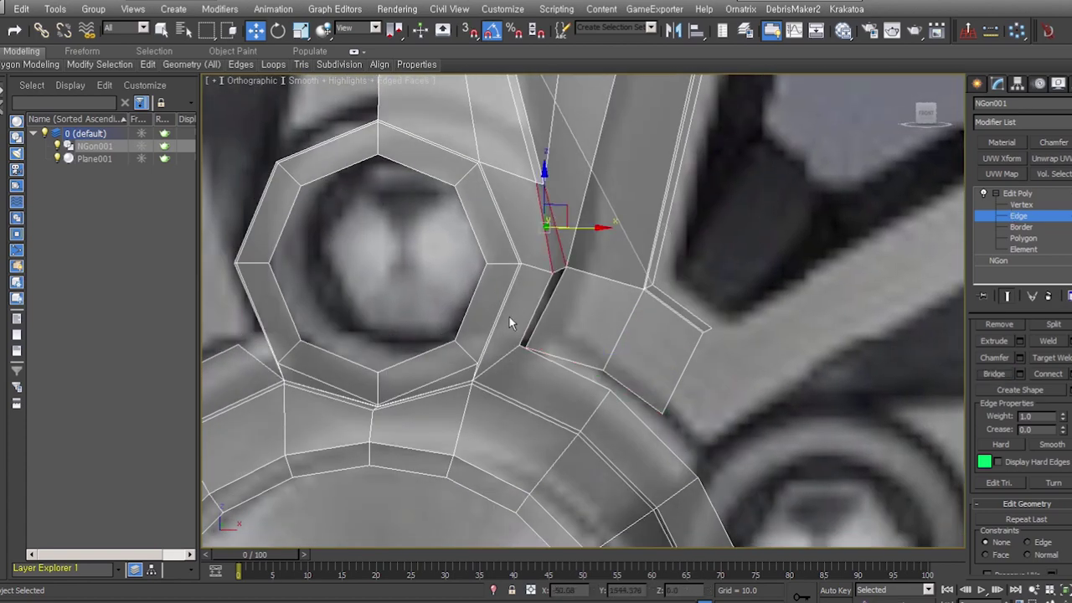
key("f")
key("z")
scroll(596, 371, "down", 3)
middle_click_drag(616, 330, 608, 342)
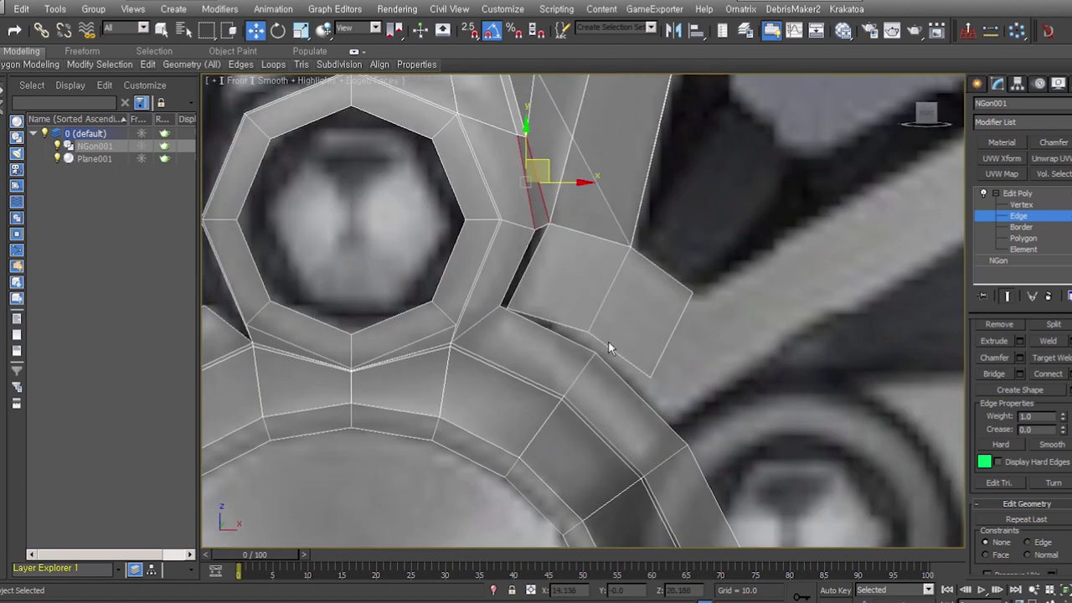
Orbit around the spoke base to inspect the moved edge from another side.
key("1")
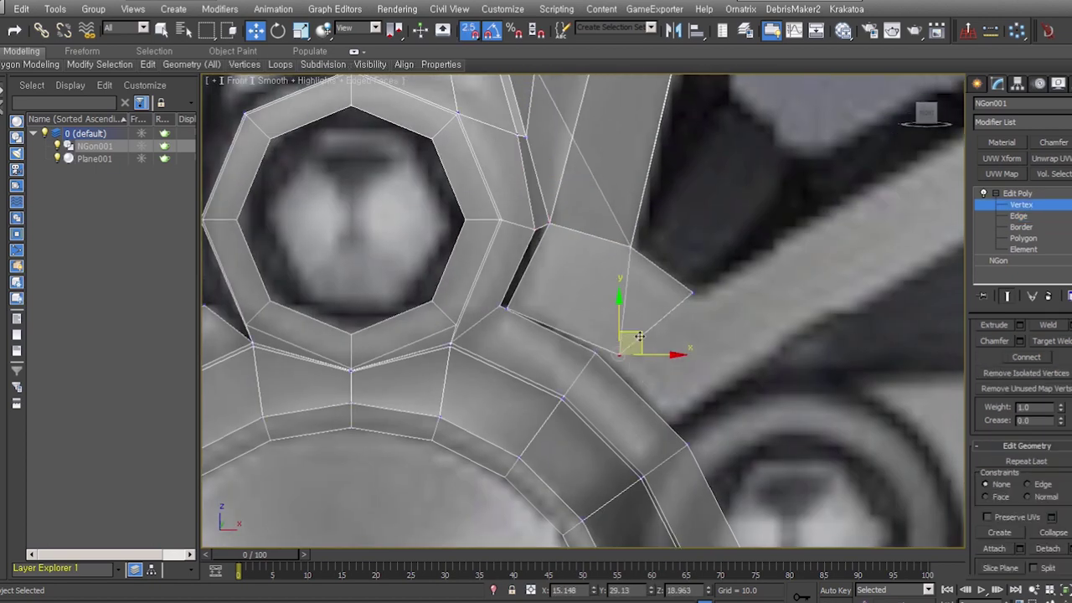
scroll(639, 336, "up", 3)
middle_click_drag(693, 396, 792, 216, "alt")
key("2")
mouse_move(737, 368)
middle_mouse_down("alt")
mouse_move(705, 359)
mouse_move(759, 422)
mouse_move(657, 332)
mouse_move(707, 390)
mouse_move(719, 383)
mouse_move(753, 402)
mouse_move(659, 290)
middle_mouse_up("alt")
scroll(705, 358, "down", 3)
scroll(753, 402, "up", 3)
scroll(659, 290, "down", 3)
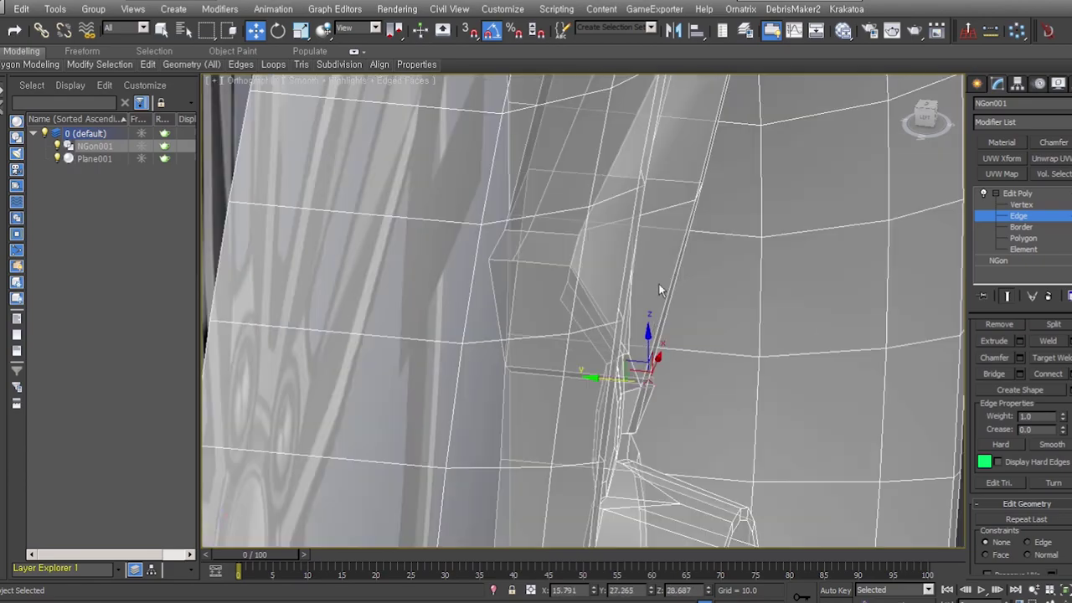
key("f")
scroll(600, 417, "up", 3)
scroll(600, 418, "up", 3)
scroll(534, 428, "up", 3)
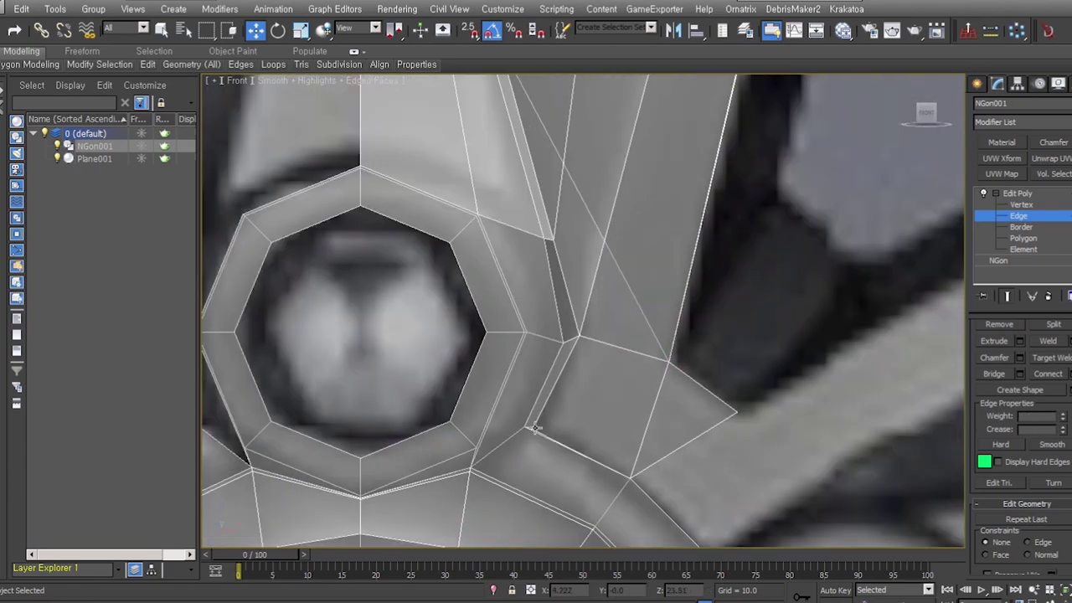
Select a vertex at the spoke base and check it from the front view.
key("1")
left_click(534, 428)
scroll(535, 428, "down", 5)
middle_click_drag(620, 394, 721, 402, "alt")
key("f")
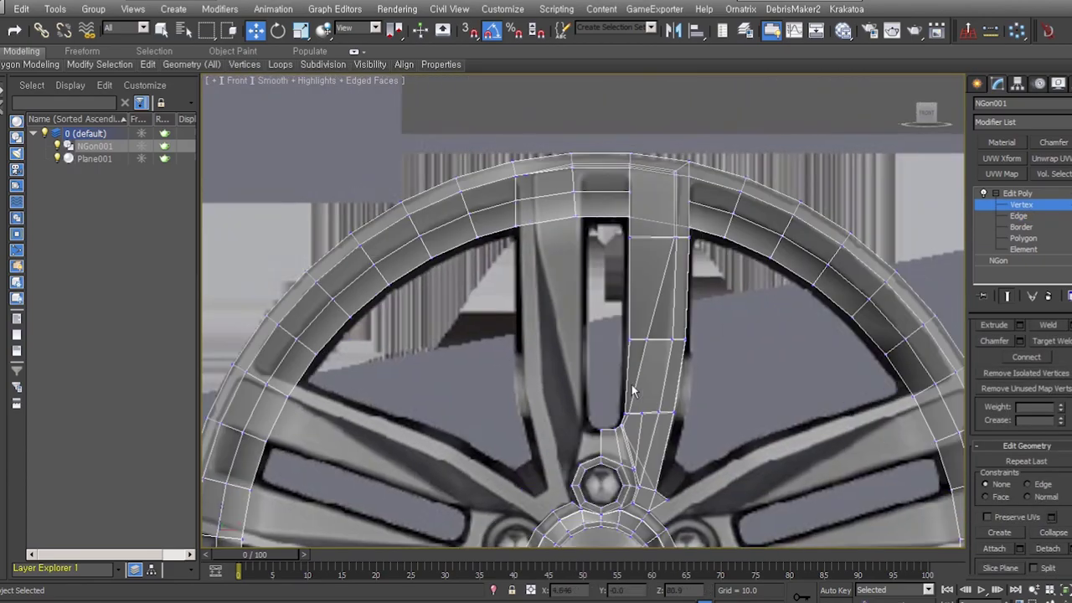
scroll(631, 385, "up", 2)
scroll(631, 384, "up", 4)
mouse_move(631, 384)
middle_mouse_down("alt")
mouse_move(638, 444)
mouse_move(587, 429)
middle_mouse_up("alt")
Switch the selected bottom edge to Scale mode in the front view.
key("2")
key("f")
scroll(608, 391, "up", 5)
scroll(608, 390, "down", 3)
key("r")
right_click(583, 239)
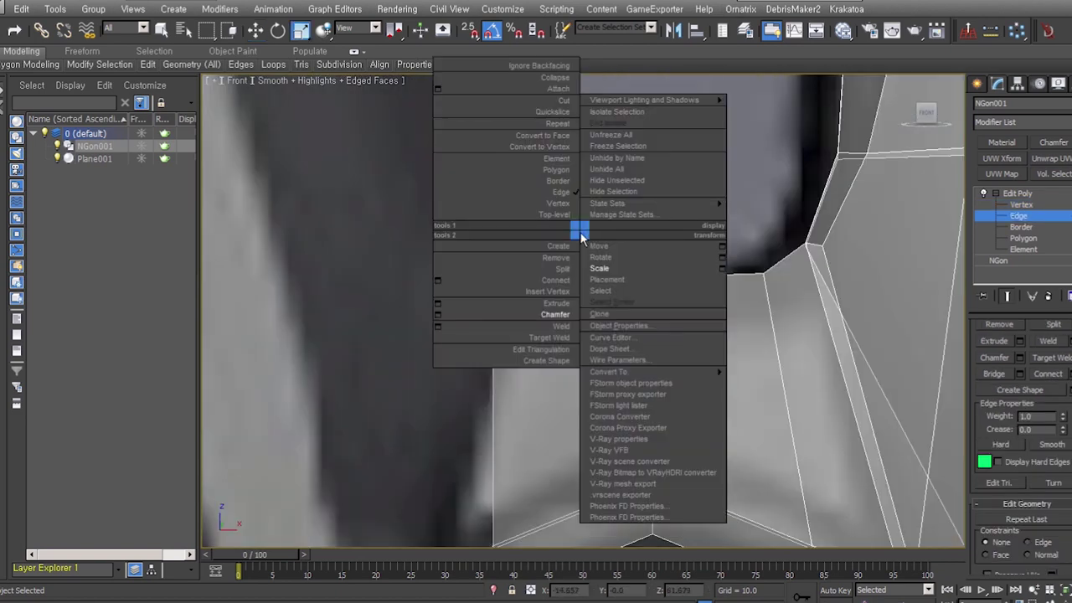
key("Escape")
Box-select the vertices at the spoke base where they meet the hub.
key("1")
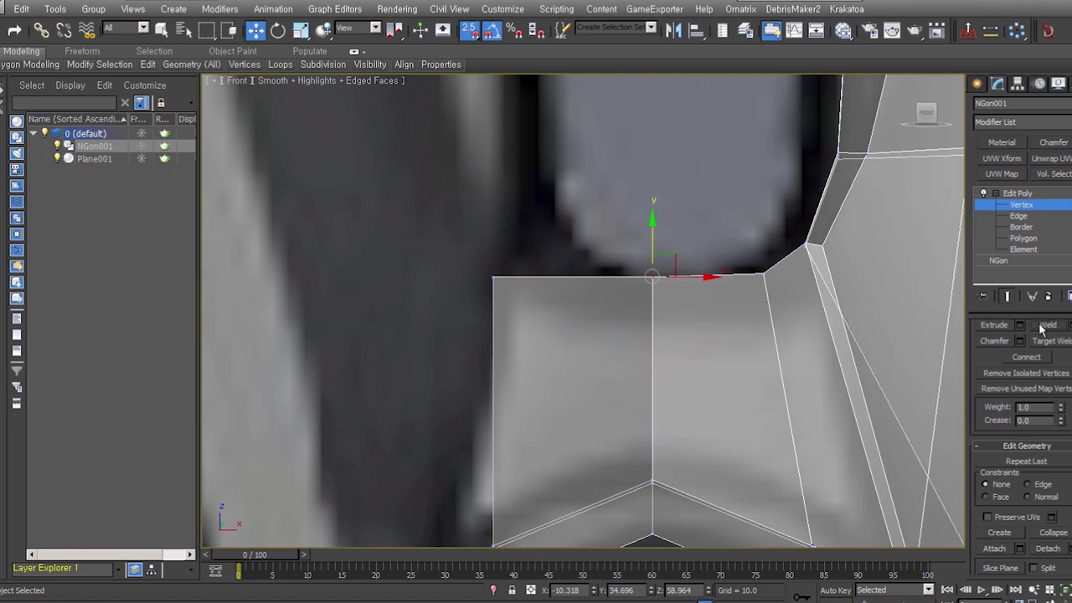
scroll(611, 240, "down", 3)
middle_click_drag(611, 239, 651, 402, "alt")
scroll(575, 495, "up", 3)
middle_click_drag(575, 495, 563, 419, "alt")
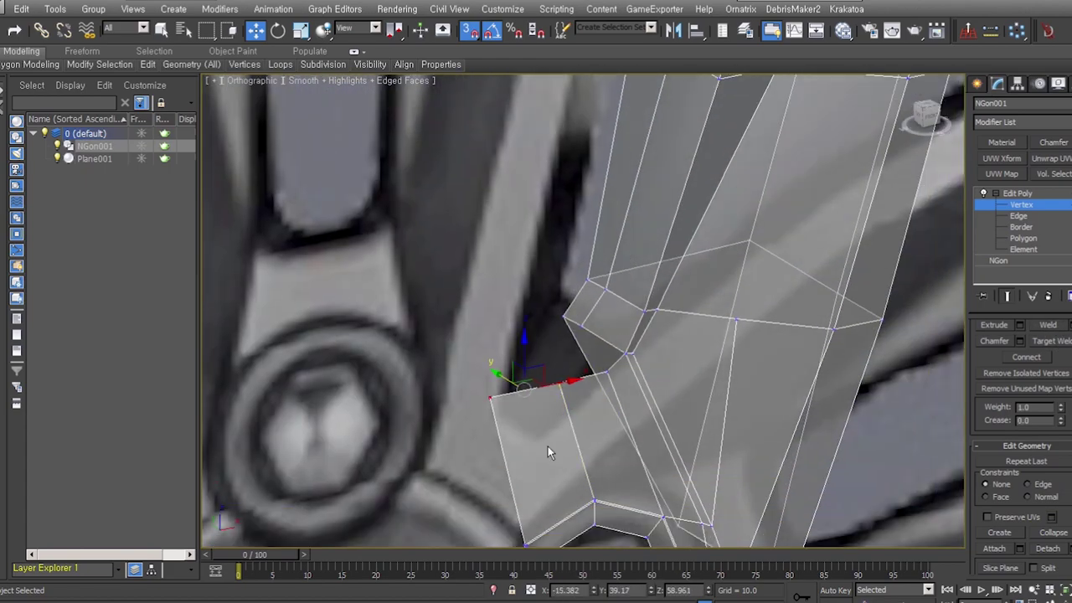
mouse_move(636, 403)
middle_mouse_down("alt")
mouse_move(677, 447)
mouse_move(548, 443)
middle_mouse_up("alt")
key("2")
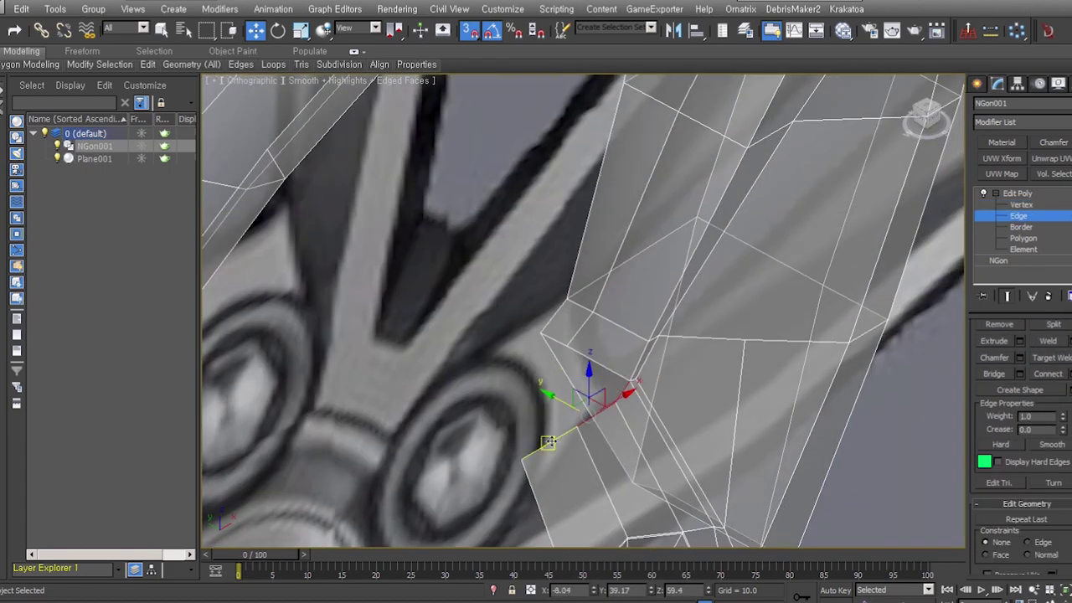
middle_click_drag(500, 369, 626, 433, "alt")
key("1")
left_click_drag(420, 249, 670, 483)
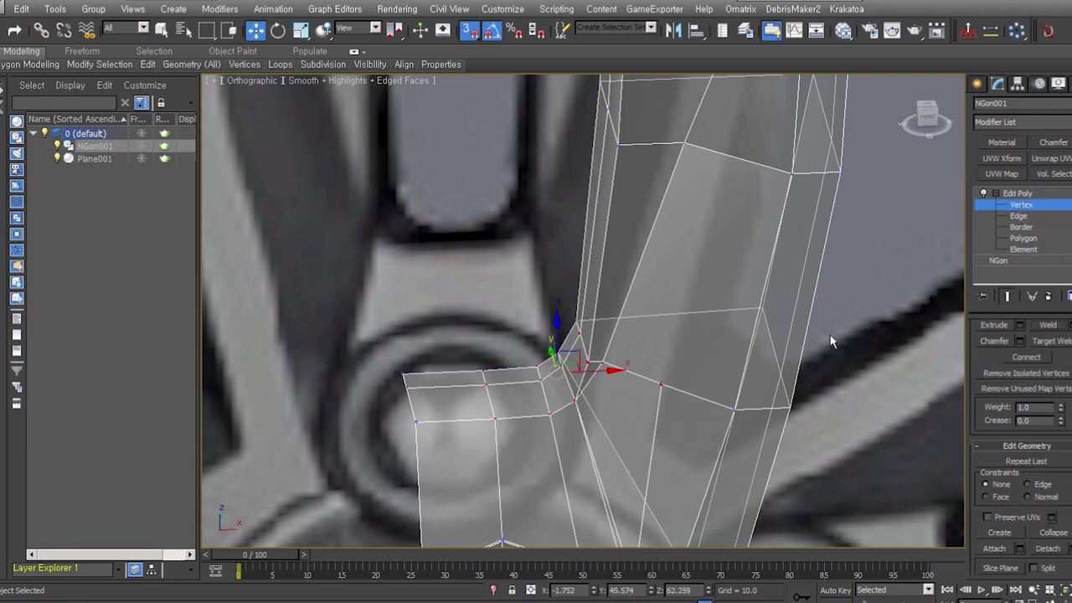
scroll(572, 465, "up", 3)
key("f")
scroll(579, 363, "up", 5)
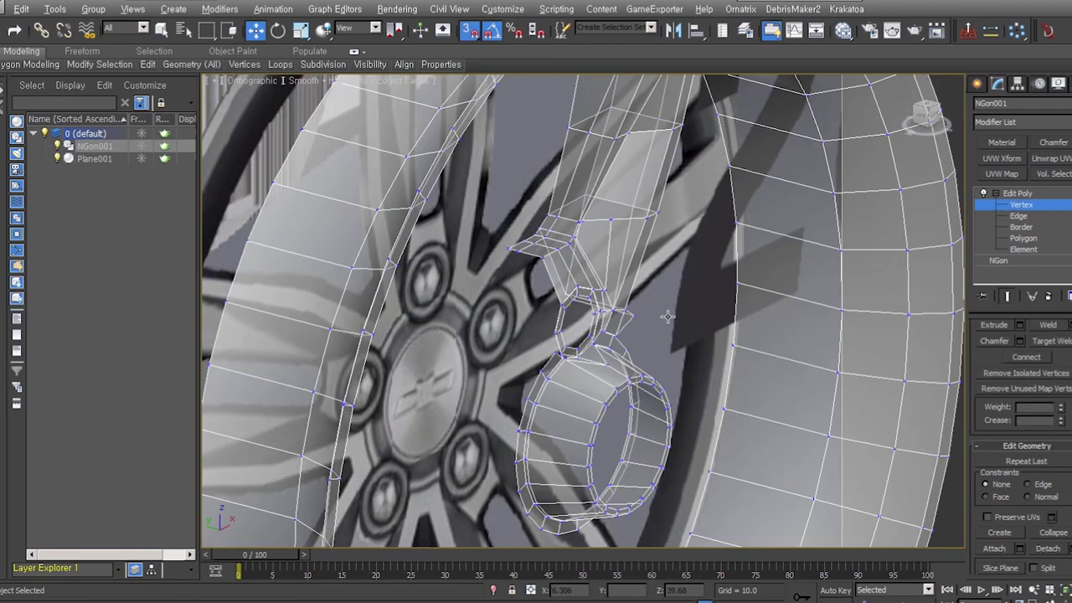
Orbit and pan around the hub nut and spoke base to check the vertex placement.
mouse_move(469, 310)
middle_mouse_down()
mouse_move(578, 345)
mouse_move(614, 420)
middle_mouse_up()
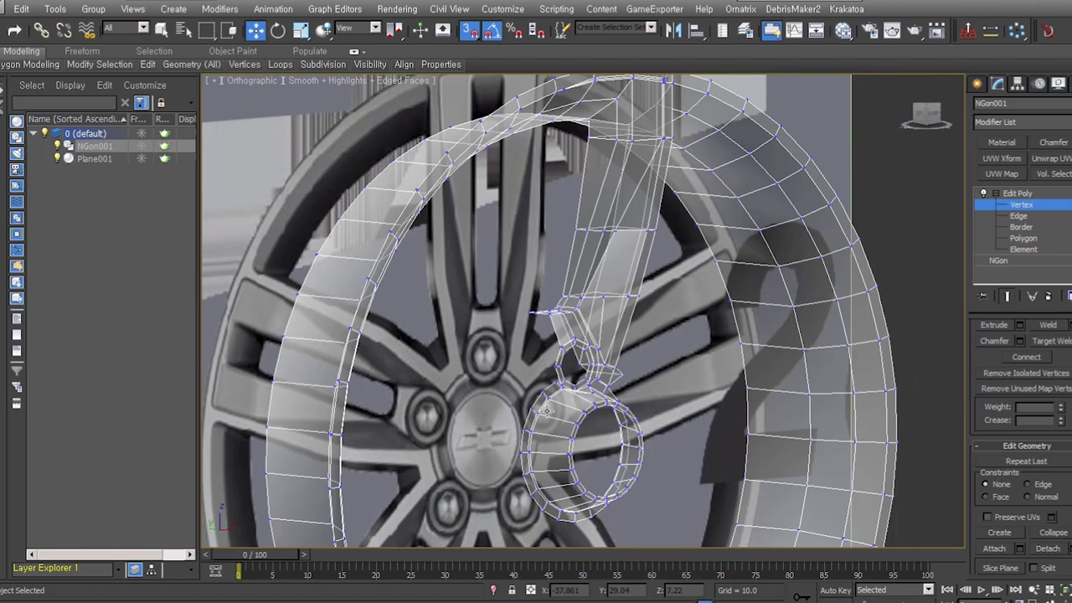
middle_click_drag(527, 421, 501, 388, "alt")
scroll(501, 388, "up", 5)
scroll(501, 388, "down", 5)
middle_click_drag(618, 359, 602, 356, "alt")
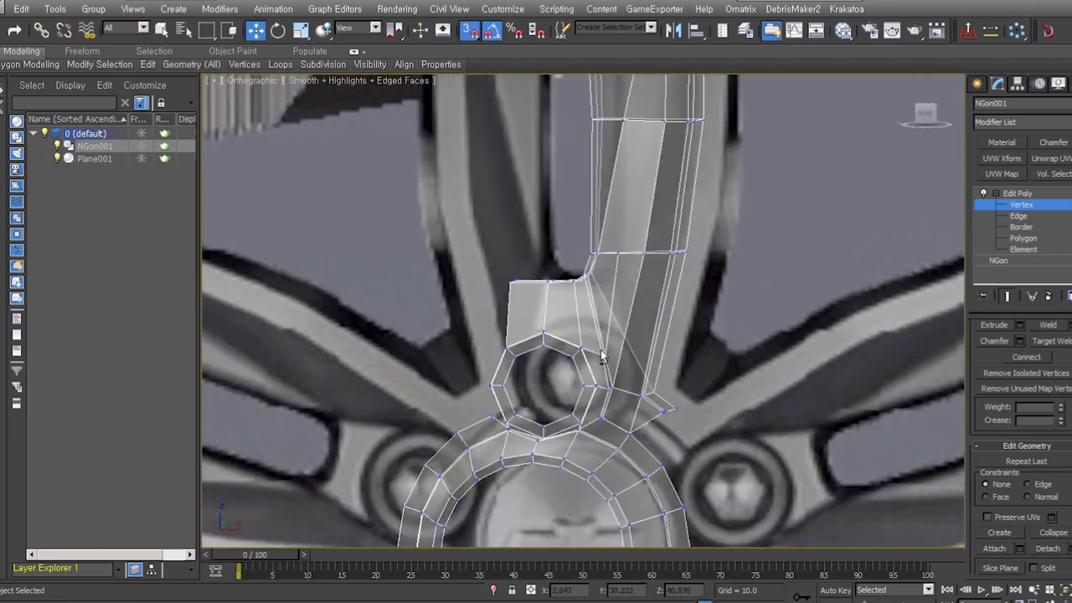
scroll(602, 356, "down", 3)
scroll(602, 356, "down", 3)
key("f")
scroll(584, 321, "down", 2)
scroll(584, 321, "up", 3)
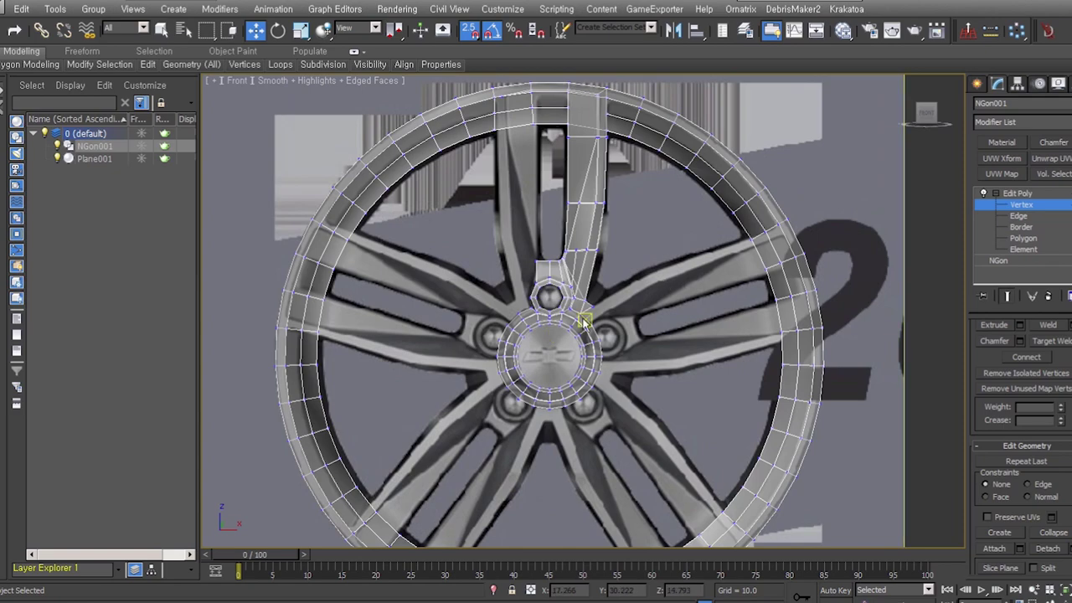
scroll(583, 321, "up", 3)
middle_click_drag(600, 283, 602, 327)
scroll(602, 327, "up", 3)
key("2")
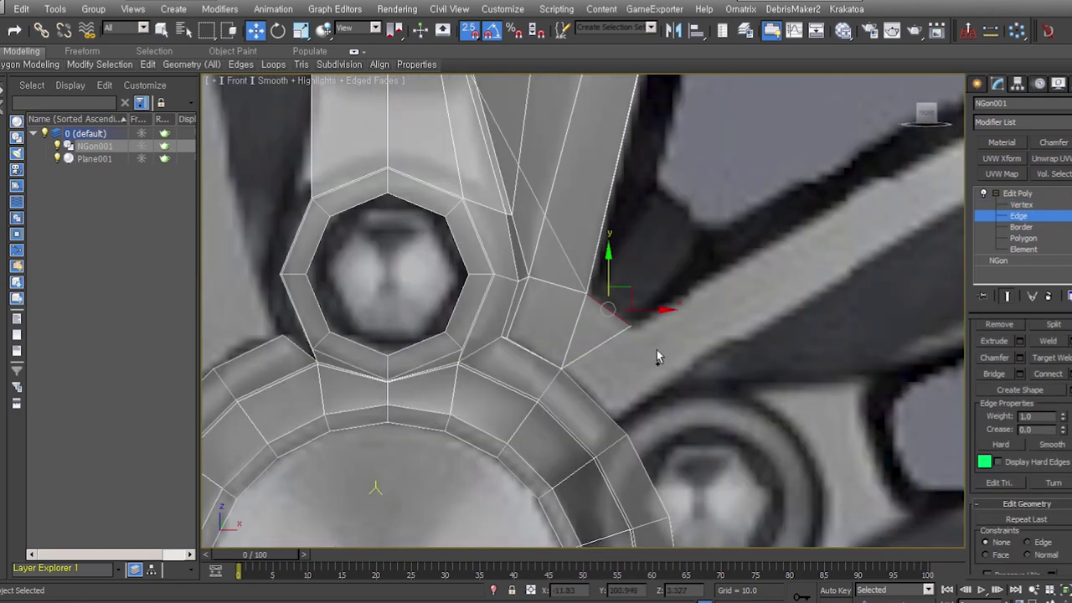
middle_click_drag(657, 349, 486, 344, "alt")
key("1")
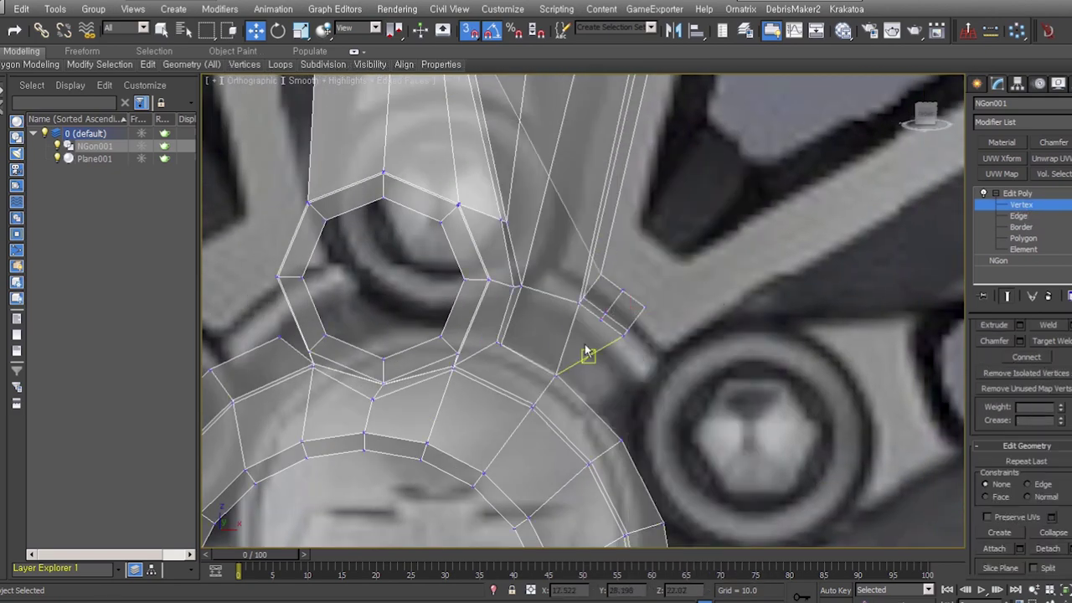
key("f")
scroll(731, 250, "down", 3)
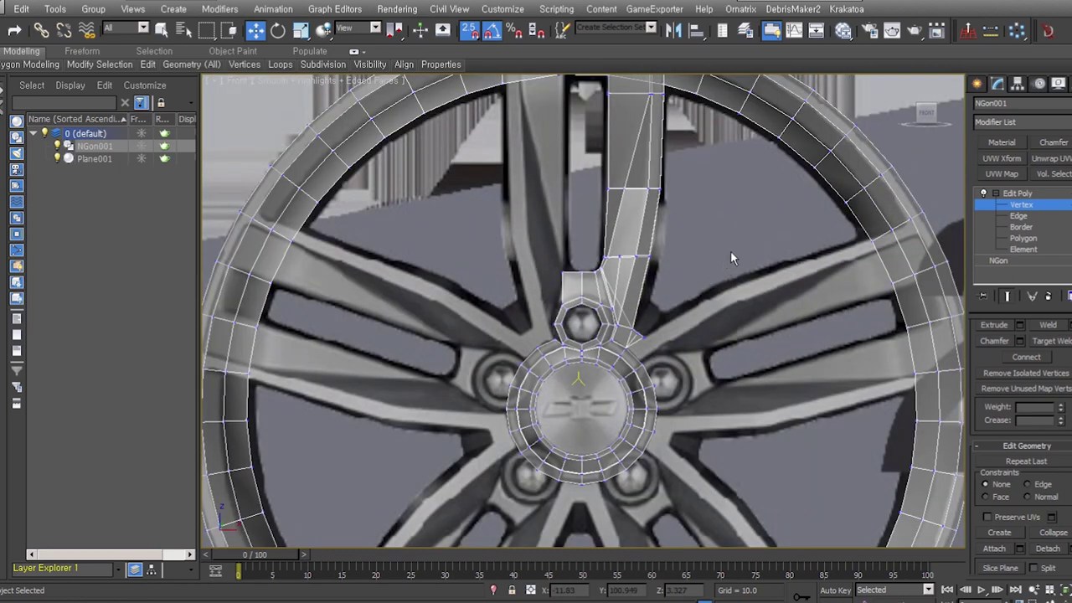
scroll(731, 251, "down", 3)
Exit sub-object mode and Shift-drag NGon001 aside to clone it as NGon002.
key("1")
left_click_drag(572, 331, 955, 331, "shift")
left_click(536, 363)
Frame the NGon002 copy and select edges on its spoke stem and rim ring.
key("z")
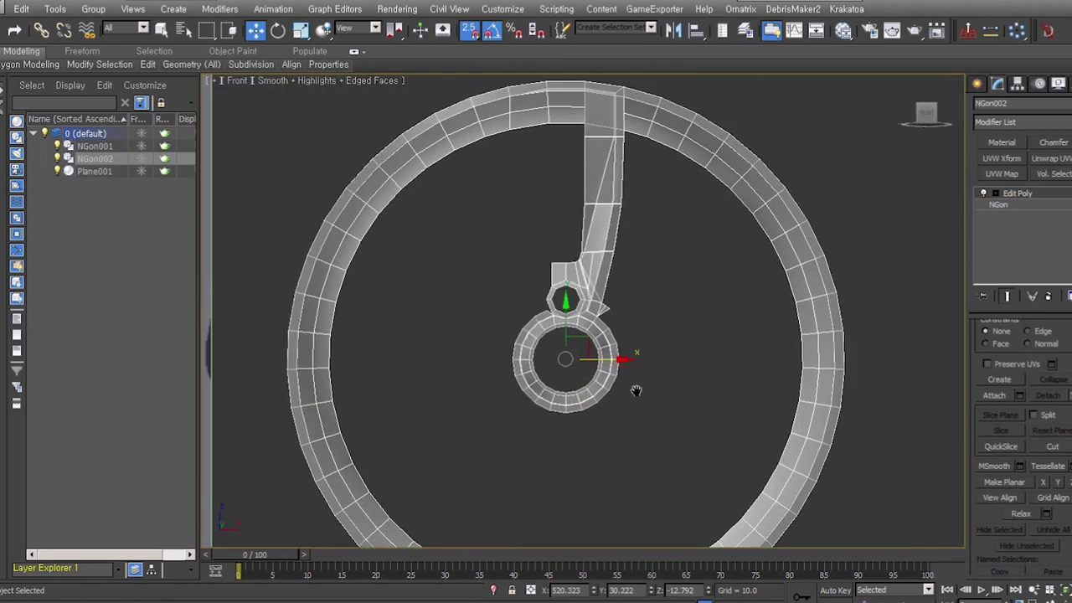
scroll(616, 356, "down", 2)
key("2")
left_click(643, 251)
middle_click_drag(707, 290, 877, 293)
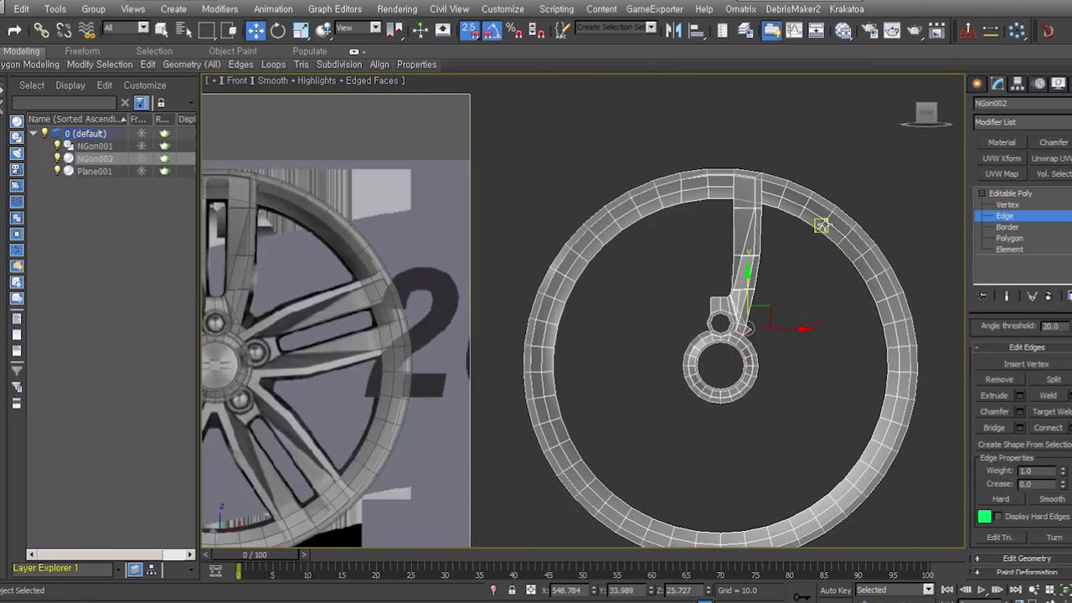
mouse_move(664, 214)
middle_mouse_down()
mouse_move(623, 223)
mouse_move(772, 255)
middle_mouse_up()
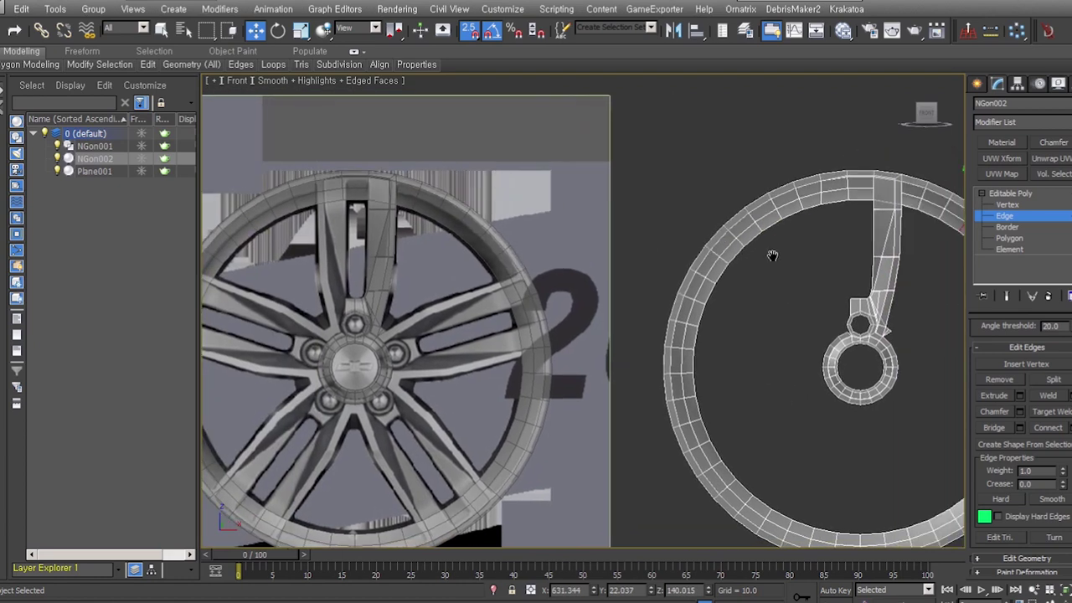
left_click(752, 221)
middle_click_drag(912, 320, 807, 322)
scroll(772, 357, "up", 5)
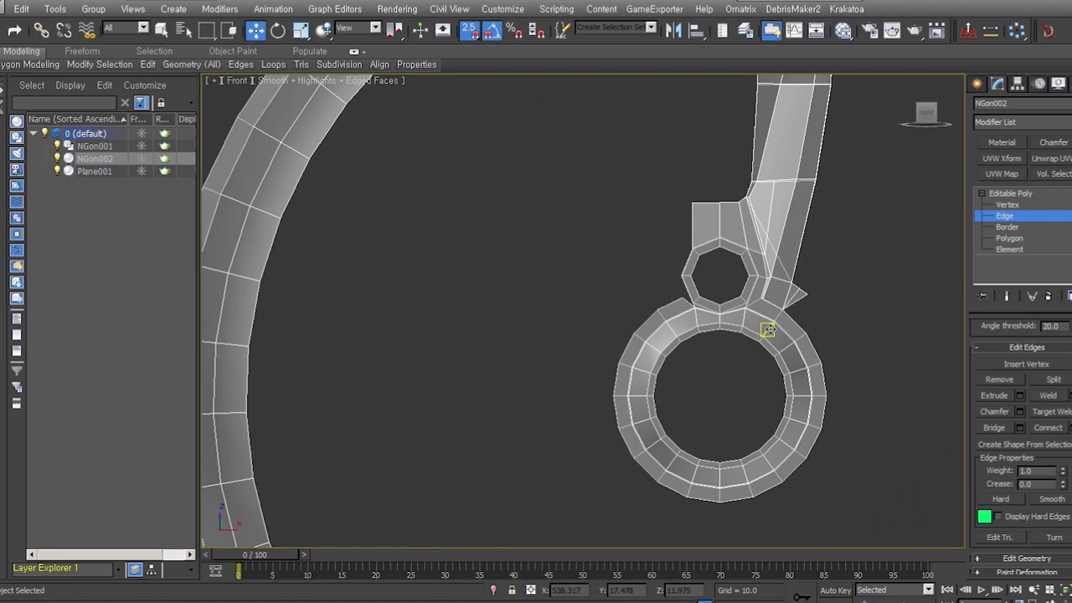
scroll(670, 328, "down", 5)
scroll(670, 329, "up", 8)
middle_click_drag(671, 328, 794, 355, "alt")
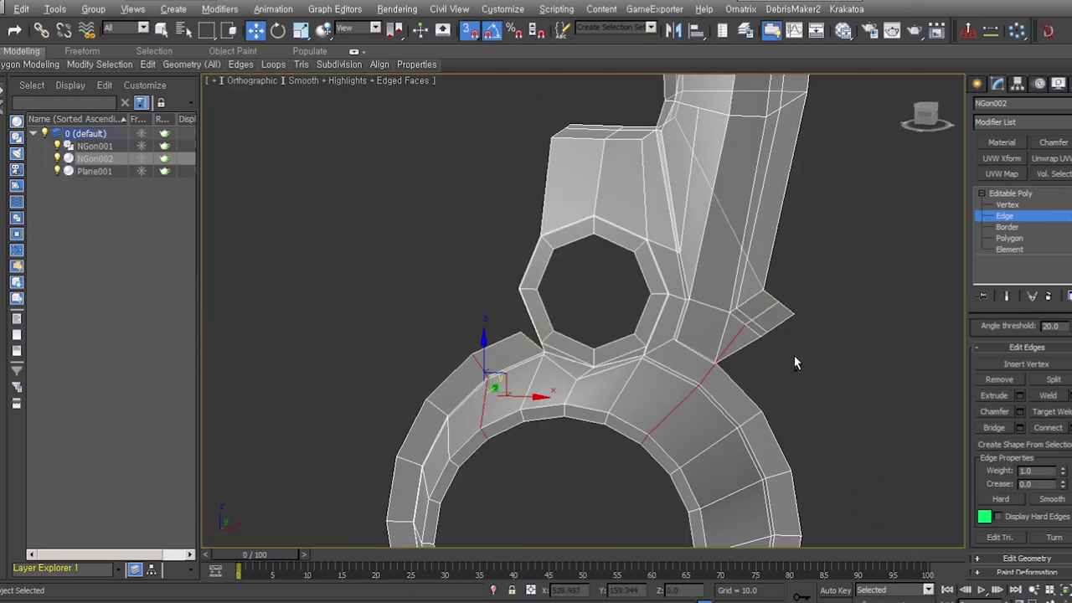
In Element mode, delete the hub ring and unwanted rim sides, leaving one spoke and rim arc.
key("shift+z")
key("4")
left_click(917, 436)
key("5")
left_click(914, 437)
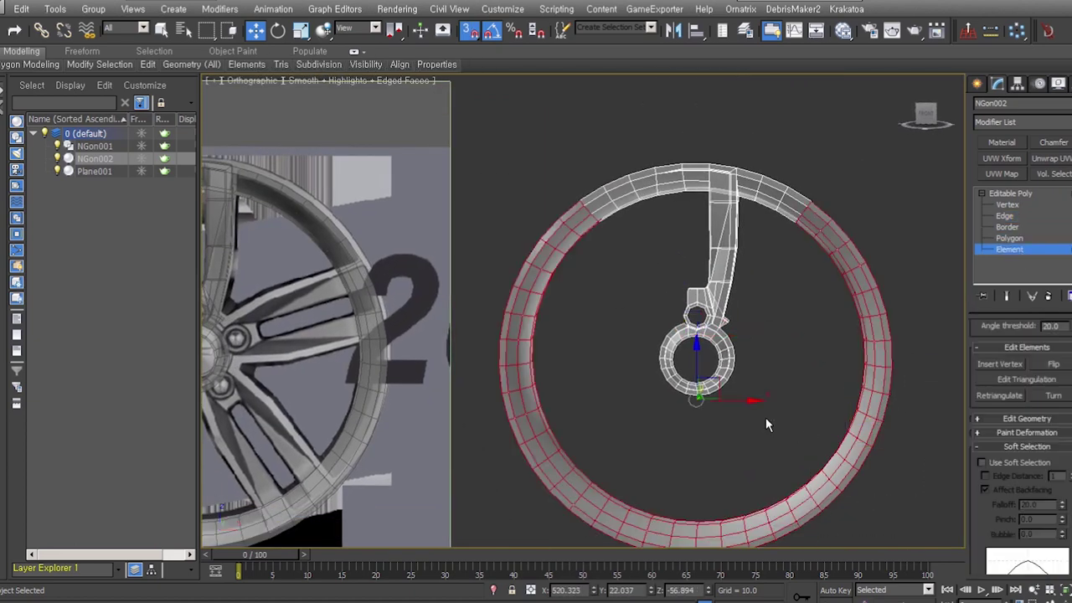
key("Delete")
Mirror the wedge with a Symmetry modifier and collapse it to Editable Poly.
key("f")
scroll(752, 350, "up", 3)
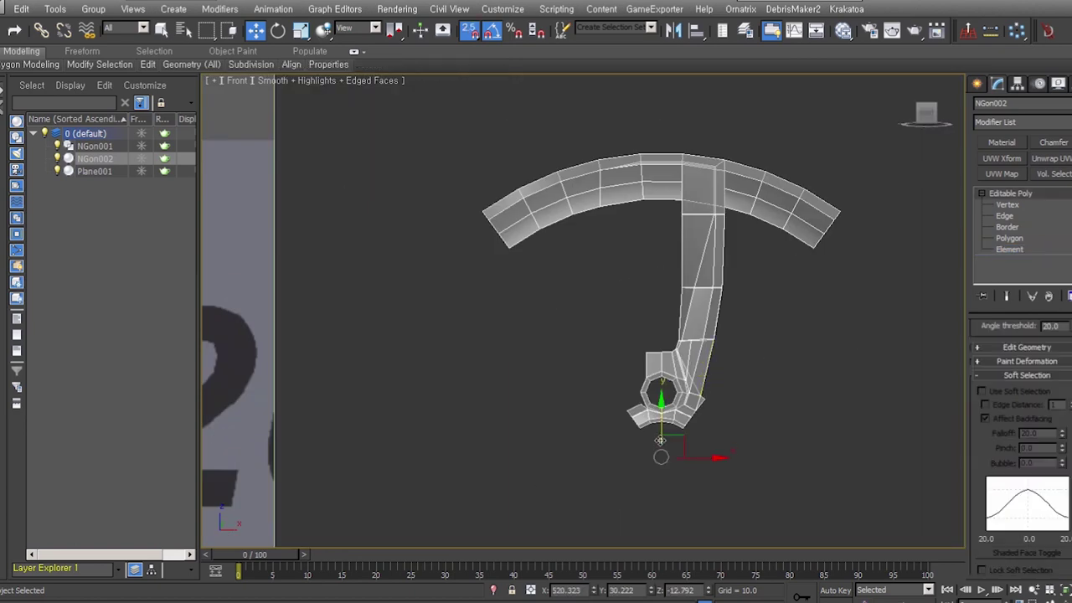
key("alt+s")
key("ctrl+shift+c")
middle_click_drag(795, 427, 797, 368, "alt")
key("f")
scroll(797, 369, "down", 3)
key("e")
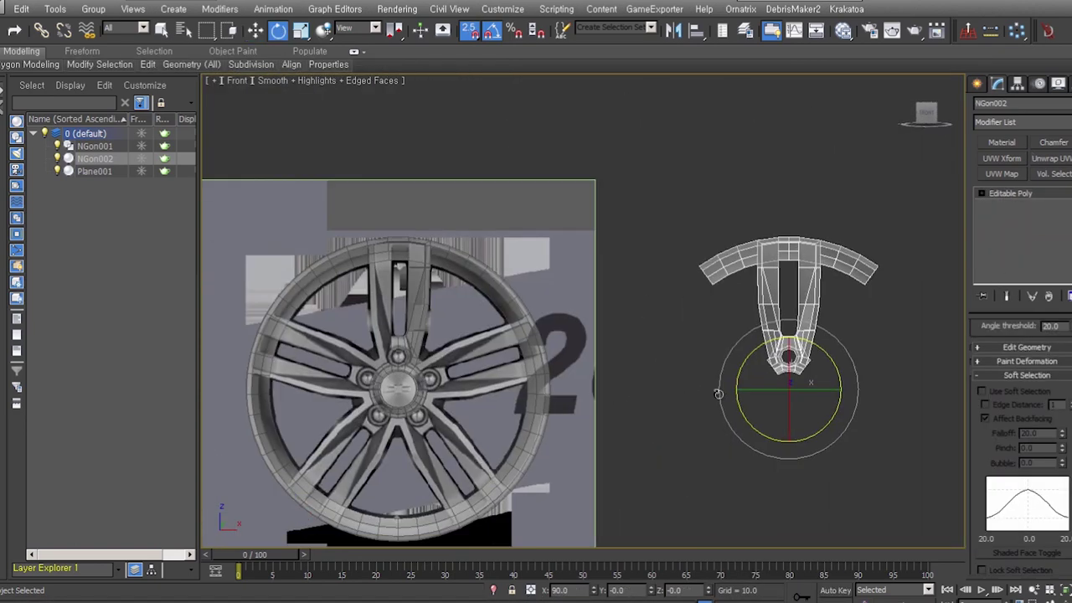
Set the Angle Snap to 72° in the grid and snap settings.
left_click_drag(832, 363, 764, 346)
right_click(762, 346)
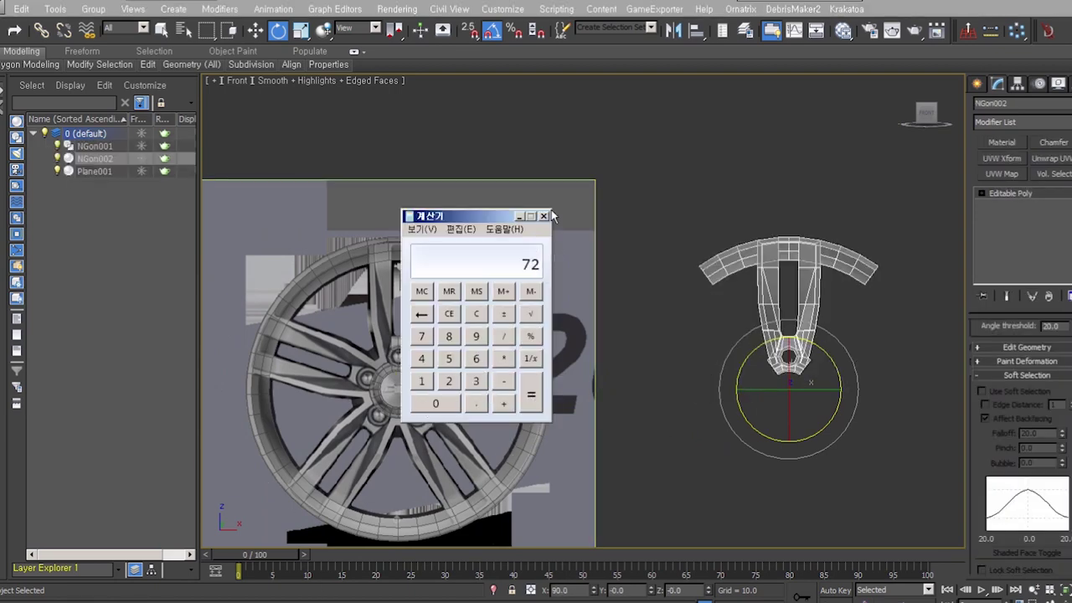
left_click(544, 216)
right_click(495, 33)
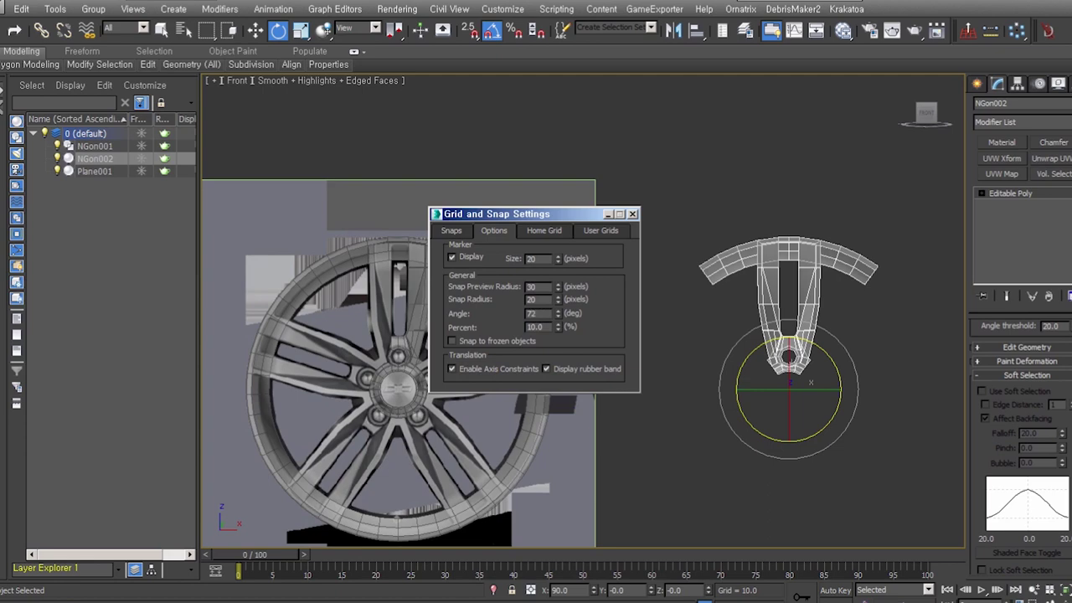
left_click(633, 214)
Shift-rotate the spoke around the hub to make four copies 72° apart.
left_click_drag(750, 352, 721, 379)
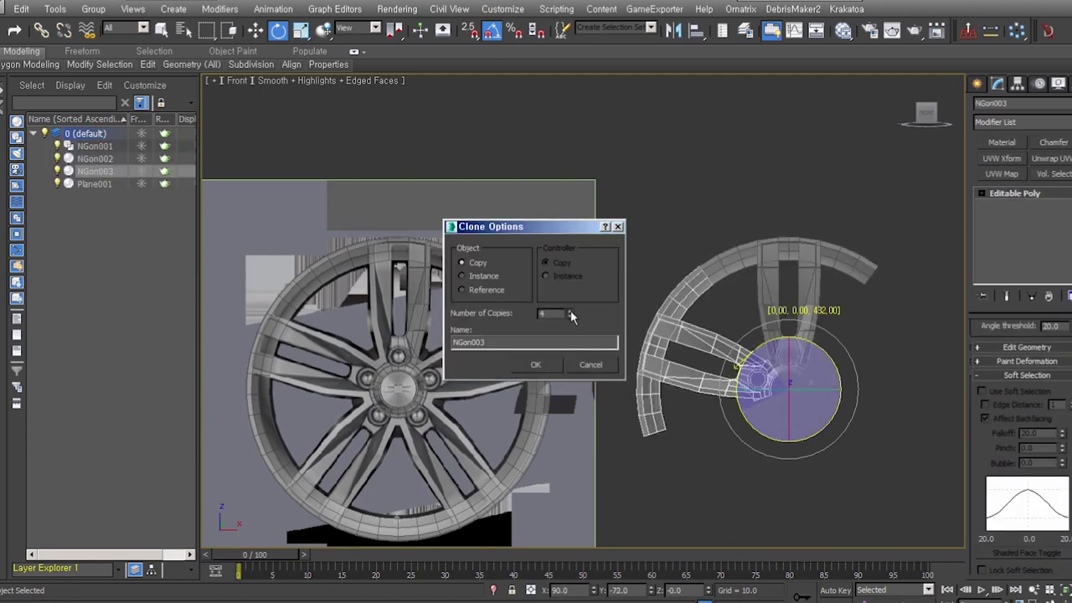
type("5")
left_click(531, 362)
scroll(670, 352, "up", 5)
Attach the spoke copies NGon003–NGon006 to NGon002.
left_click(1027, 347)
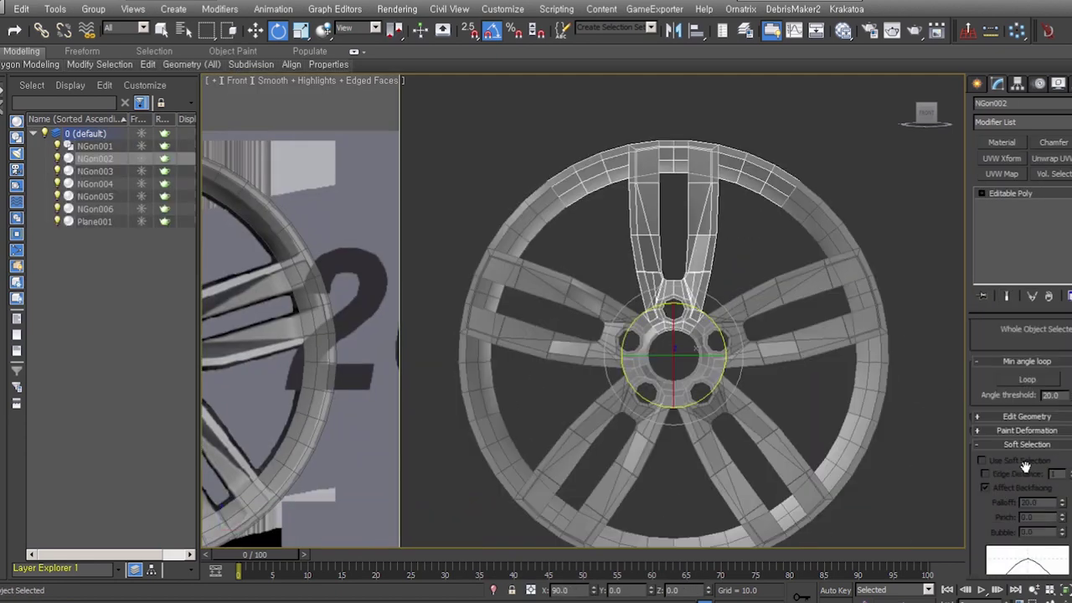
left_click(995, 427)
left_click(636, 394)
left_click(748, 344)
Select all vertices of the wheel and weld the seams between spokes.
key("1")
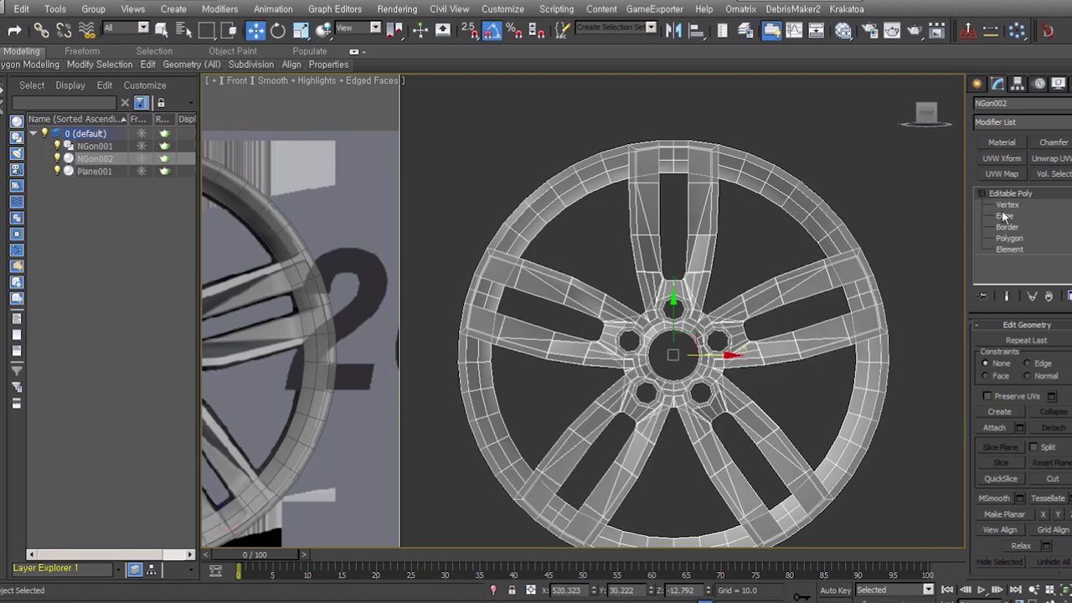
key("ctrl+a")
left_click(1069, 357)
key("1")
mouse_move(593, 372)
middle_mouse_down("alt")
mouse_move(744, 377)
mouse_move(710, 356)
mouse_move(862, 474)
middle_mouse_up("alt")
scroll(710, 355, "up", 4)
scroll(711, 355, "down", 2)
Add TurboSmooth to the wheel and inspect a spoke joint at Edge level.
key("ctrl+t")
scroll(782, 417, "down", 1)
key("2")
scroll(866, 299, "up", 2)
scroll(866, 299, "up", 2)
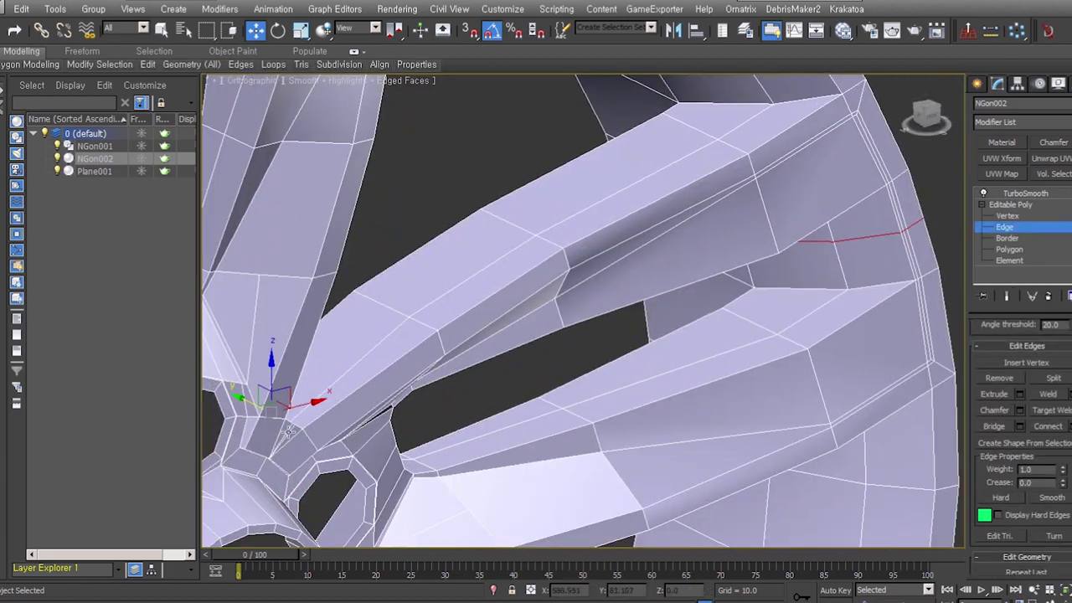
scroll(289, 432, "down", 3)
mouse_move(289, 431)
middle_mouse_down("alt")
mouse_move(347, 318)
mouse_move(352, 335)
middle_mouse_up("alt")
scroll(535, 344, "up", 4)
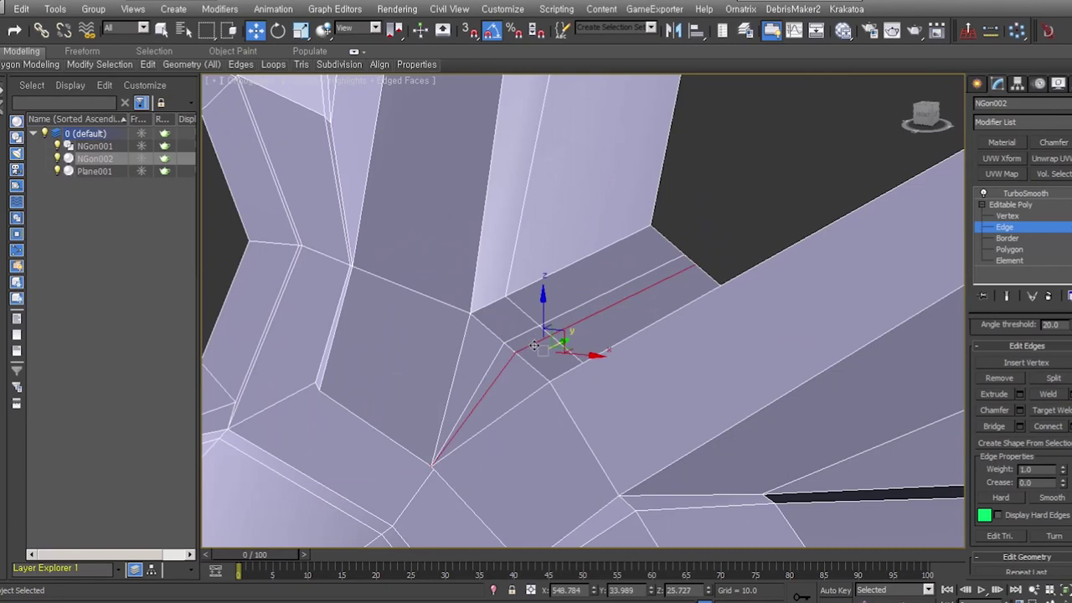
scroll(689, 318, "down", 2)
middle_click_drag(690, 318, 587, 336, "alt")
Toggle the smoothed result and check the spoke joints near the hub at Vertex level.
key("1")
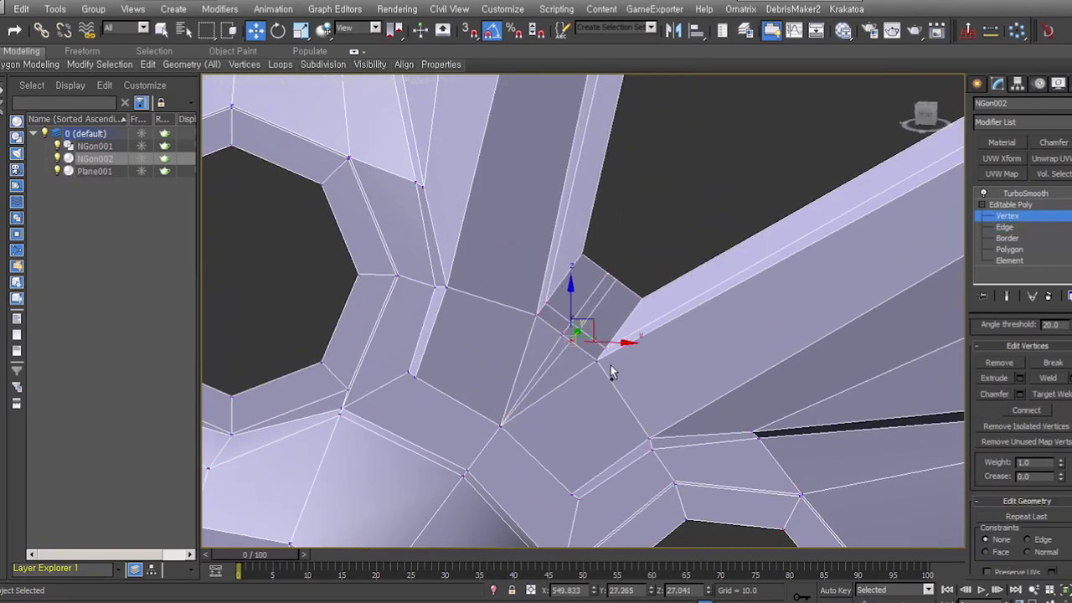
left_click(1025, 194)
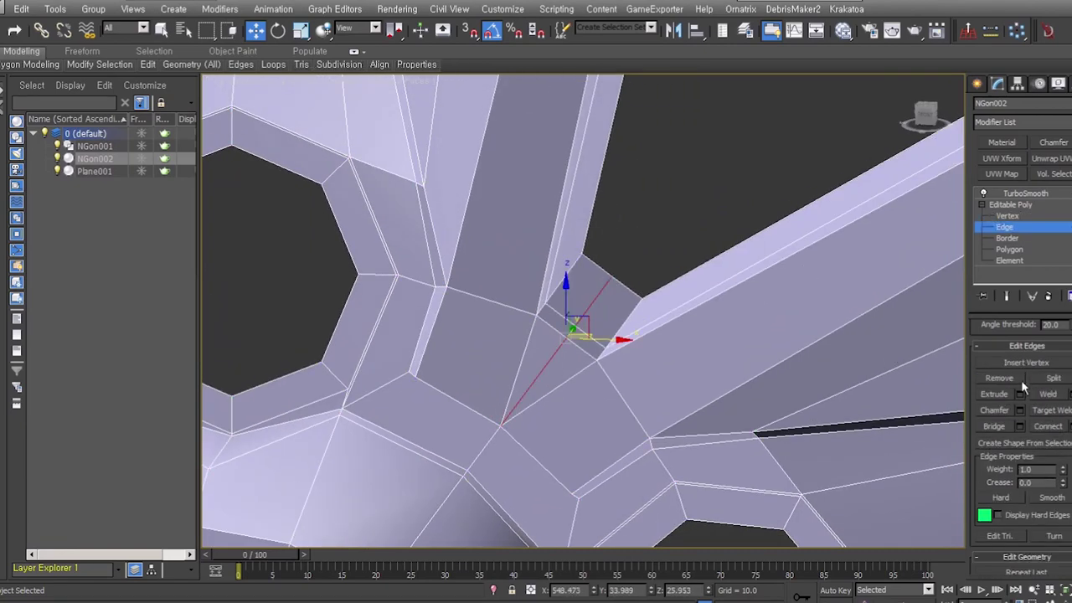
scroll(888, 360, "down", 3)
middle_click_drag(603, 304, 814, 259, "alt")
key("1")
middle_click_drag(565, 351, 503, 427, "alt")
scroll(494, 408, "up", 3)
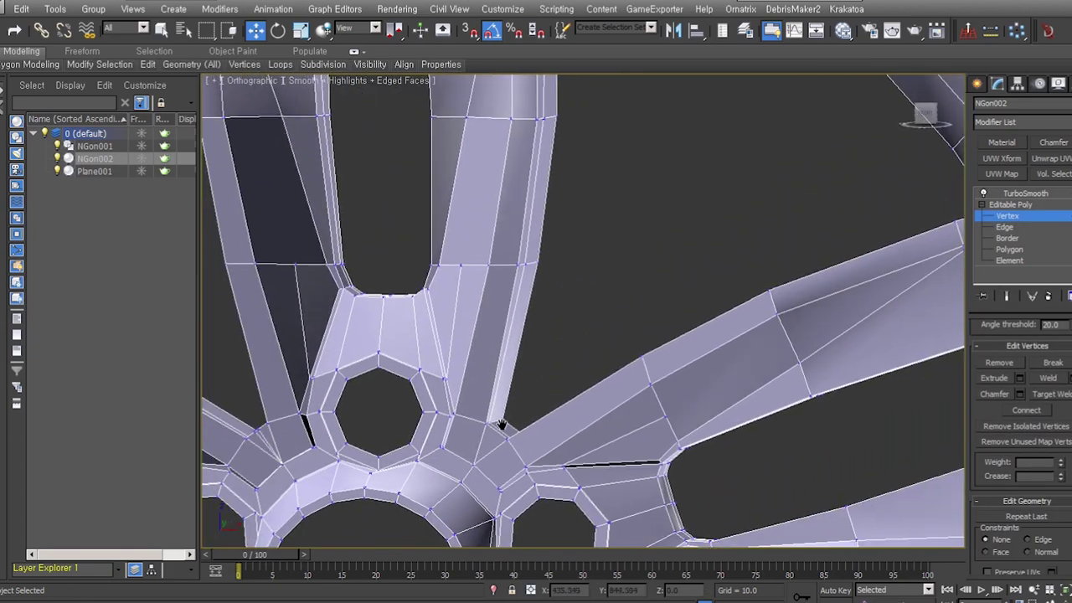
scroll(475, 463, "up", 3)
scroll(475, 463, "down", 3)
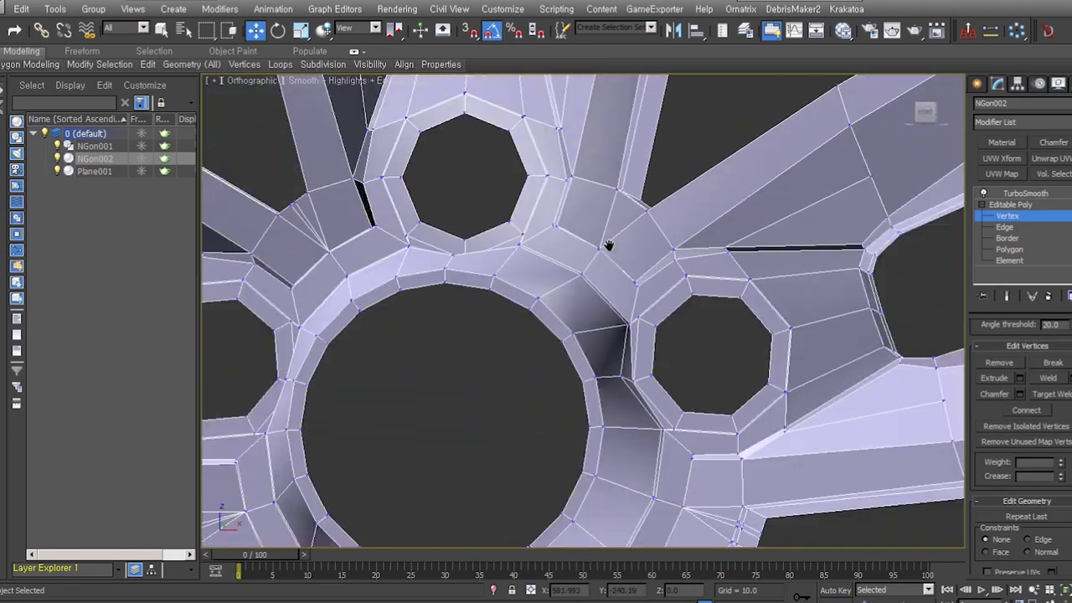
middle_click_drag(502, 369, 469, 486)
Select an edge near the hub, then select all of the wheel's polygons.
key("2")
left_click(545, 318)
scroll(572, 374, "down", 2)
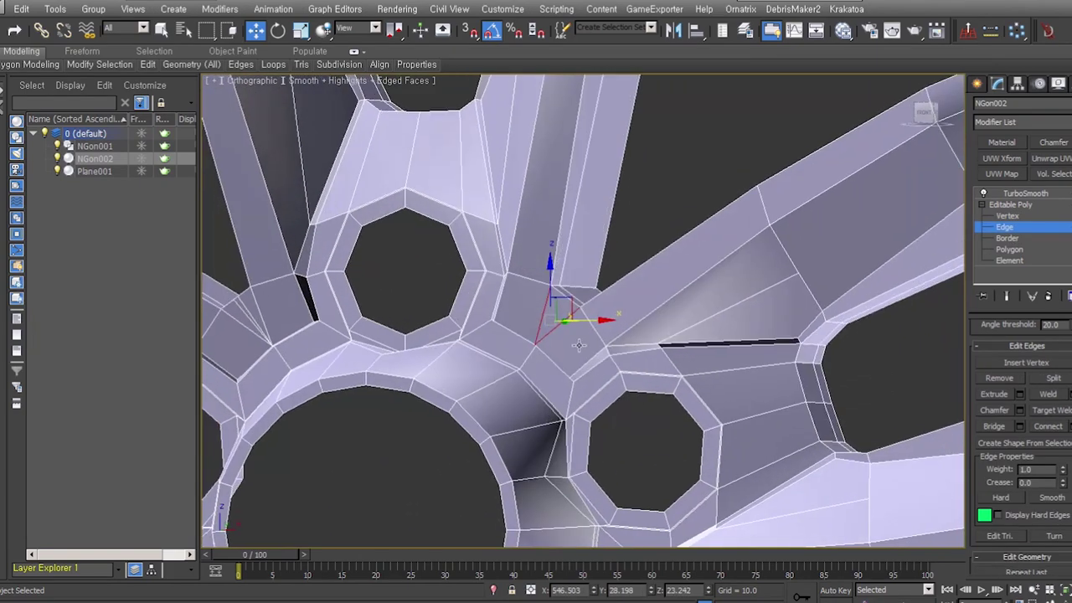
scroll(573, 374, "down", 3)
key("4")
key("ctrl+a")
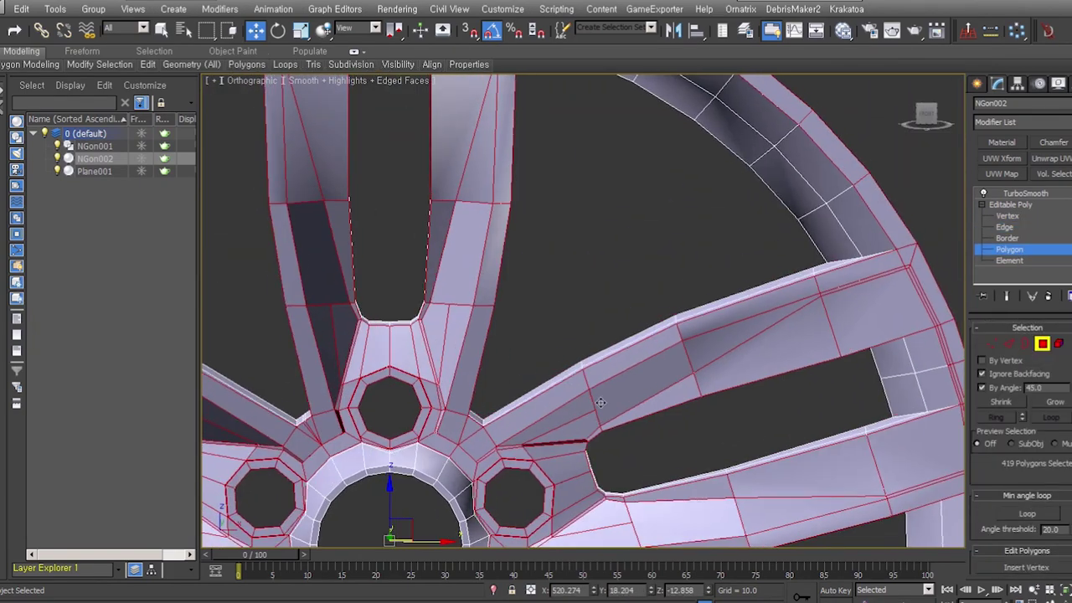
Select the faces along the spoke sides using By Angle 45°.
left_click(981, 389)
left_click(623, 355)
middle_click_drag(622, 356, 542, 240, "alt")
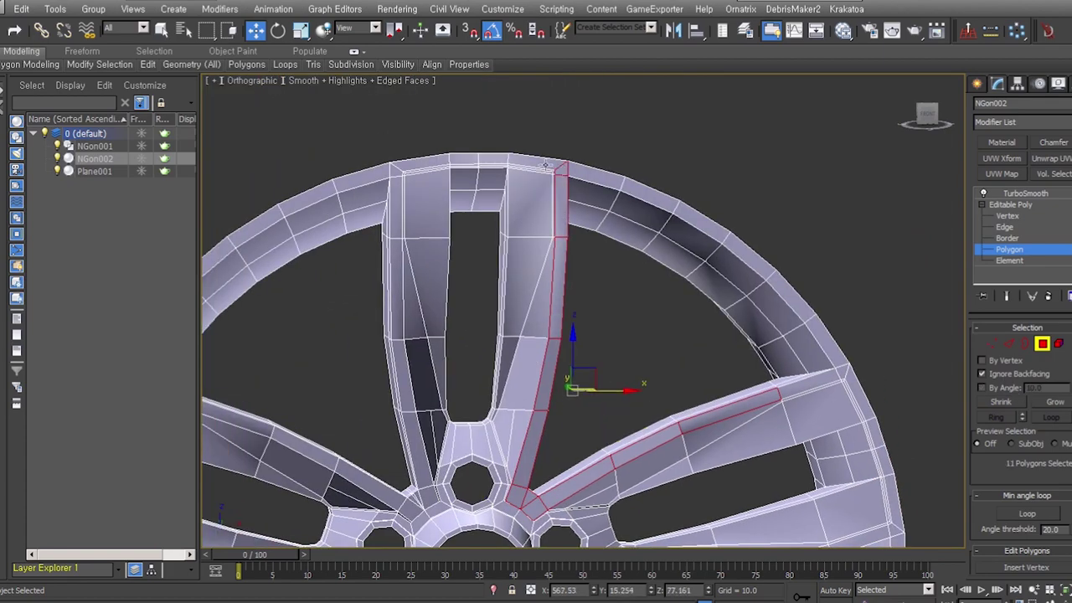
scroll(397, 296, "up", 2)
scroll(412, 370, "up", 2)
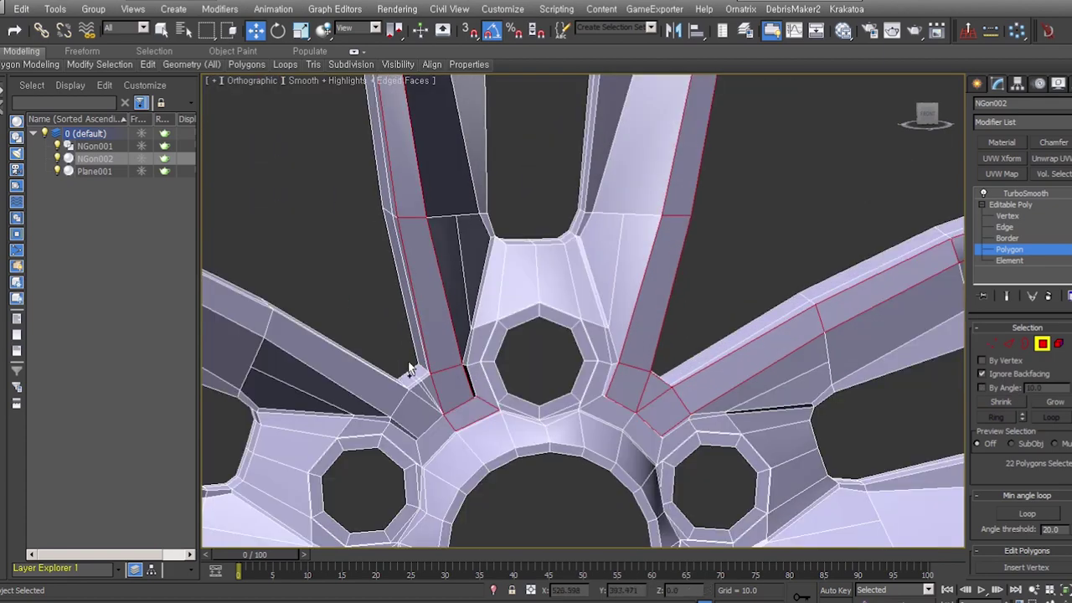
scroll(591, 399, "up", 2)
scroll(578, 410, "up", 2)
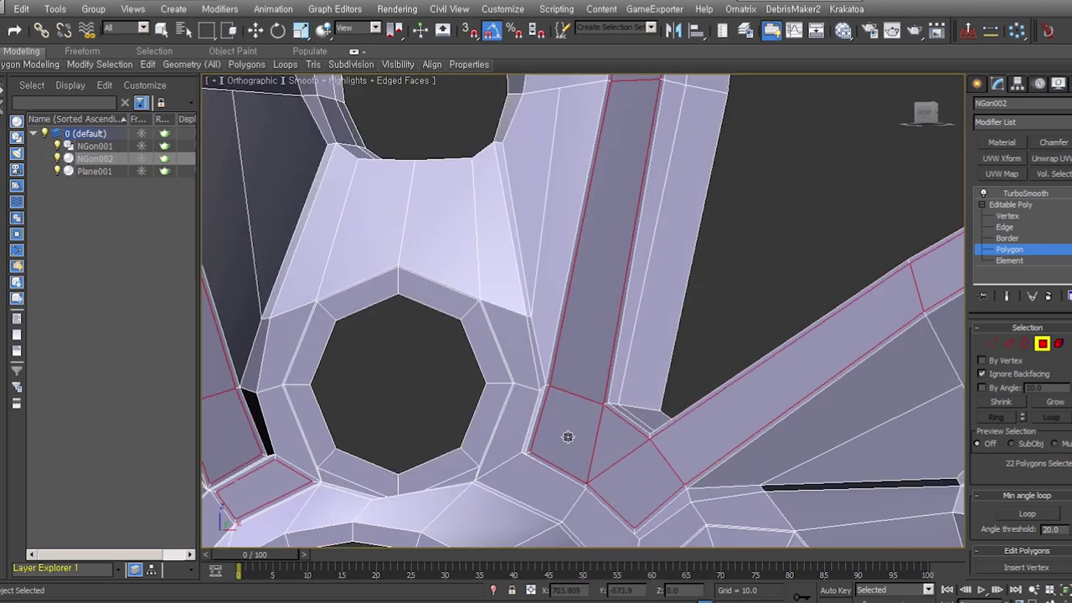
mouse_move(572, 417)
middle_mouse_down("alt")
mouse_move(646, 277)
mouse_move(533, 448)
middle_mouse_up("alt")
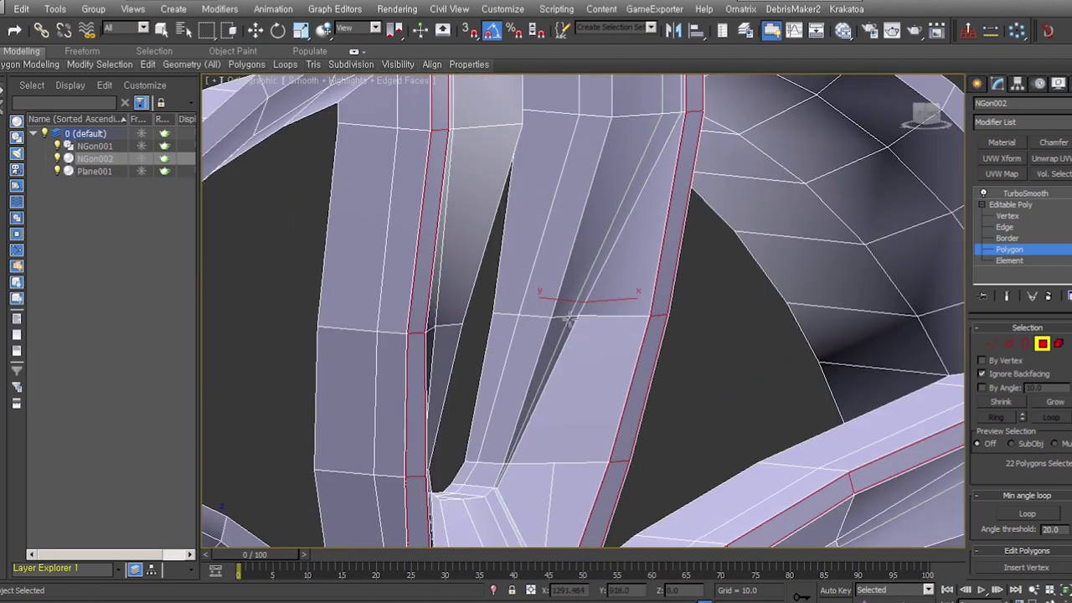
middle_click_drag(569, 319, 573, 477)
Convert the spoke-side face selection to edges at Edge level.
key("2")
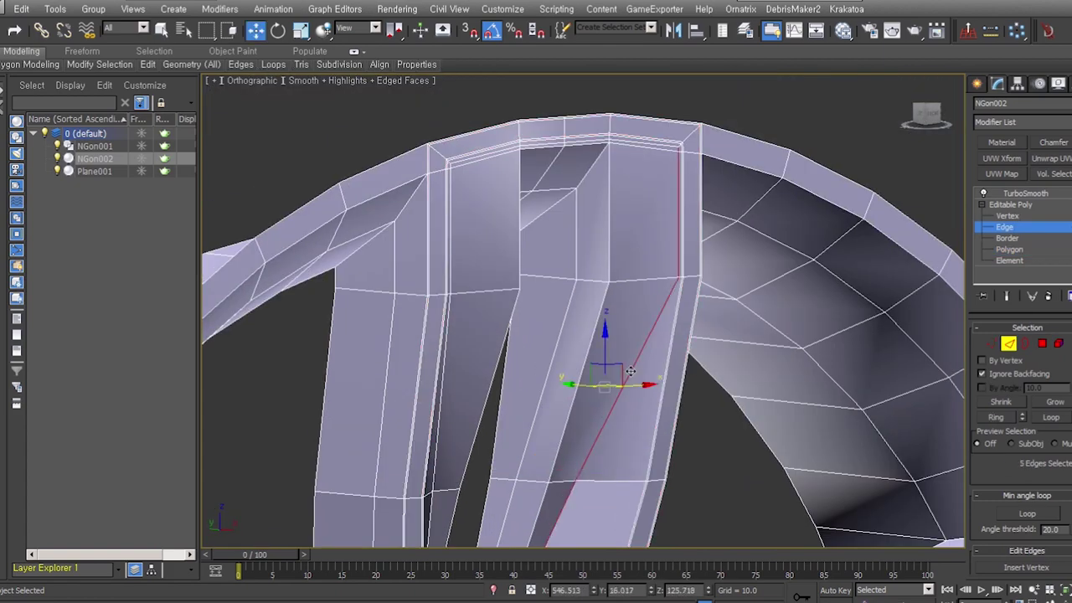
scroll(636, 383, "down", 3)
scroll(550, 515, "up", 5)
middle_click_drag(550, 515, 536, 455, "alt")
right_click(522, 248)
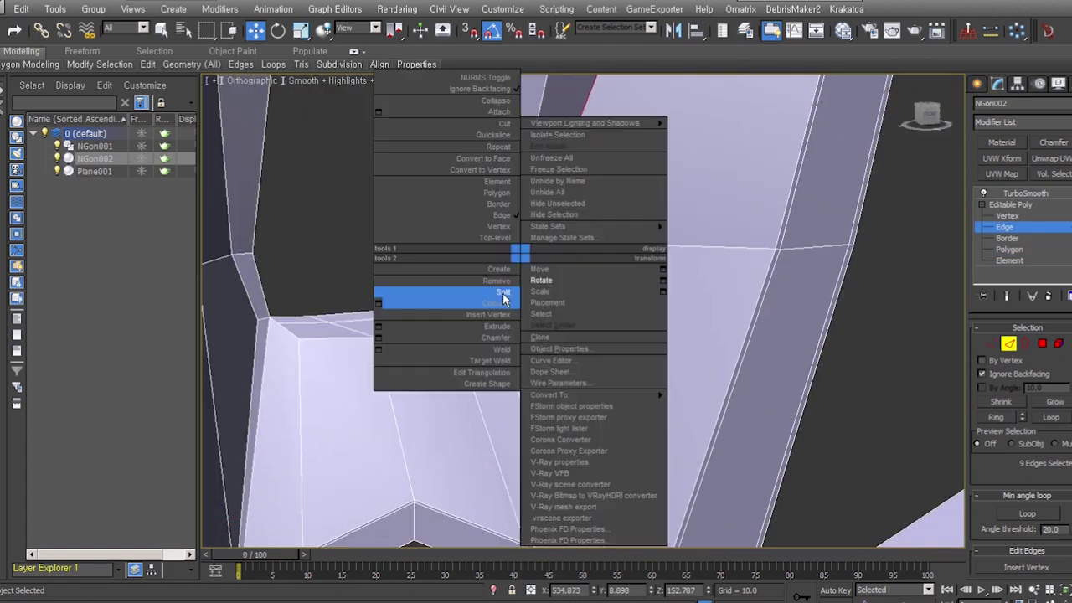
Extend the edge selection along the spokes and review the smoothed wheel from several angles.
left_click(502, 293)
scroll(503, 293, "down", 2)
scroll(545, 285, "down", 4)
middle_click_drag(544, 285, 571, 271, "alt")
mouse_move(676, 282)
middle_mouse_down("alt")
mouse_move(750, 358)
mouse_move(685, 207)
middle_mouse_up("alt")
key("2")
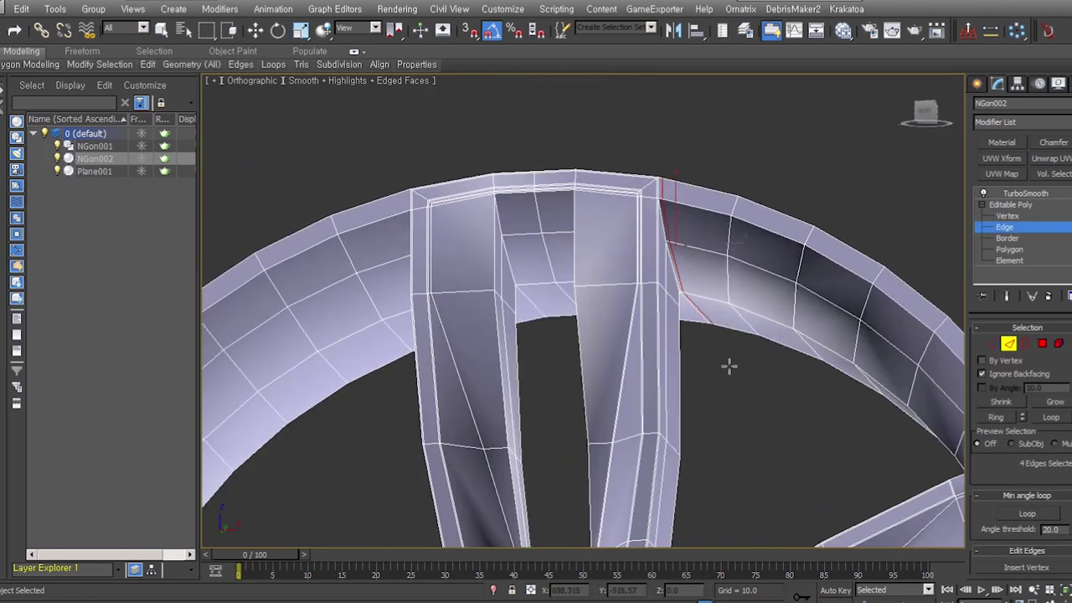
middle_click_drag(729, 365, 583, 217, "alt")
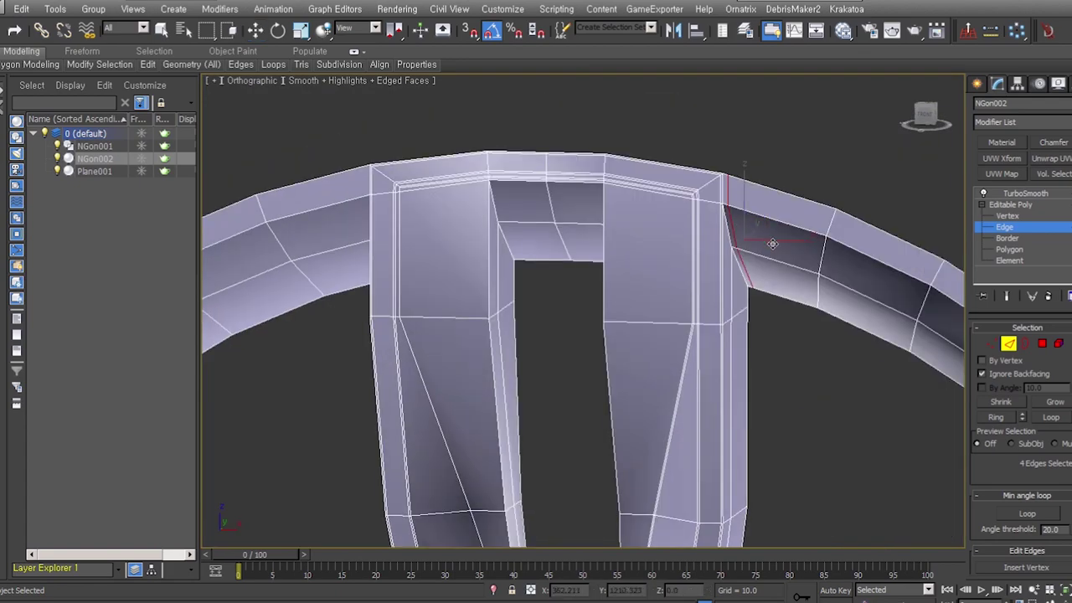
middle_click_drag(757, 241, 735, 309, "alt")
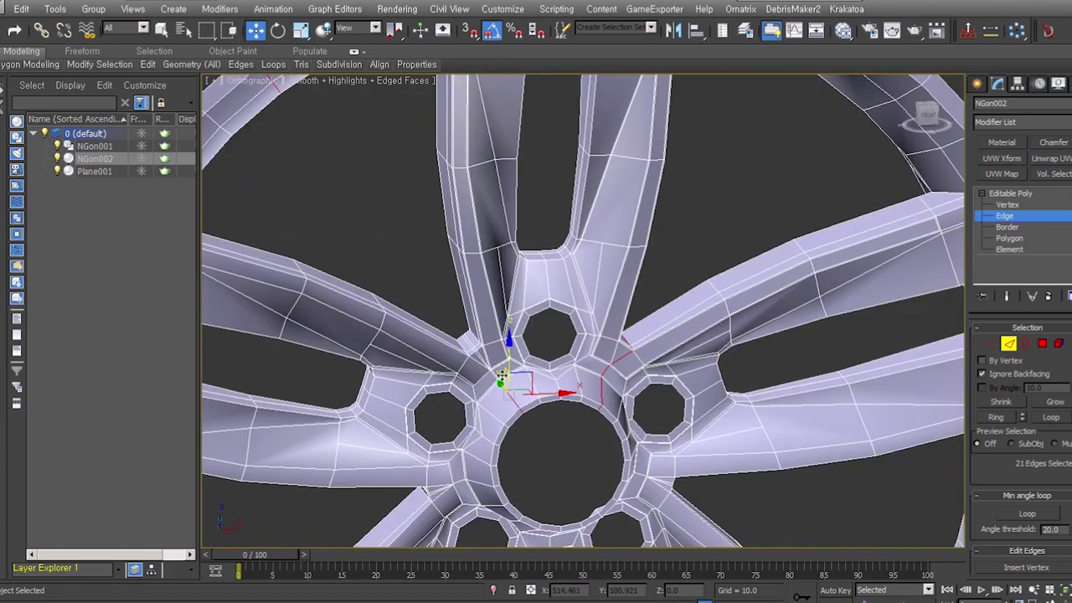
scroll(1069, 403, "down", 5)
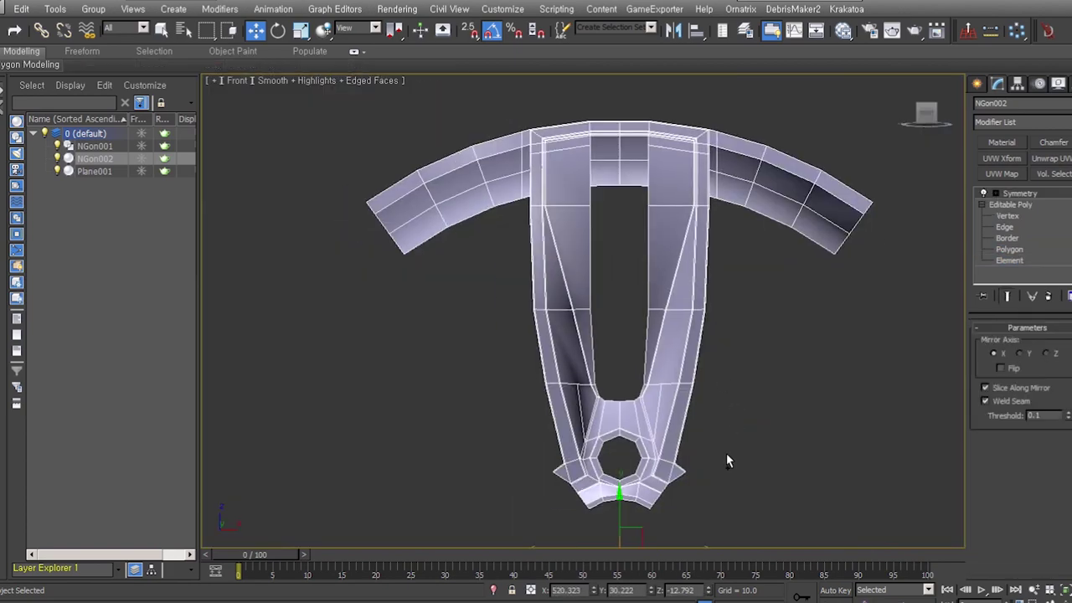
Box-select the hub vertices and Shift-rotate the wedge to clone NGon003–NGon006 around the hub.
left_click_drag(670, 421, 636, 391)
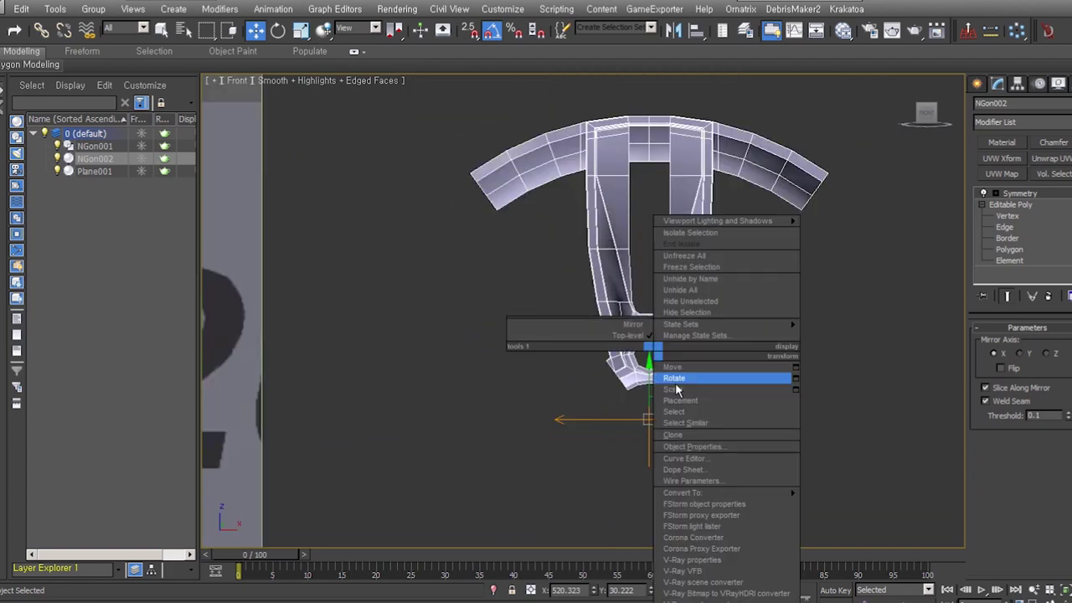
left_click_drag(649, 362, 476, 287, "shift")
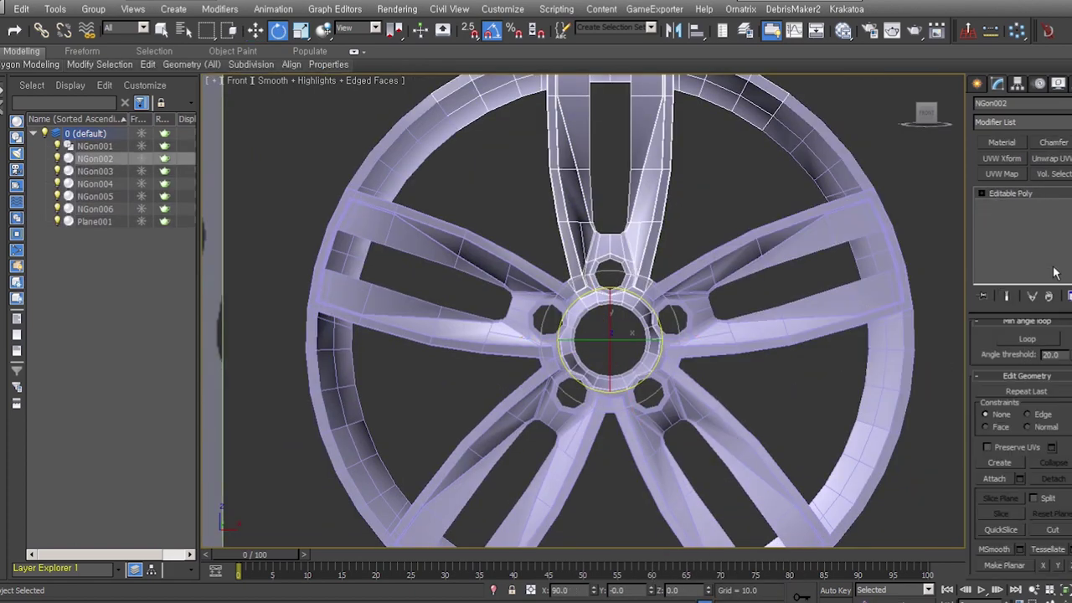
Finish attaching the spokes, turn on Edged Faces (F4) and add an Edit Poly modifier on top.
key("1")
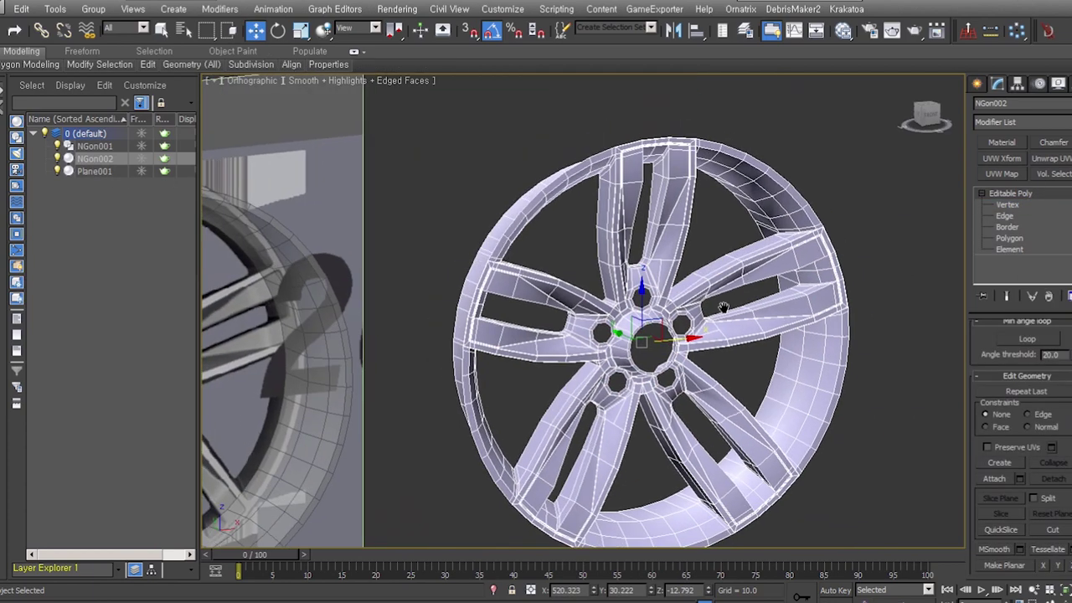
scroll(671, 356, "up", 3)
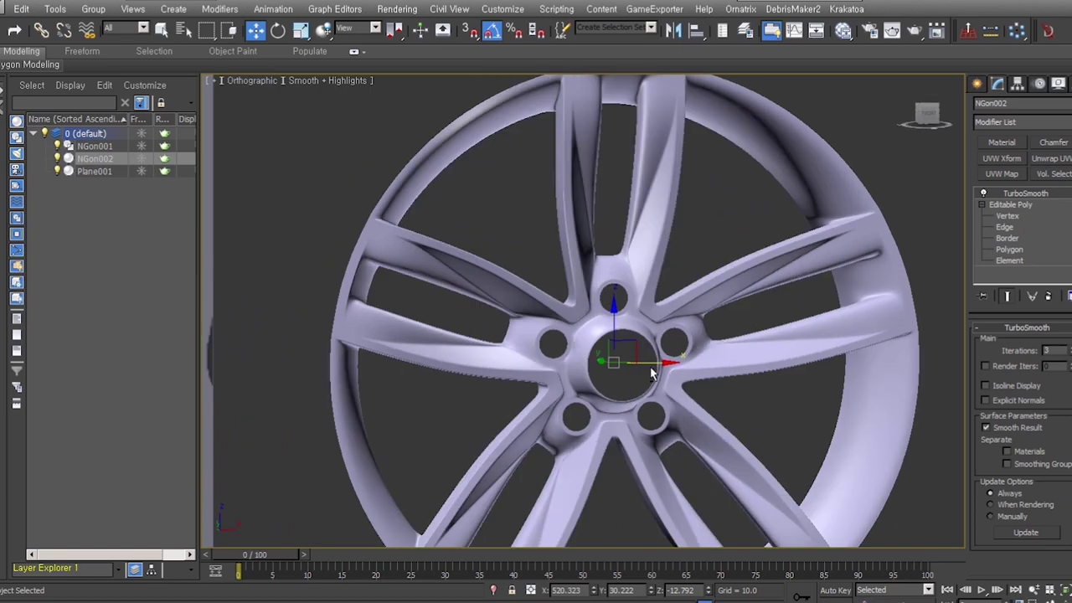
scroll(606, 311, "up", 3)
scroll(659, 359, "up", 3)
key("3")
key("F4")
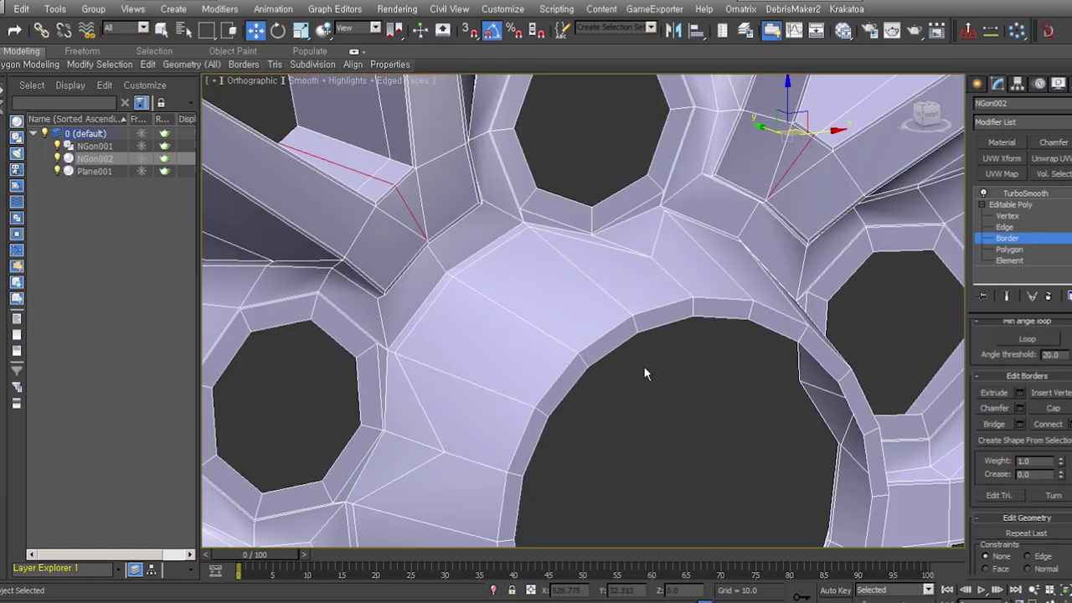
scroll(658, 338, "up", 4)
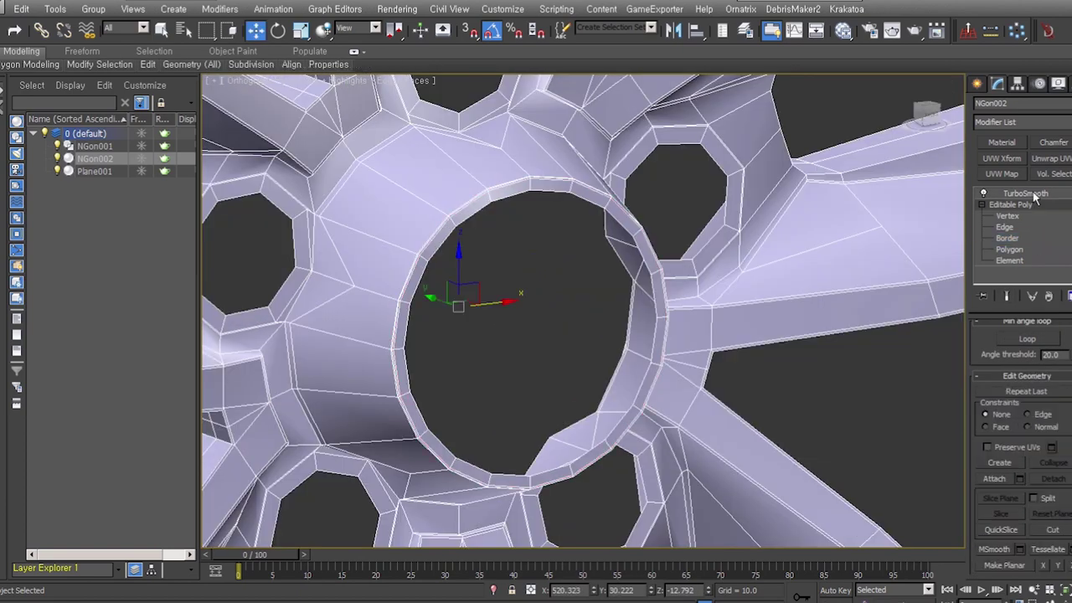
key("alt+e")
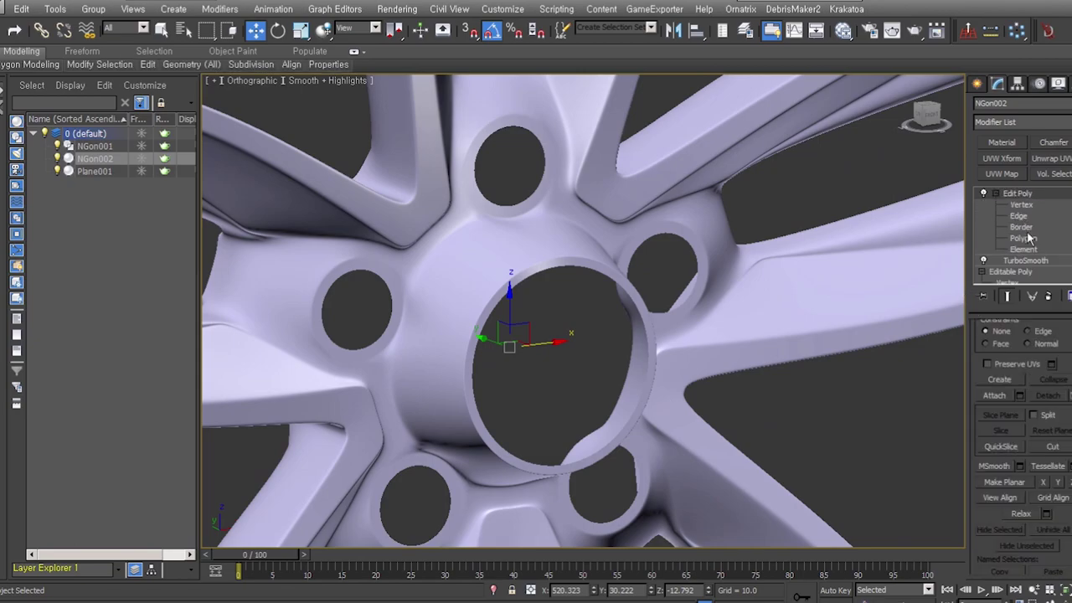